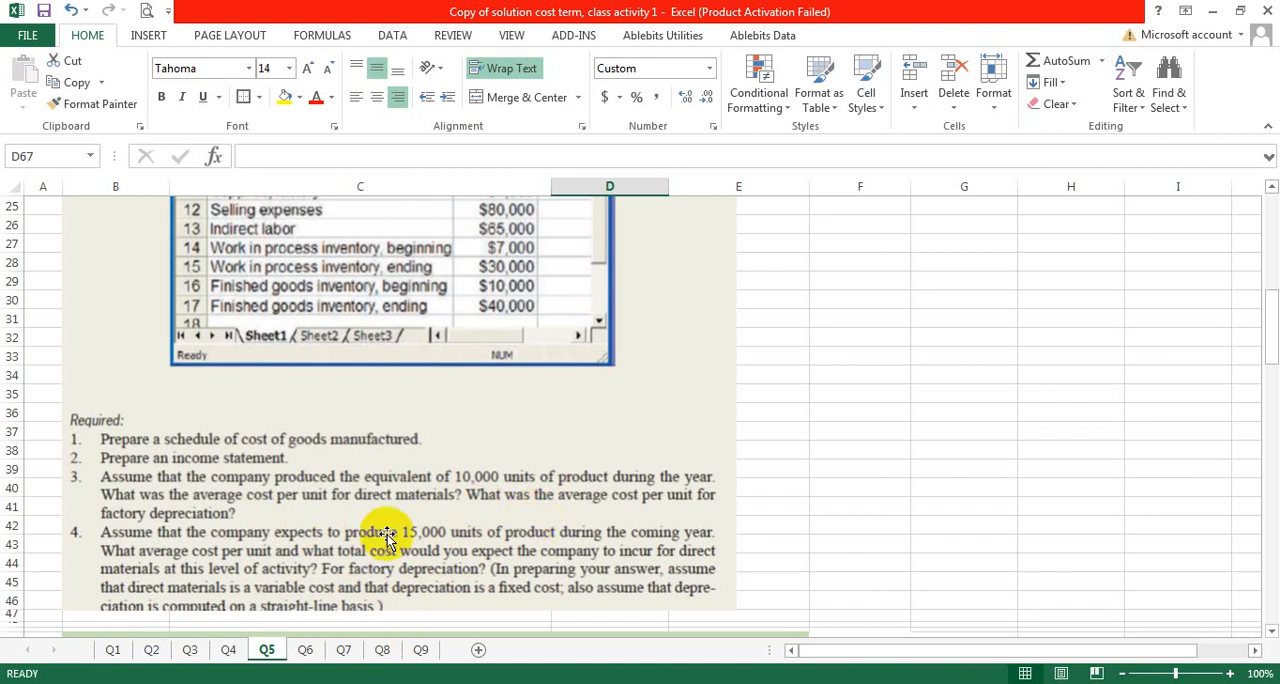
- Review Problem 5's cost and sales data for Medco, Inc. and its required tasks, down to the blank solution schedule
scroll(388, 537, up, 8)
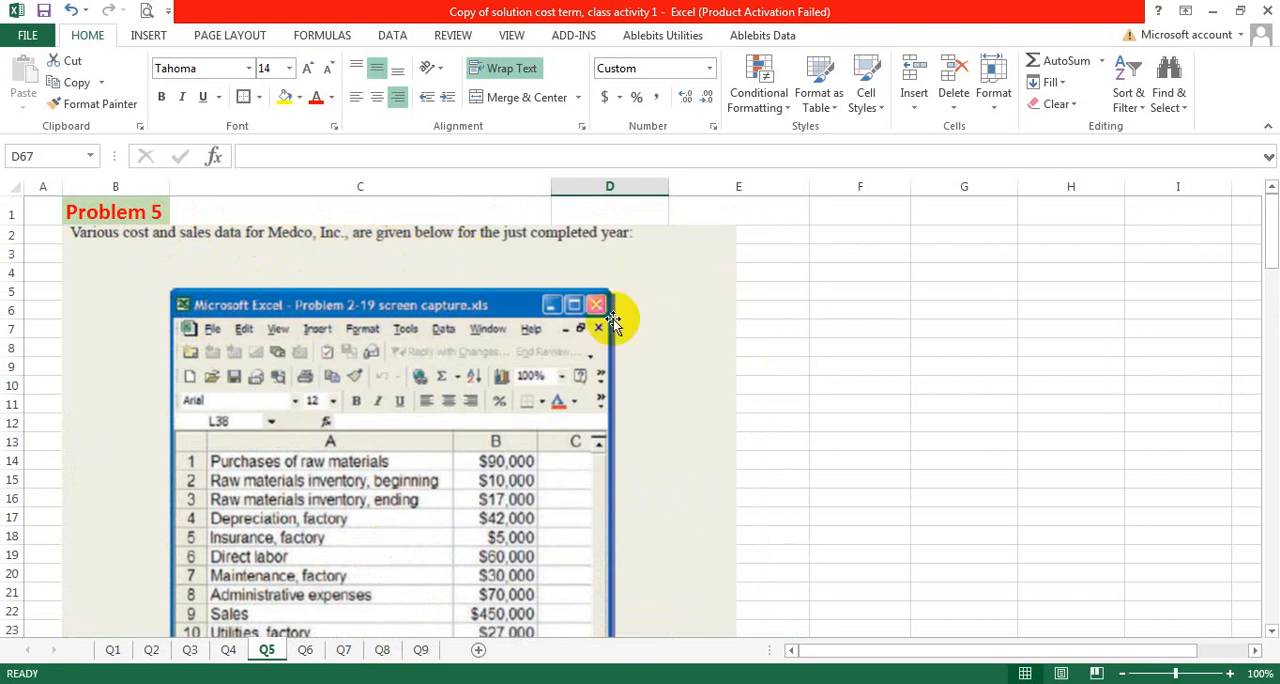
scroll(568, 321, down, 2)
scroll(271, 350, down, 1)
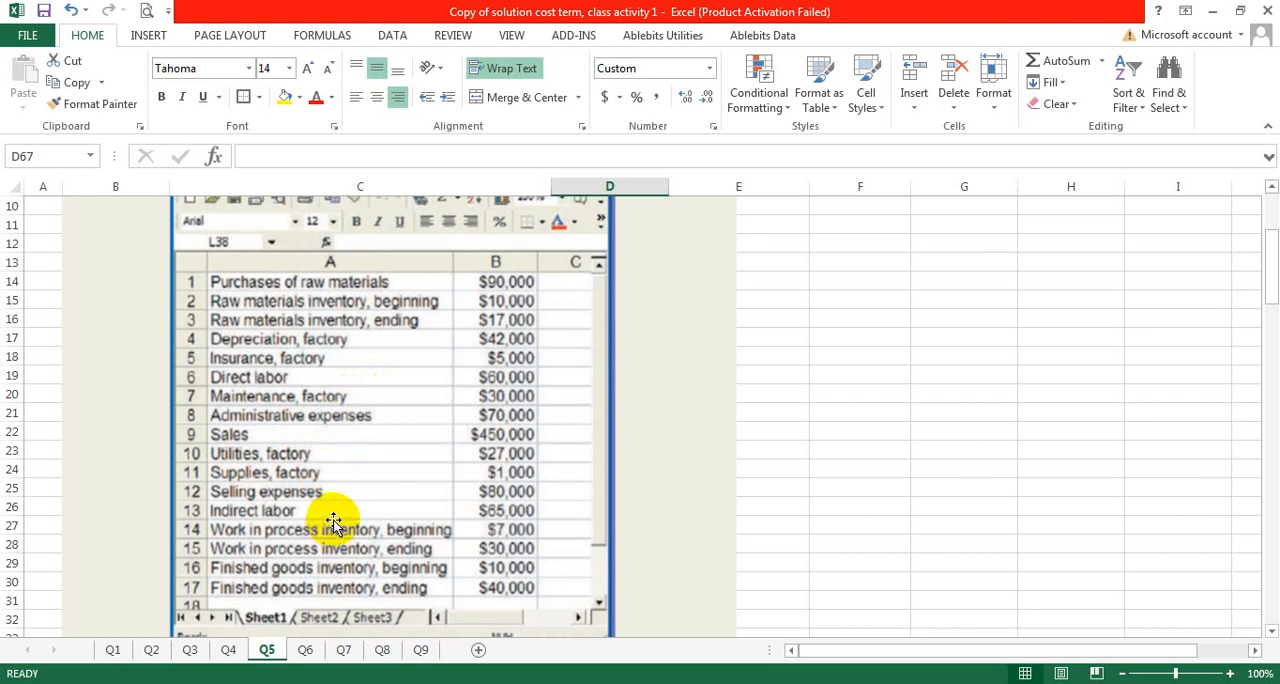
scroll(340, 543, down, 1)
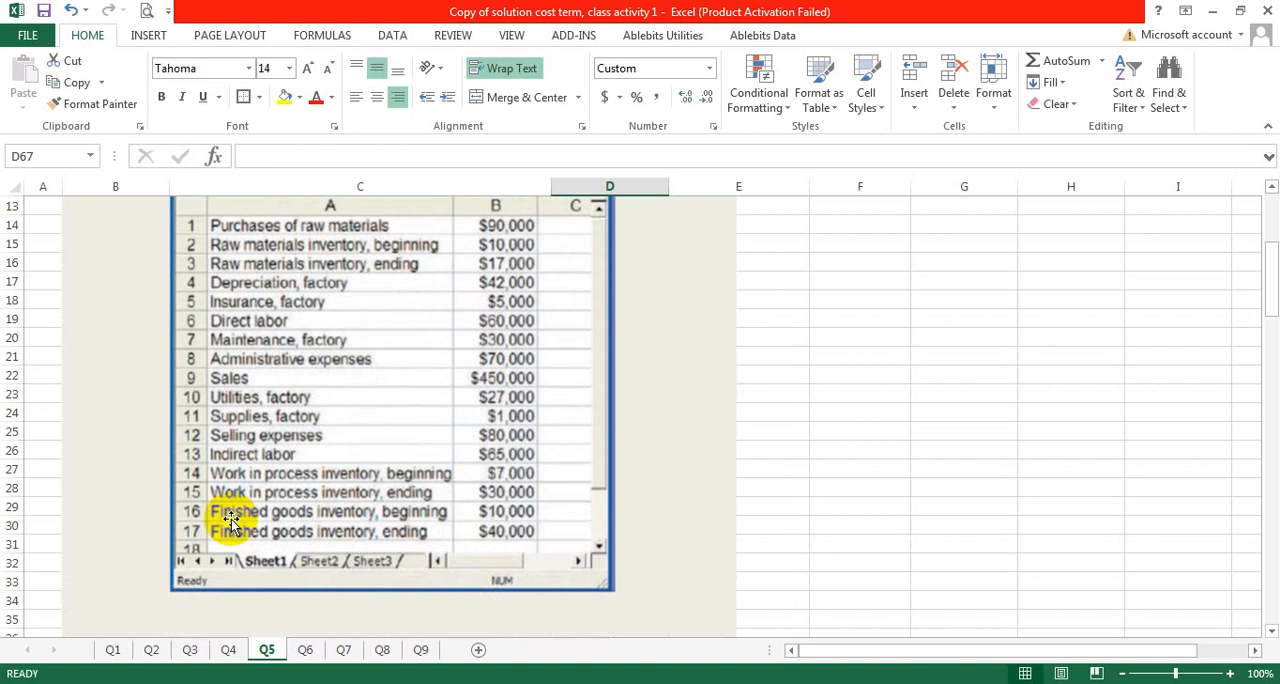
scroll(374, 533, down, 1)
scroll(374, 533, down, 6)
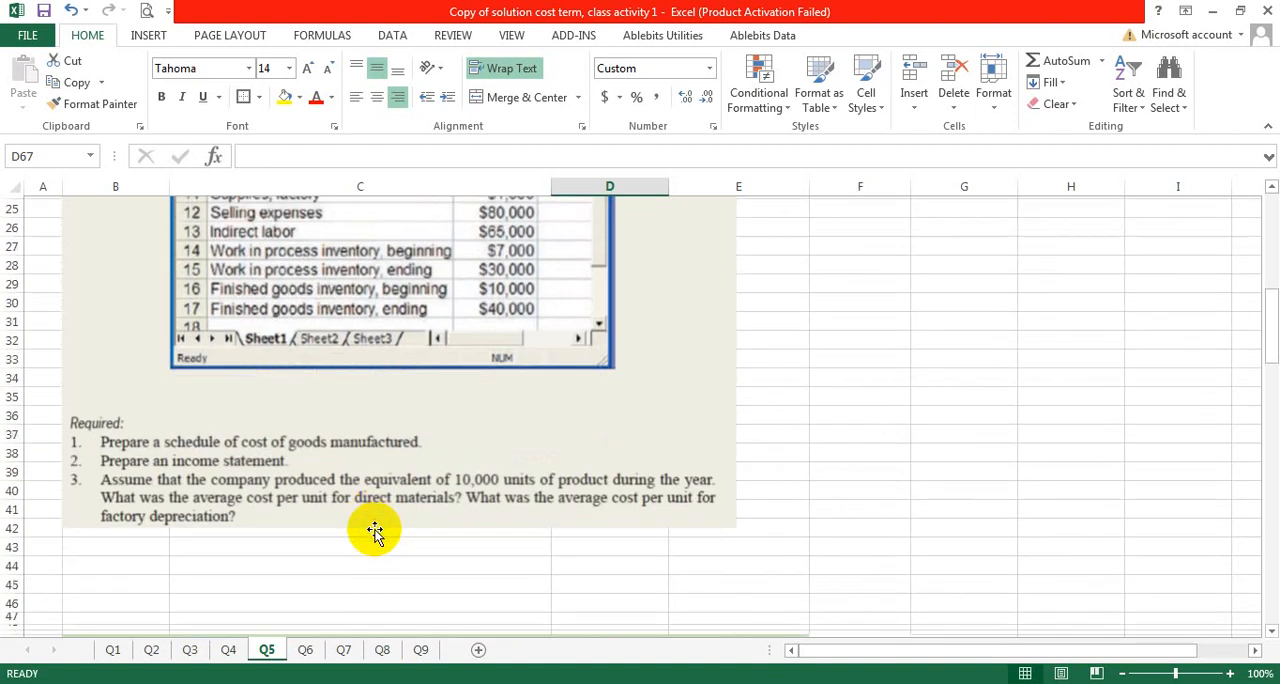
scroll(287, 279, down, 6)
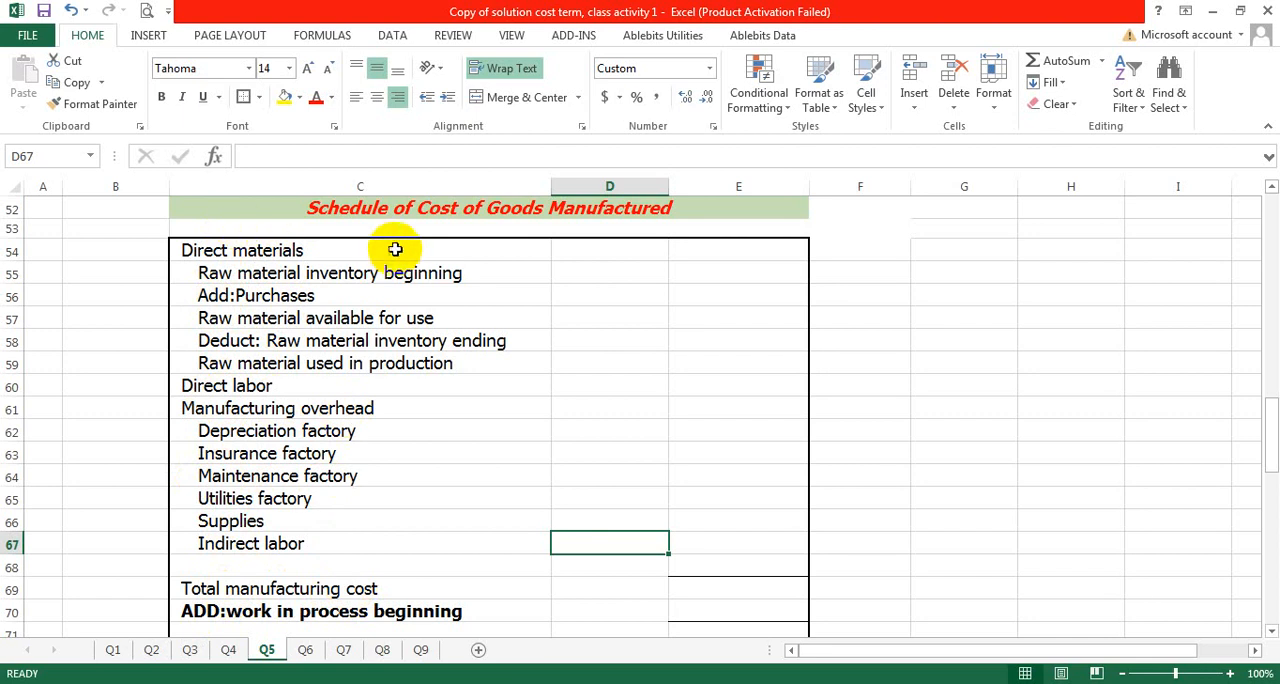
- Enter 10000 in D55 as the beginning raw material inventory, taken from the problem's data table
click(574, 277)
click(360, 251)
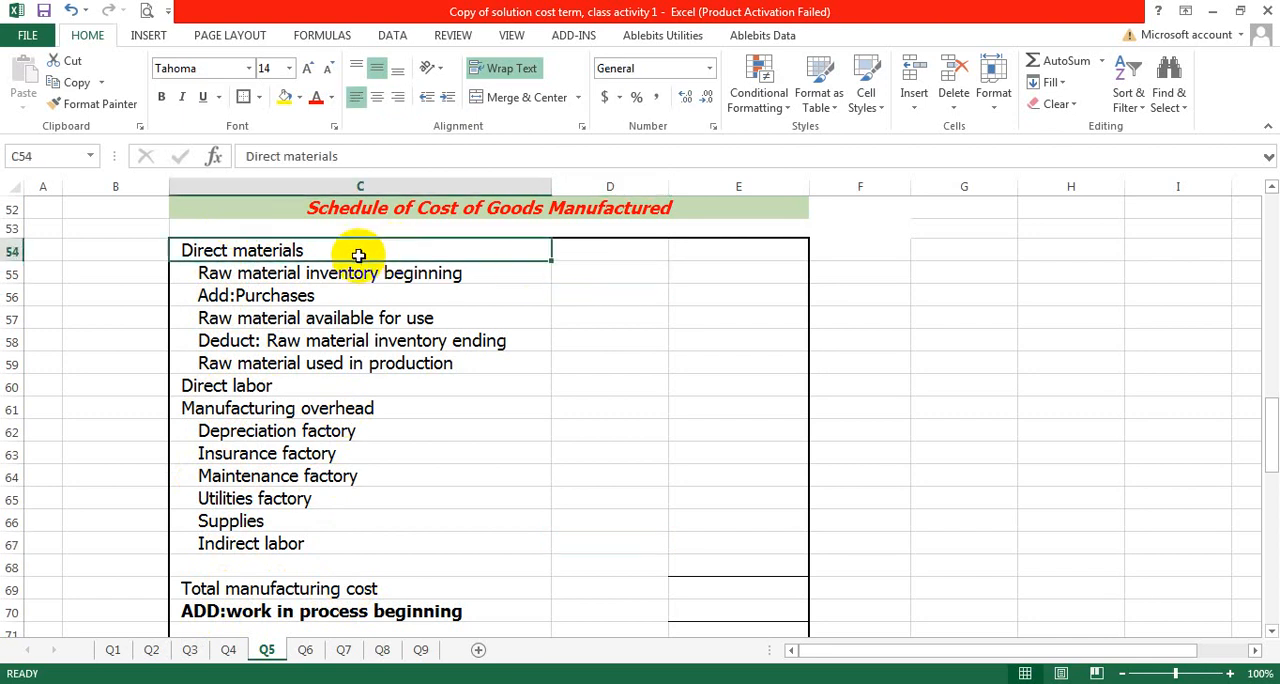
click(216, 277)
double_click(581, 272)
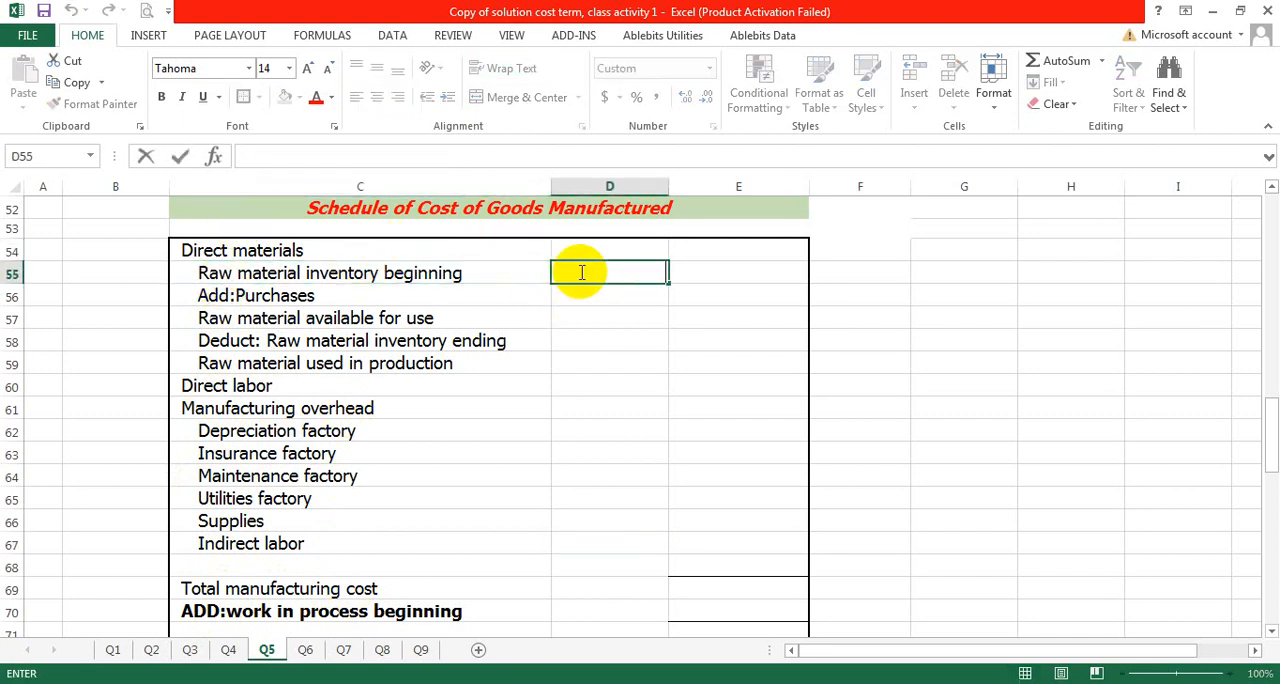
scroll(528, 300, up, 17)
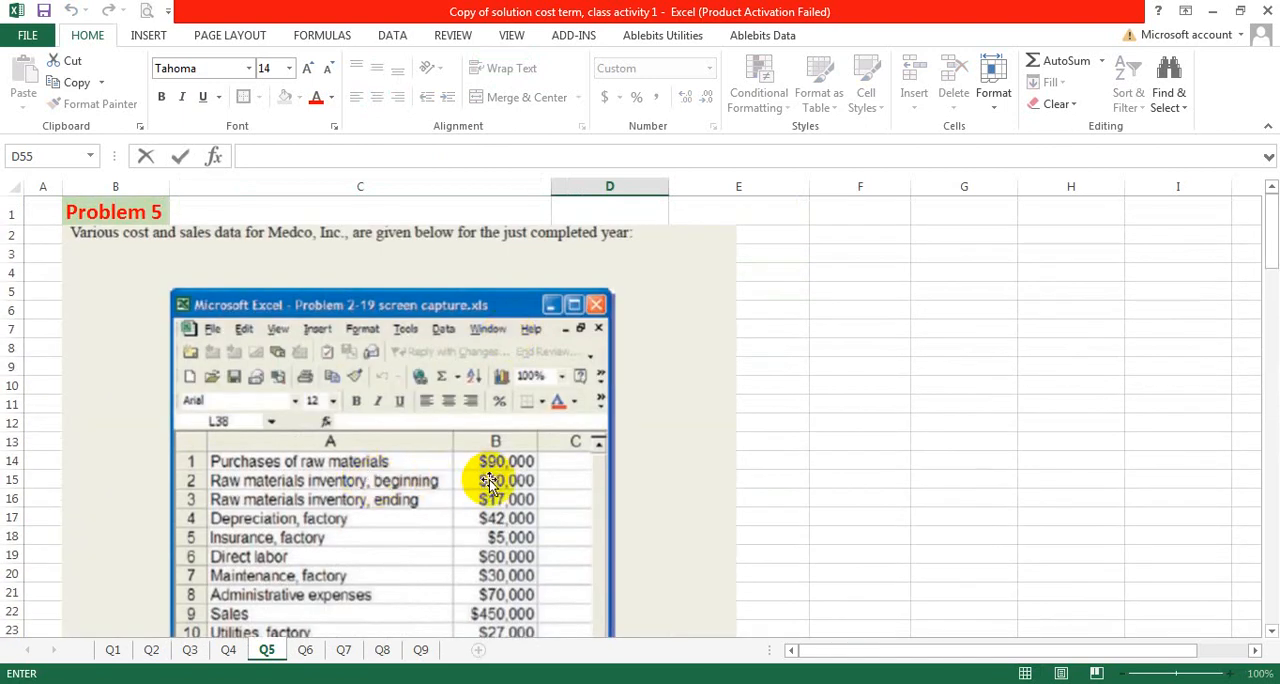
scroll(543, 501, down, 15)
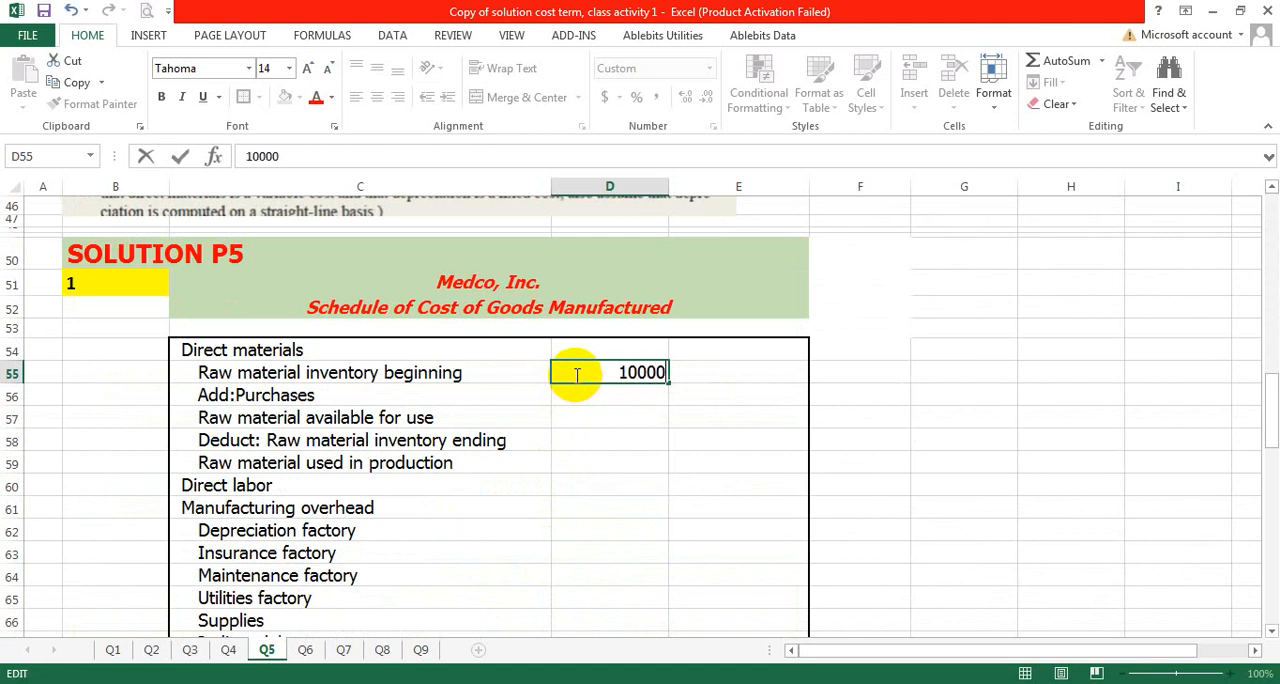
click(569, 437)
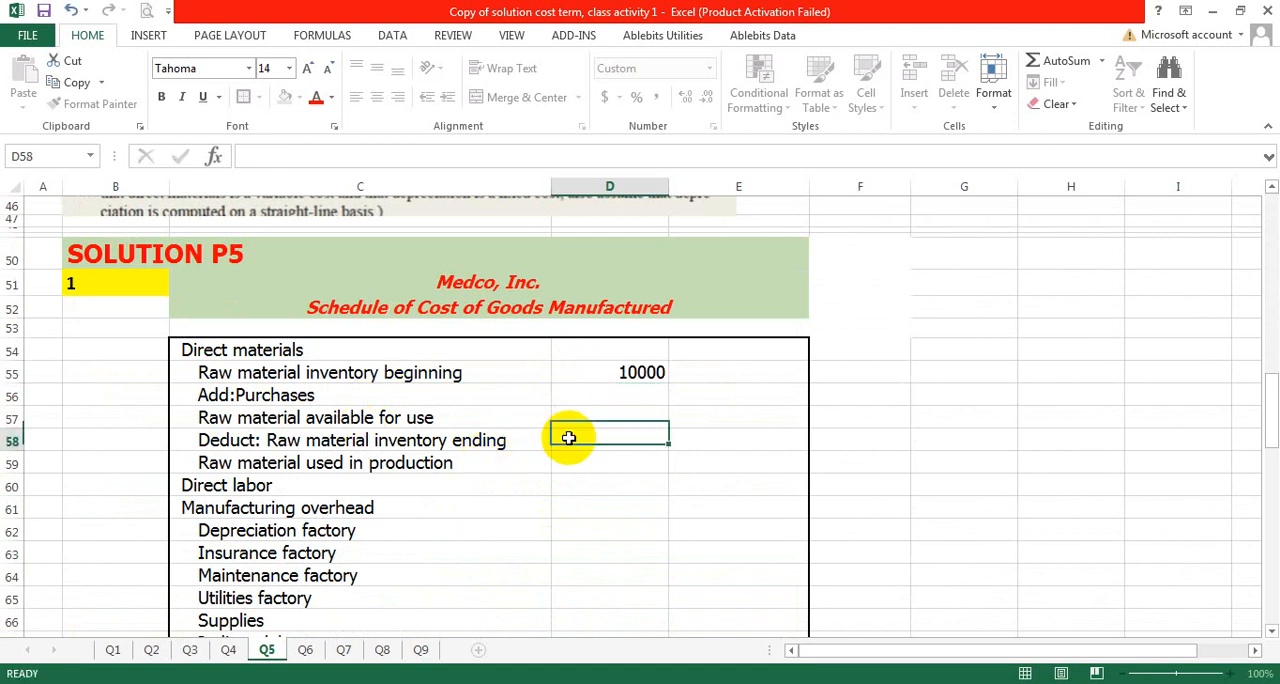
- Enter 17000 in D58 as the ending raw material inventory deduction
double_click(575, 444)
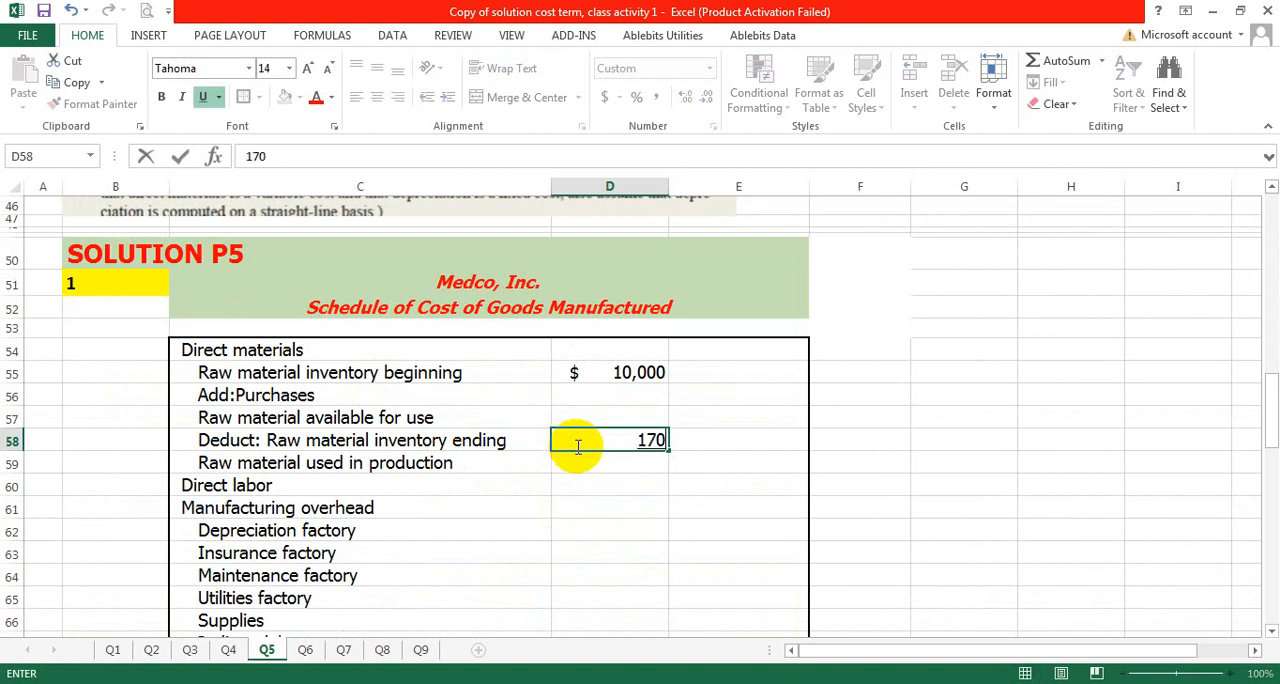
text(17000)
click(673, 450)
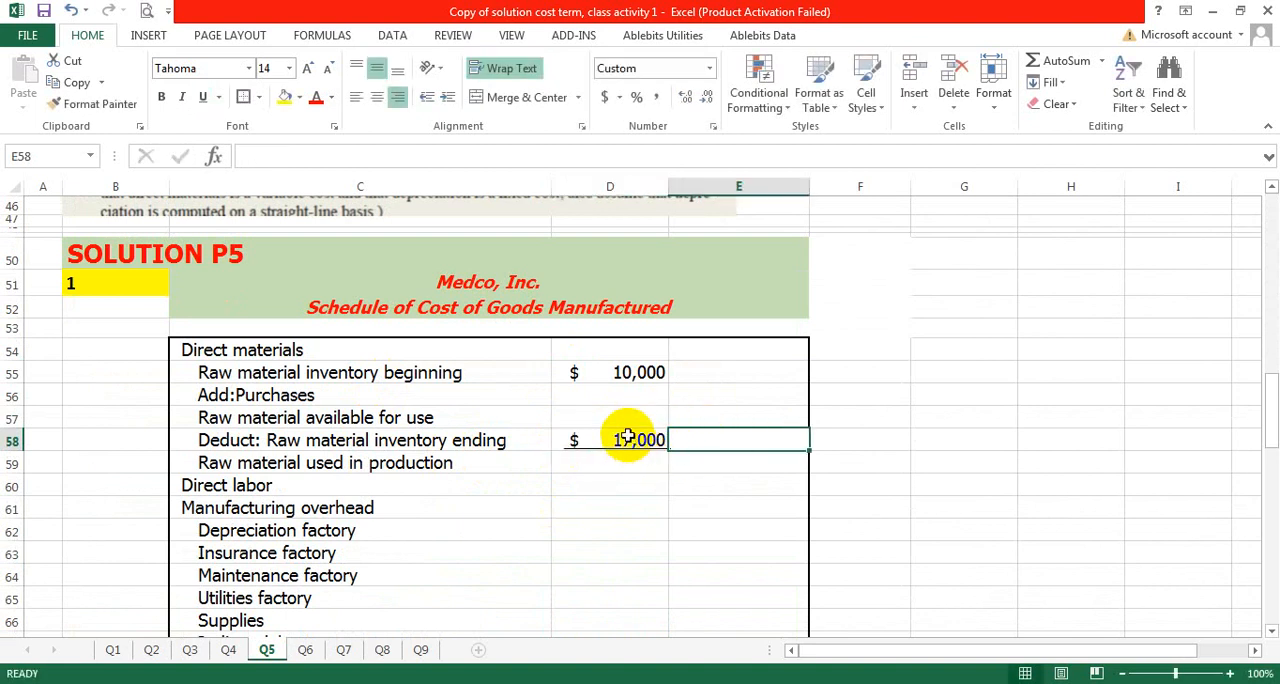
- Look up the raw material purchases in the problem data and enter 90000 in D56
click(605, 398)
scroll(571, 409, up, 15)
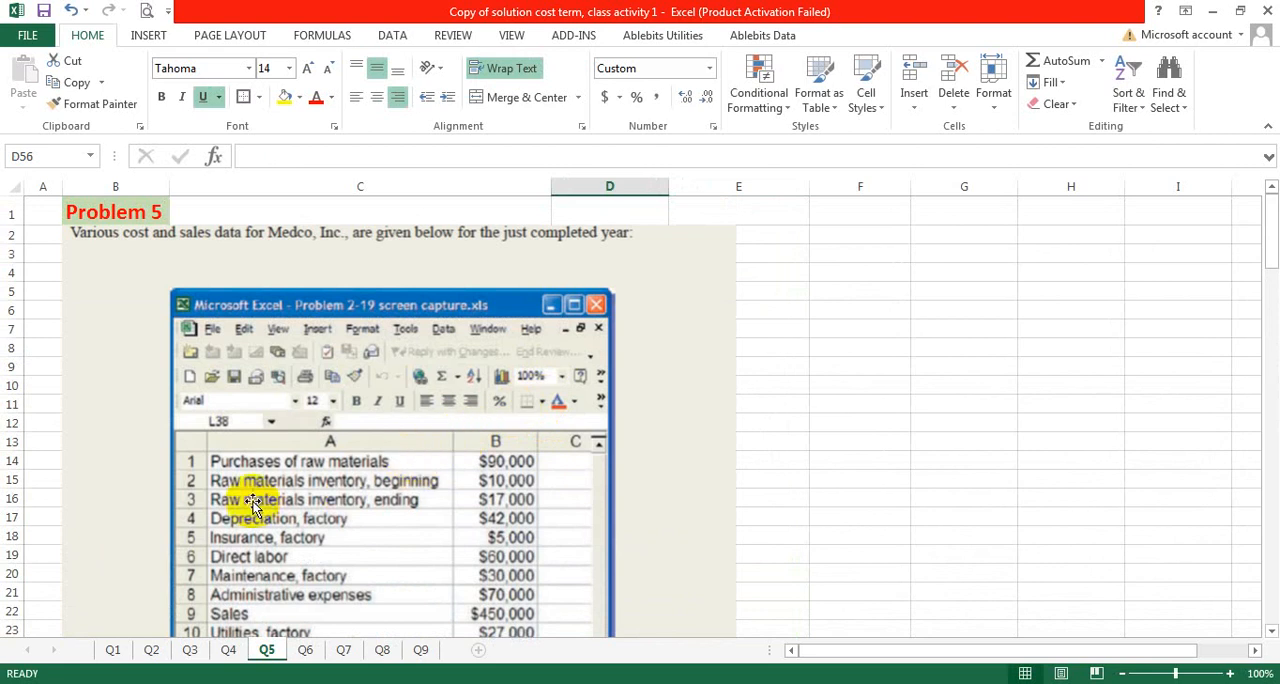
scroll(771, 466, down, 6)
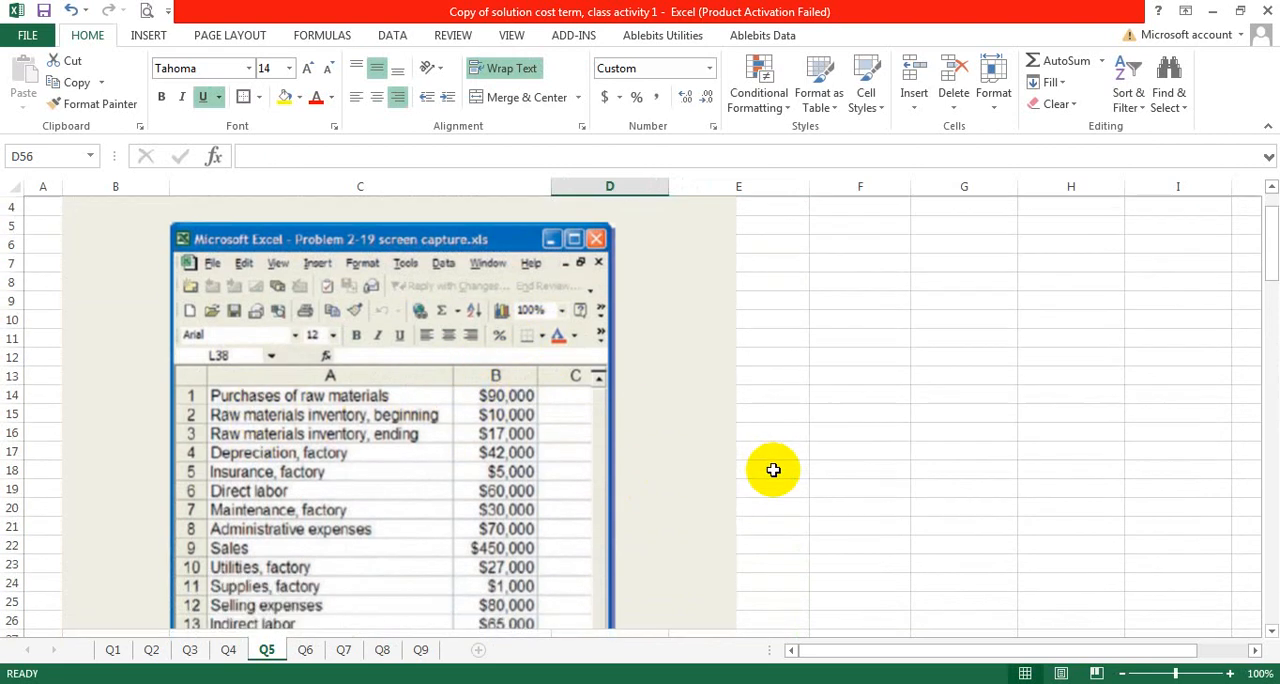
scroll(773, 471, down, 9)
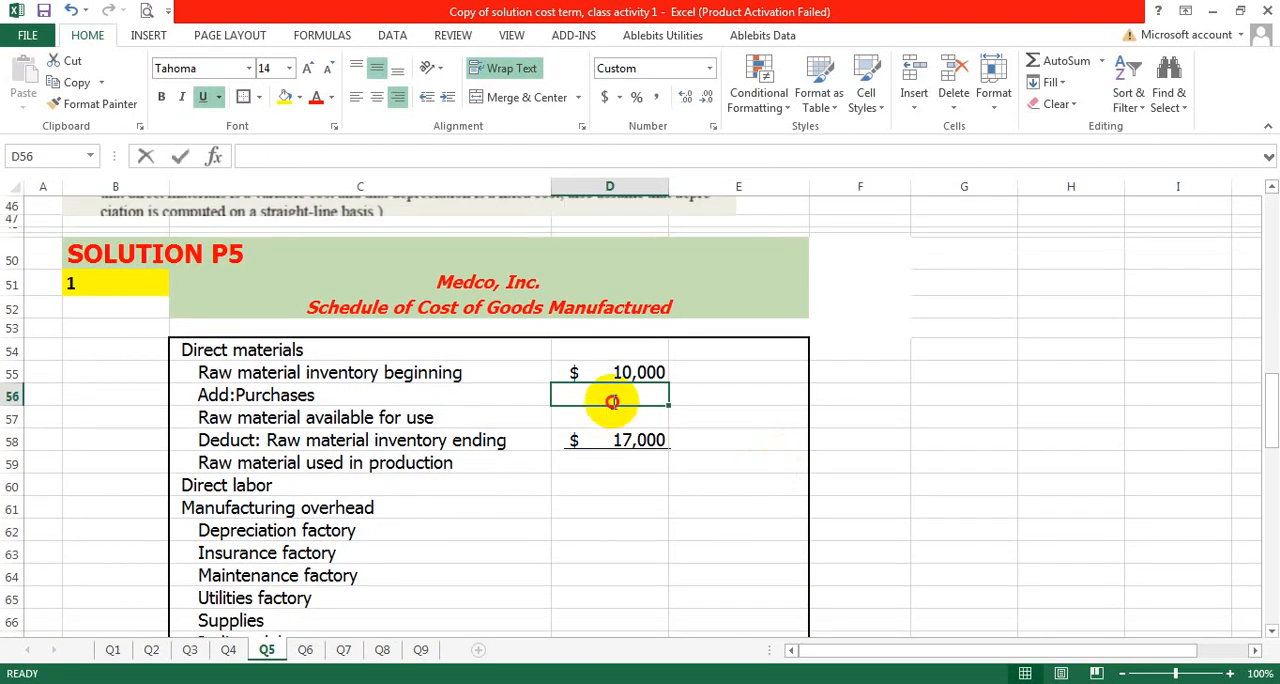
double_click(612, 401)
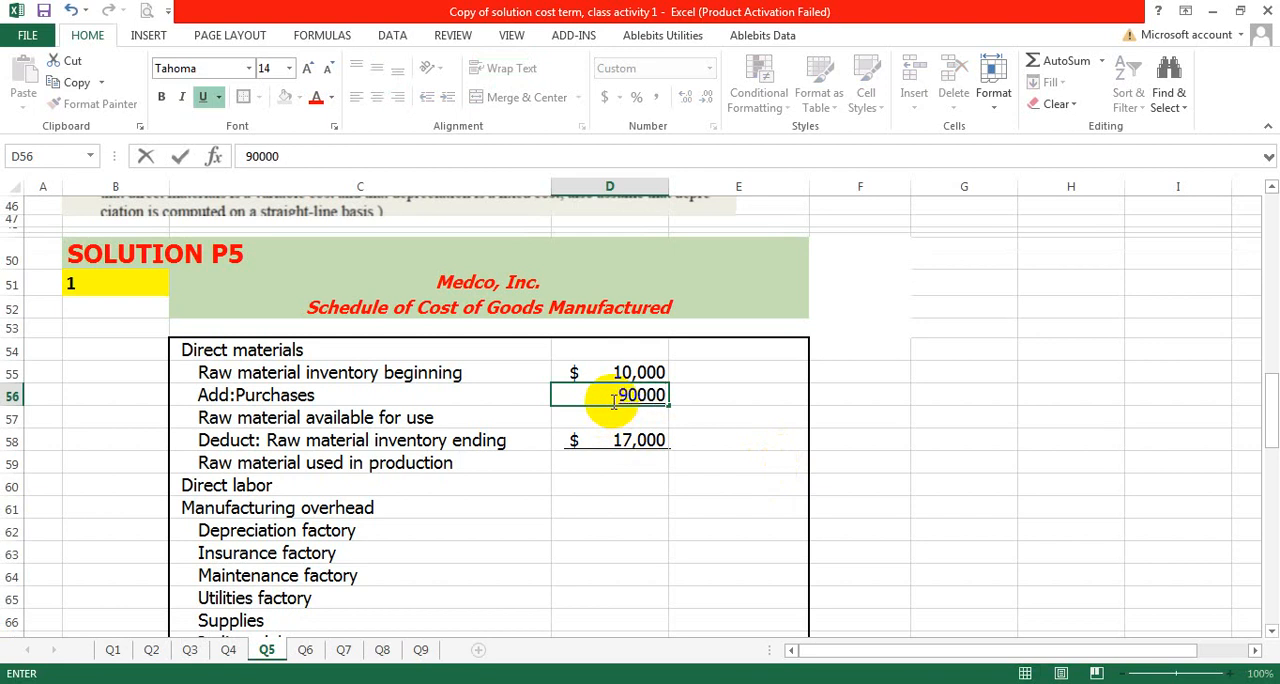
click(667, 387)
key(Return)
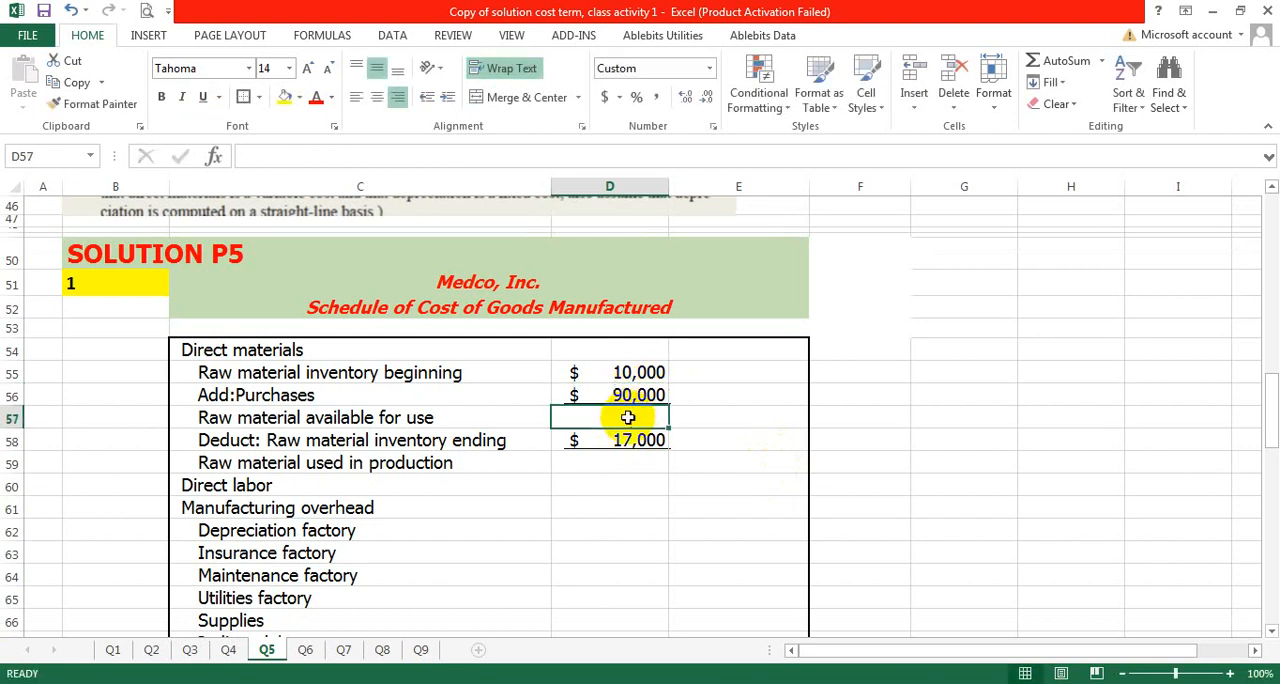
- Calculate the raw material available for use in D57 by adding beginning inventory D55 and purchases D56
text(=)
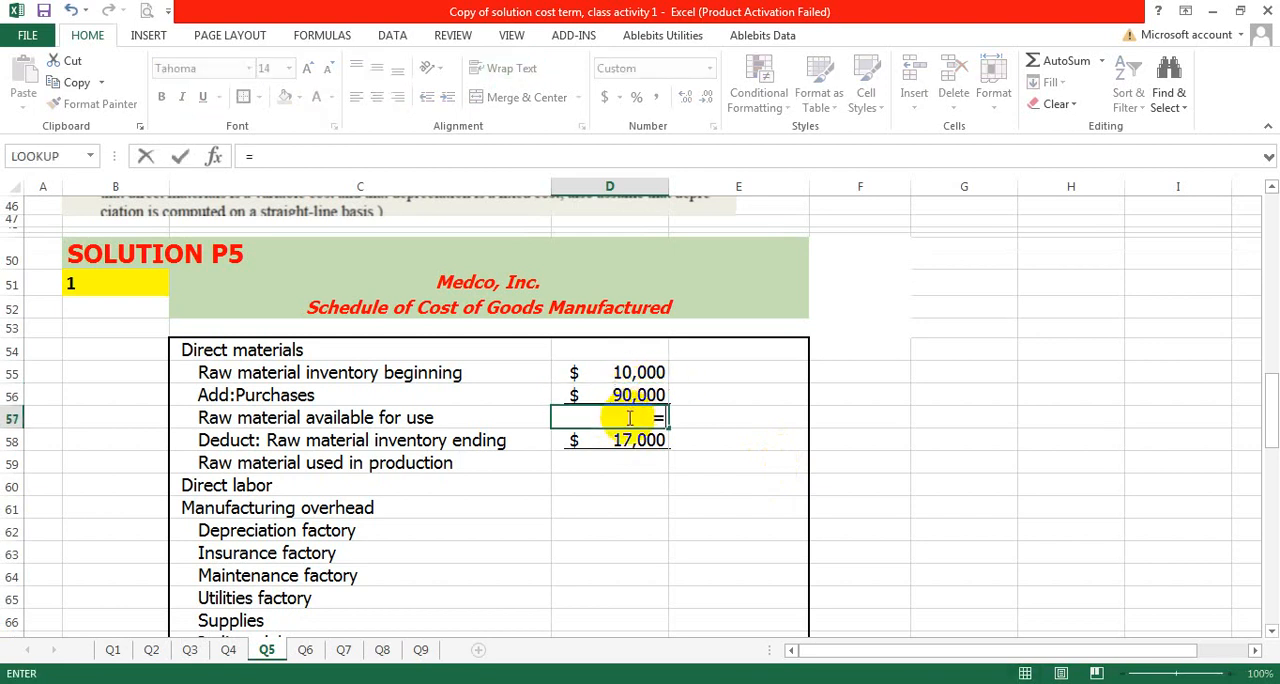
click(631, 367)
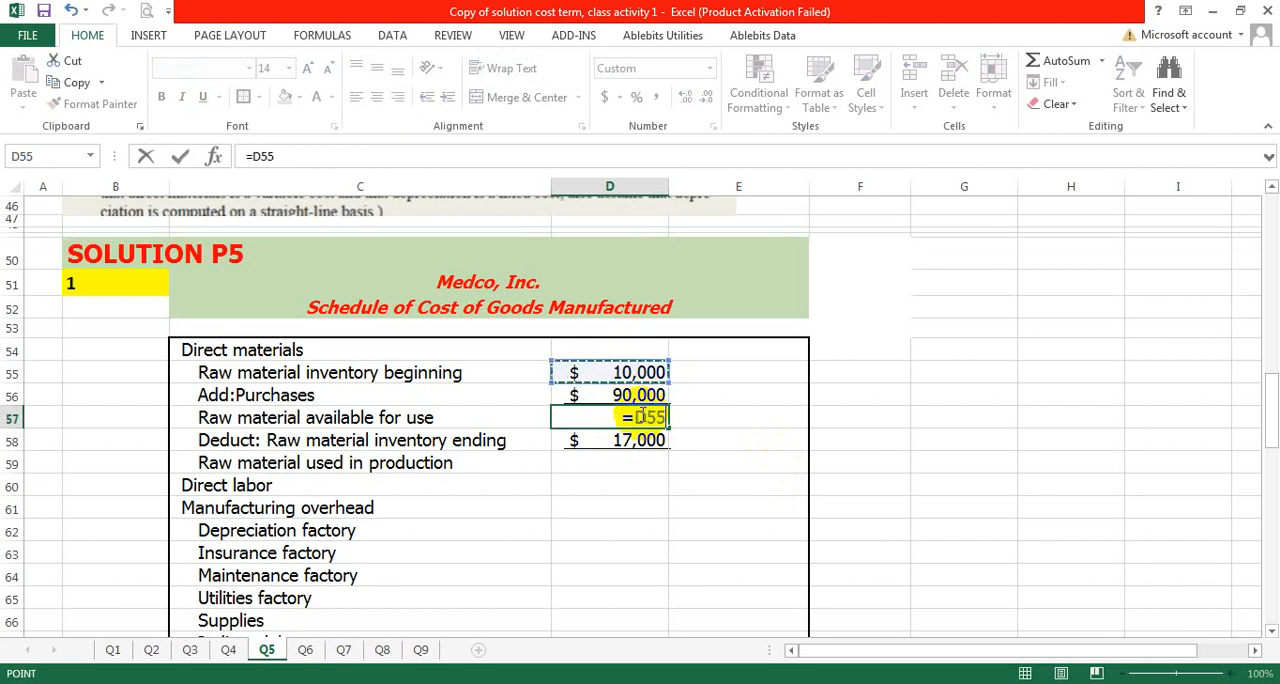
text(+)
click(641, 393)
key(Return)
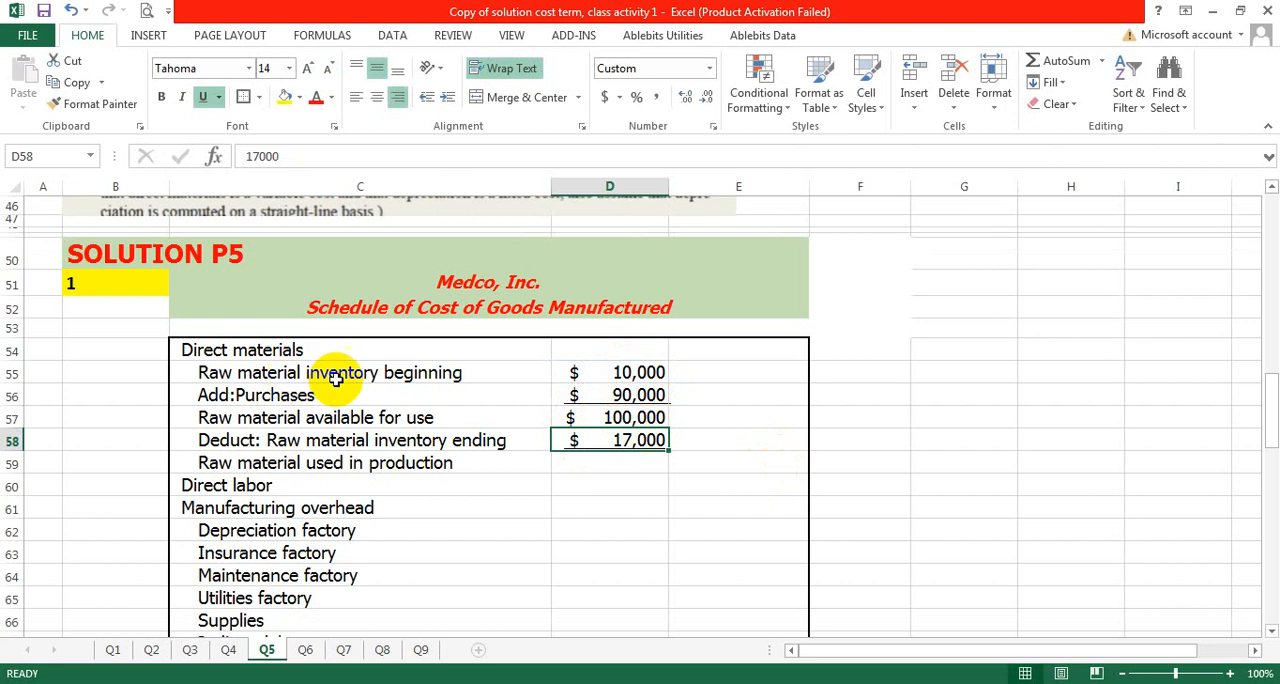
- Calculate the raw material used in production in E59 with the formula =D57-D58
click(760, 436)
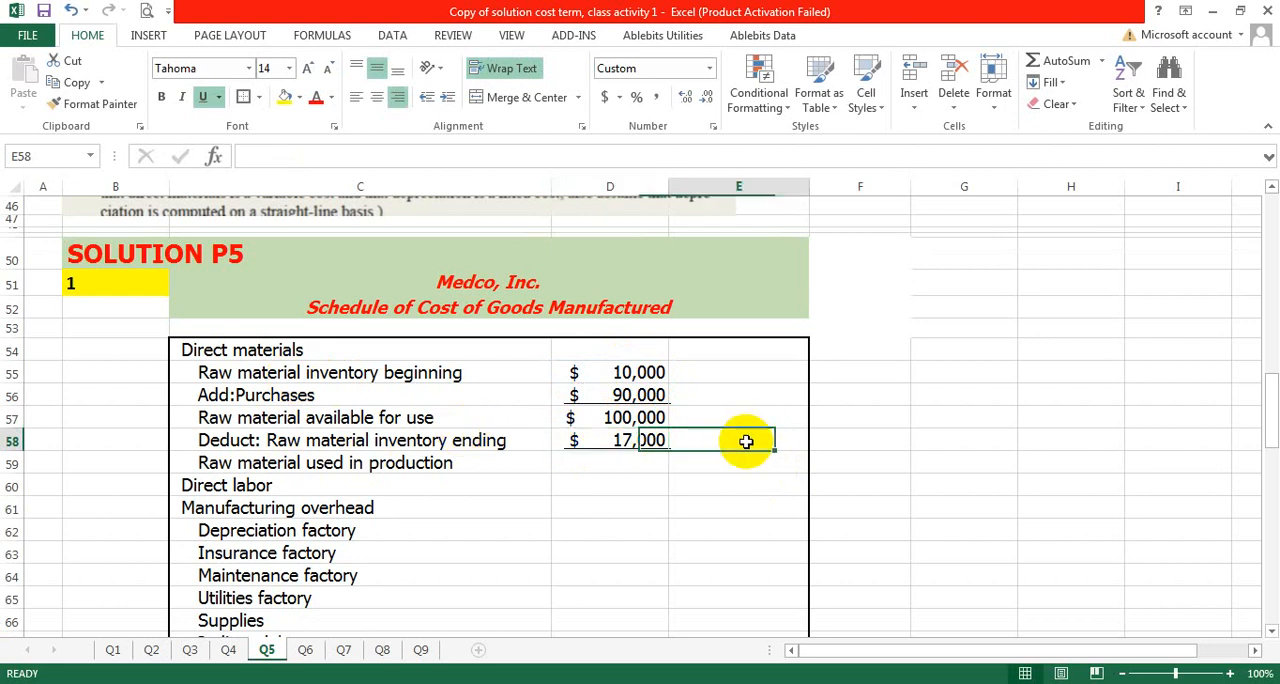
click(700, 466)
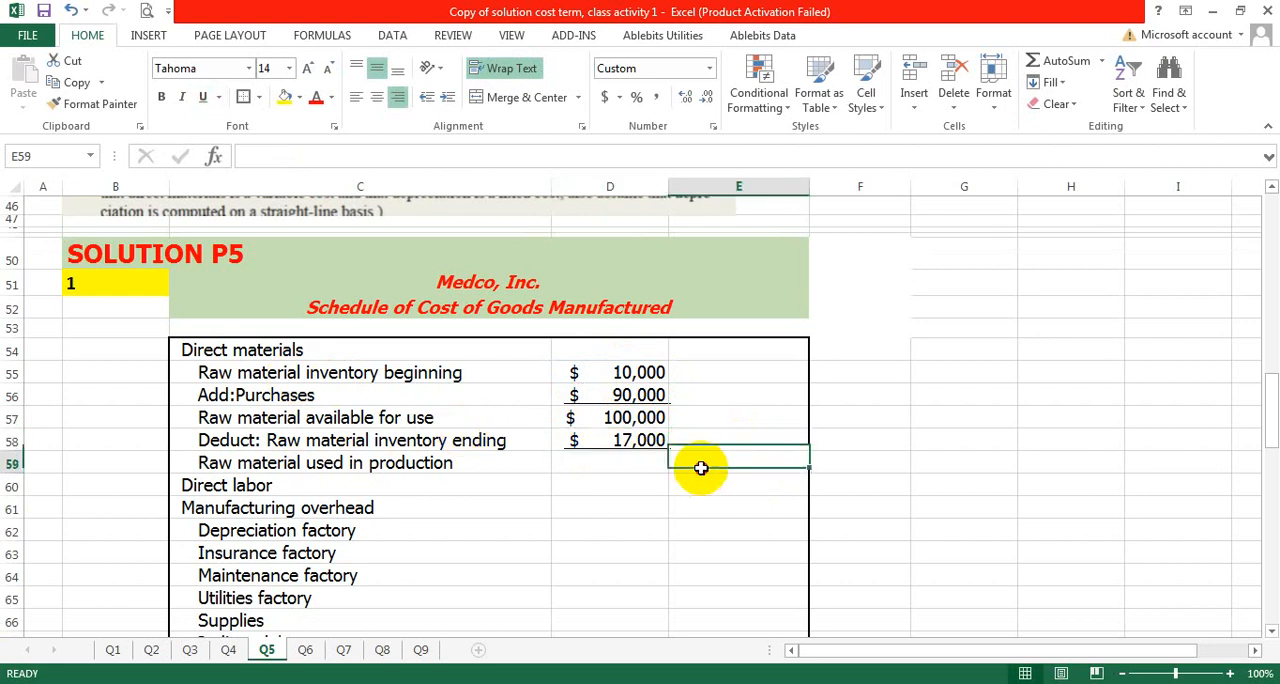
text(=)
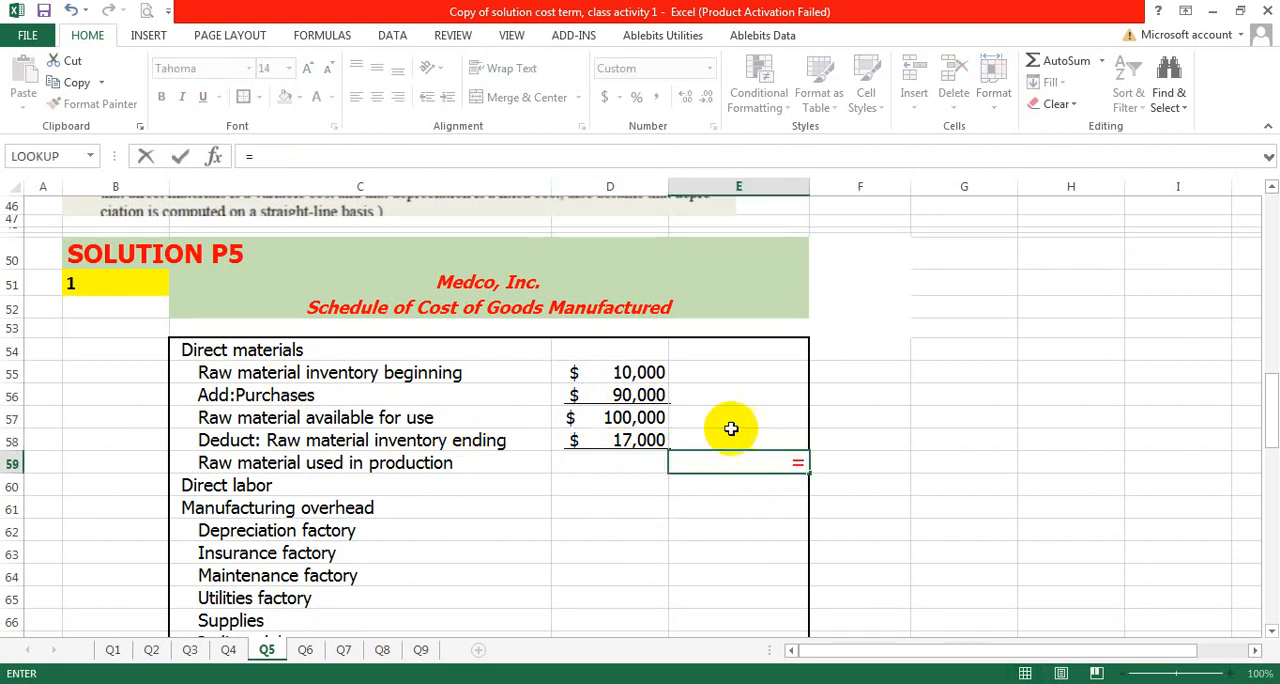
click(626, 417)
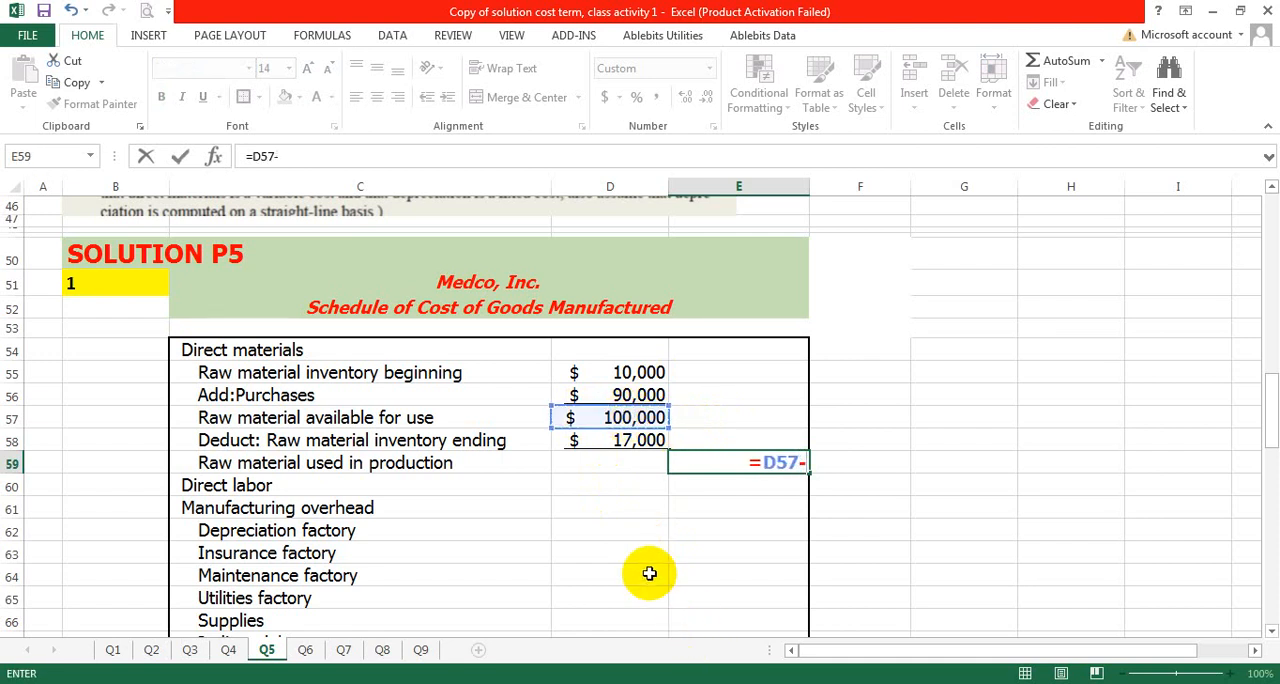
click(616, 441)
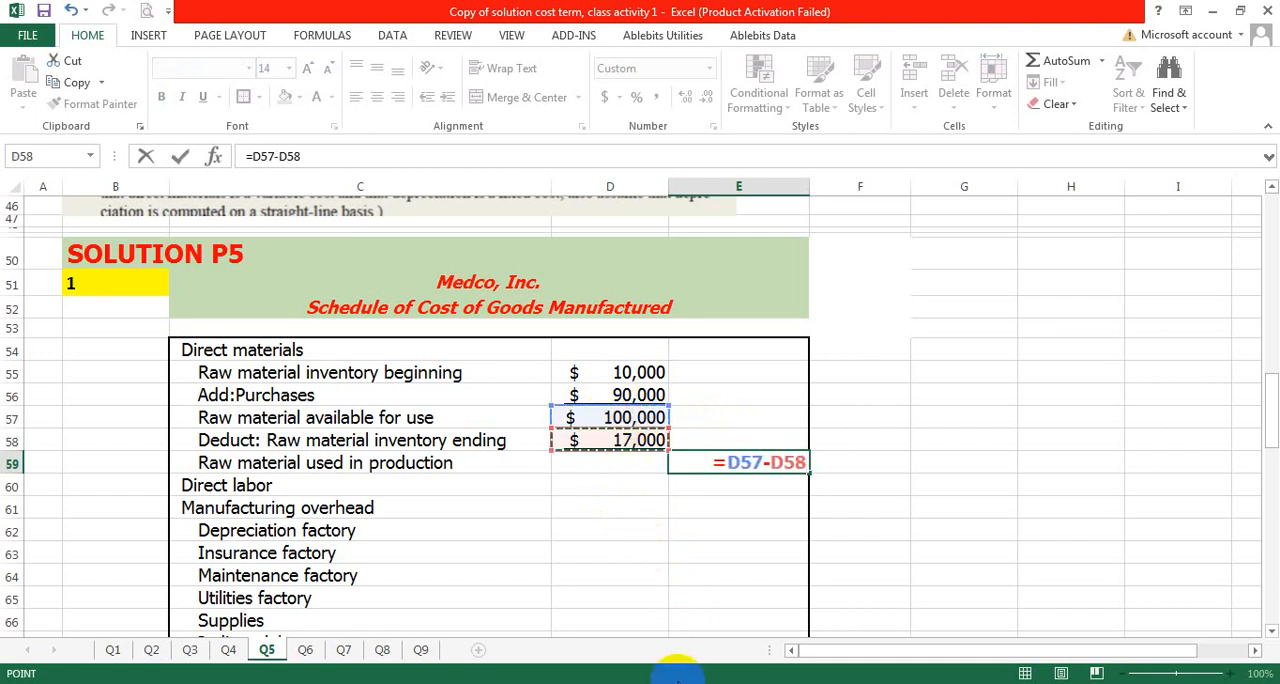
key(Return)
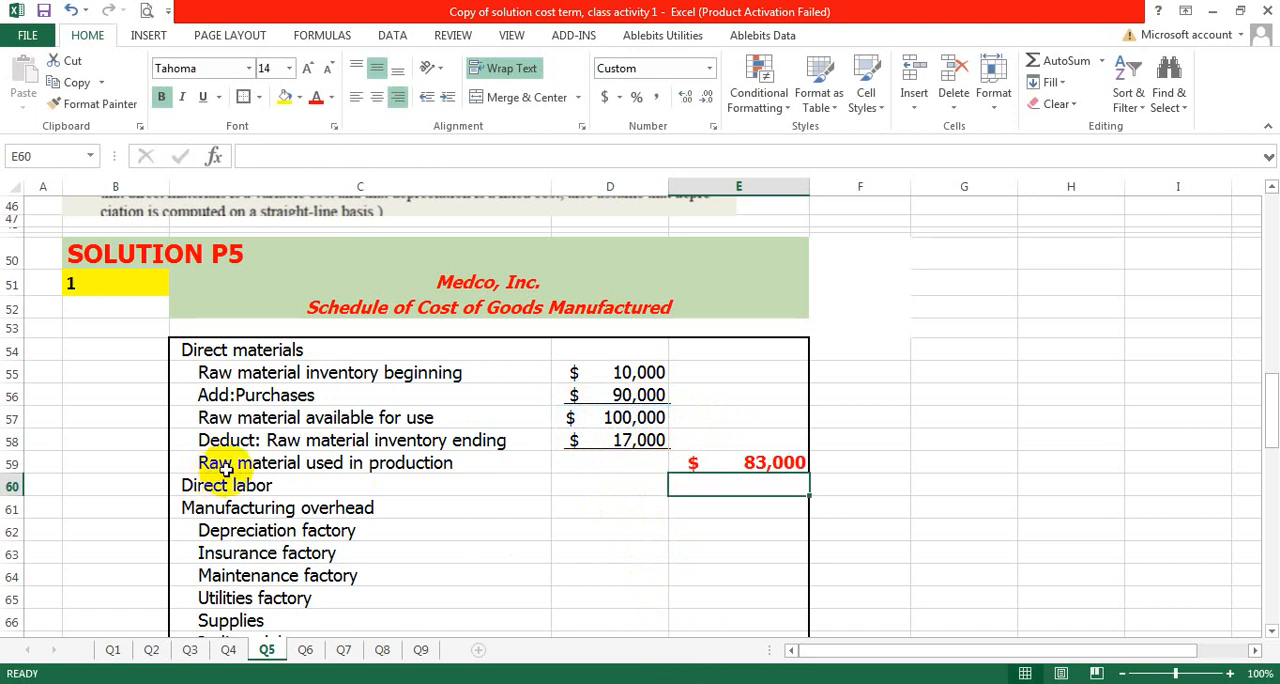
click(735, 460)
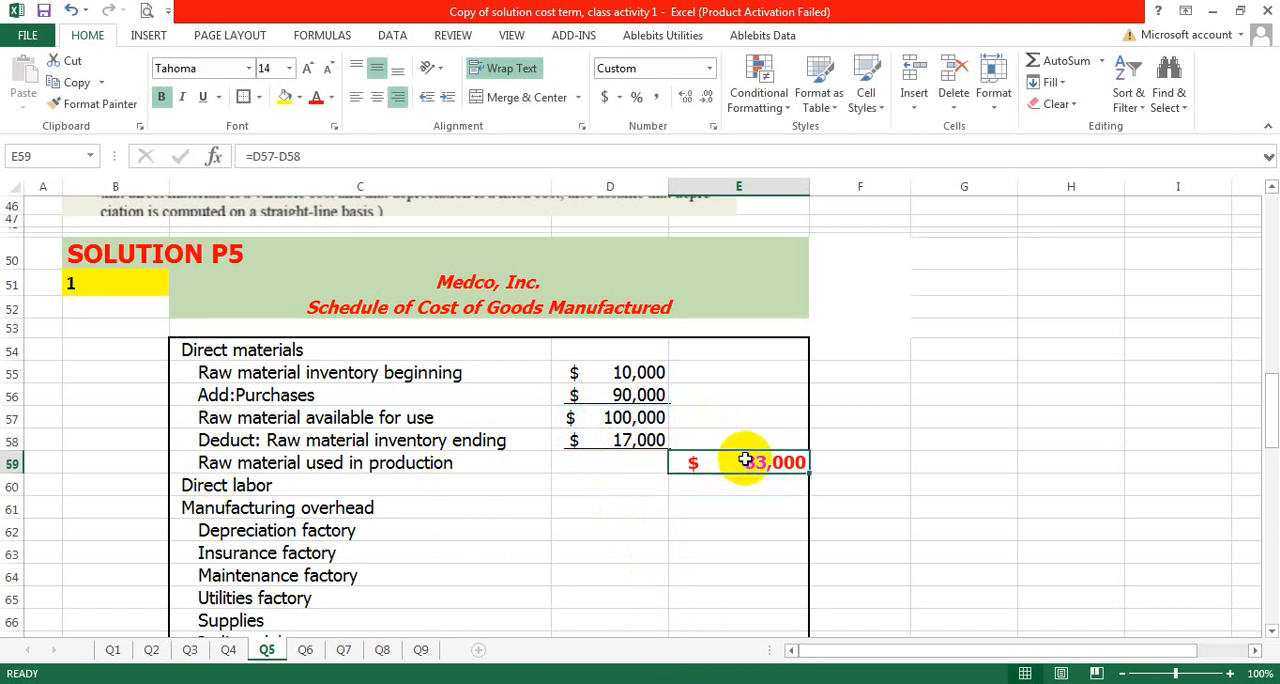
click(822, 466)
click(778, 462)
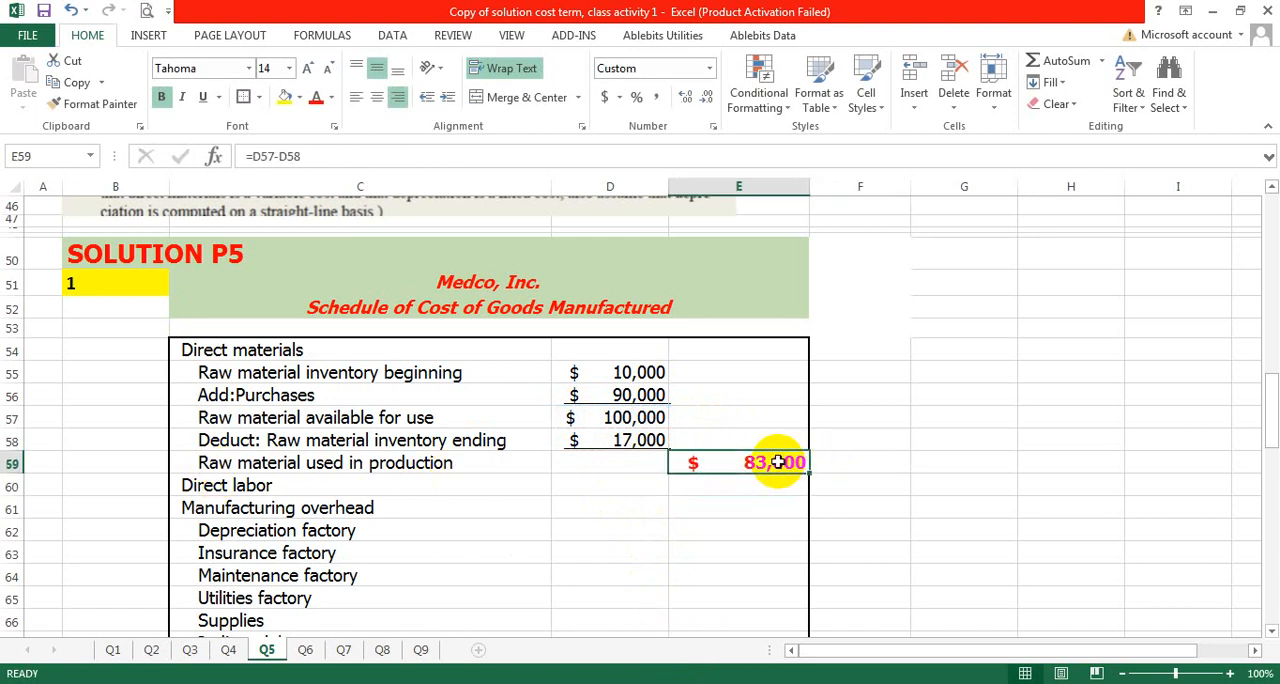
click(866, 486)
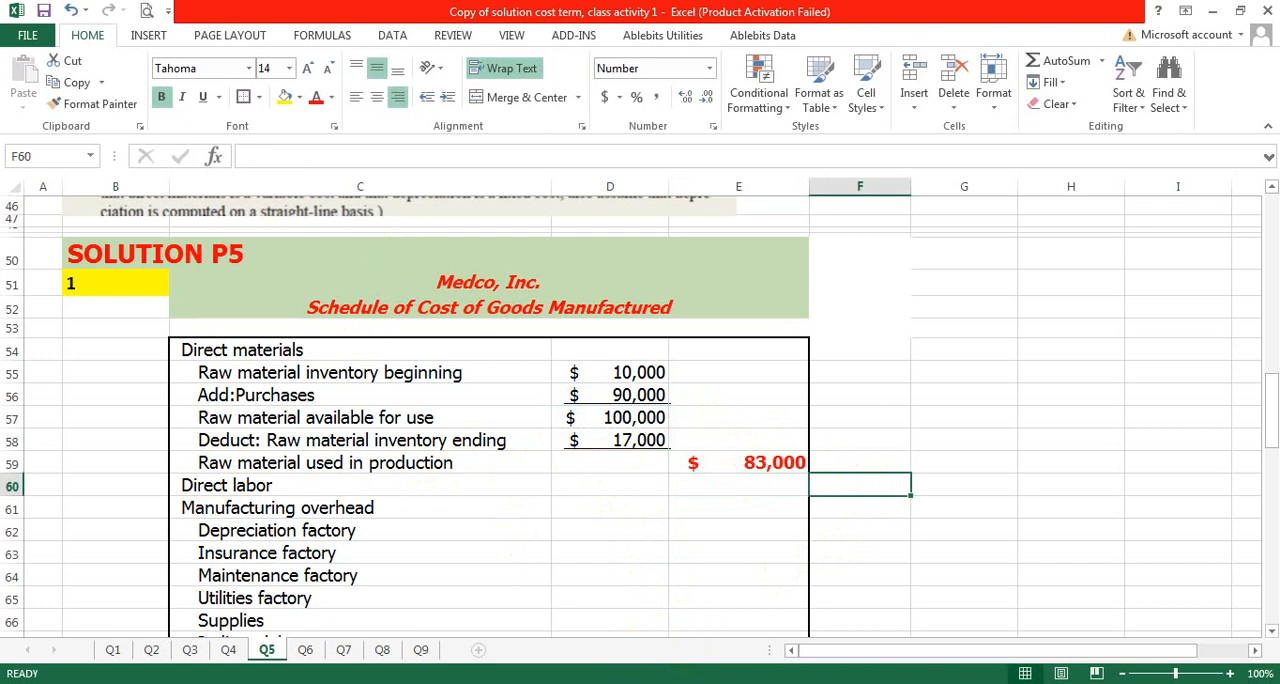
click(781, 466)
- Look up the direct labor cost in the problem data and enter 60000 in E60
scroll(634, 306, up, 13)
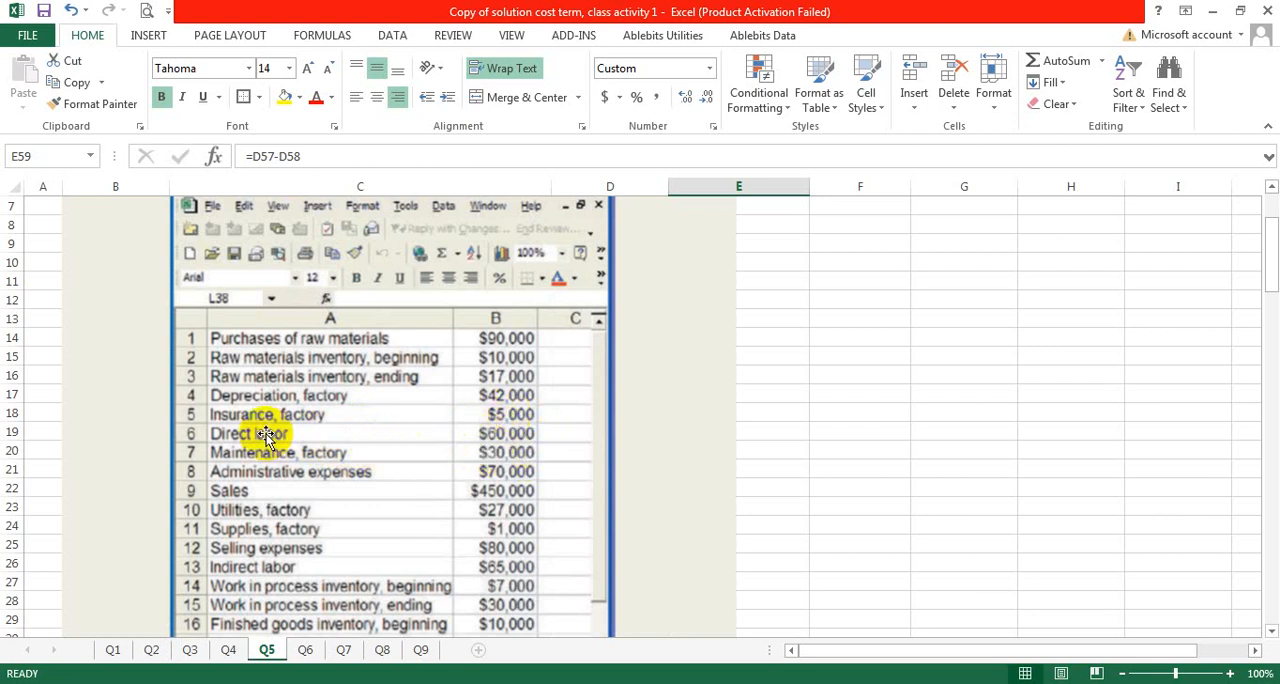
scroll(643, 445, down, 12)
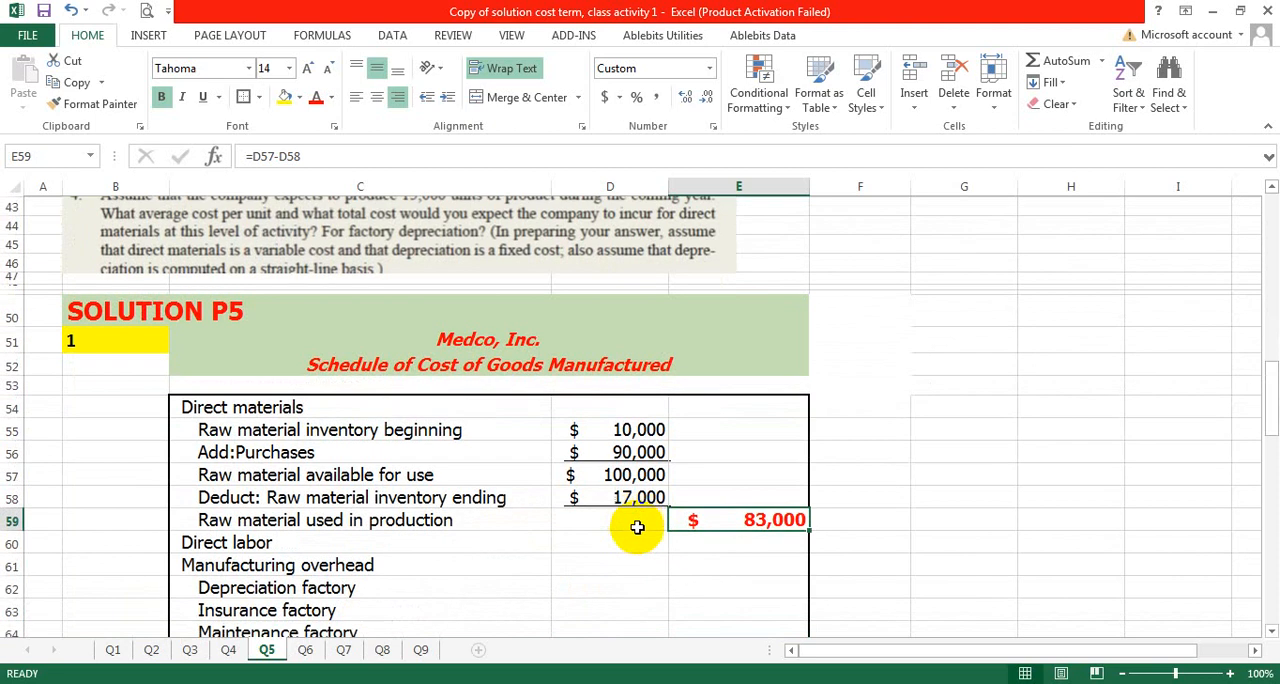
scroll(637, 527, down, 2)
double_click(712, 446)
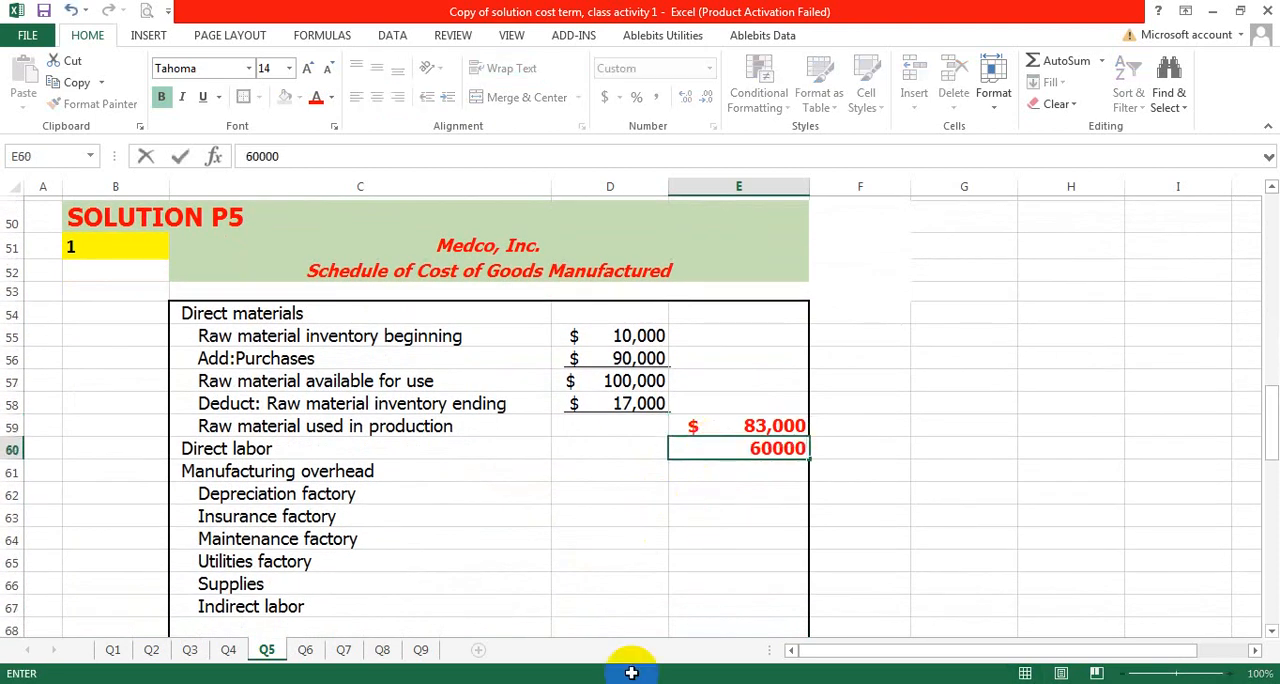
text(60000)
click(723, 514)
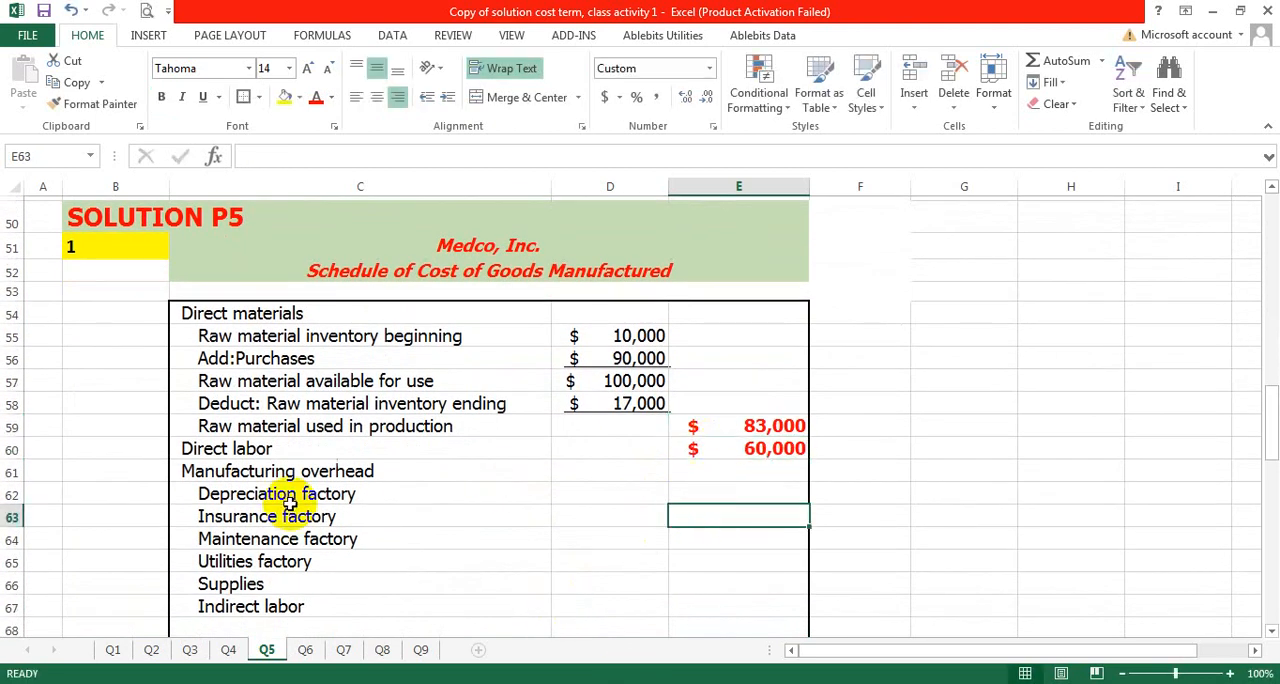
- Look up the factory depreciation among the overhead costs in the problem data and enter 42000 in D62
drag(630, 496, 621, 604)
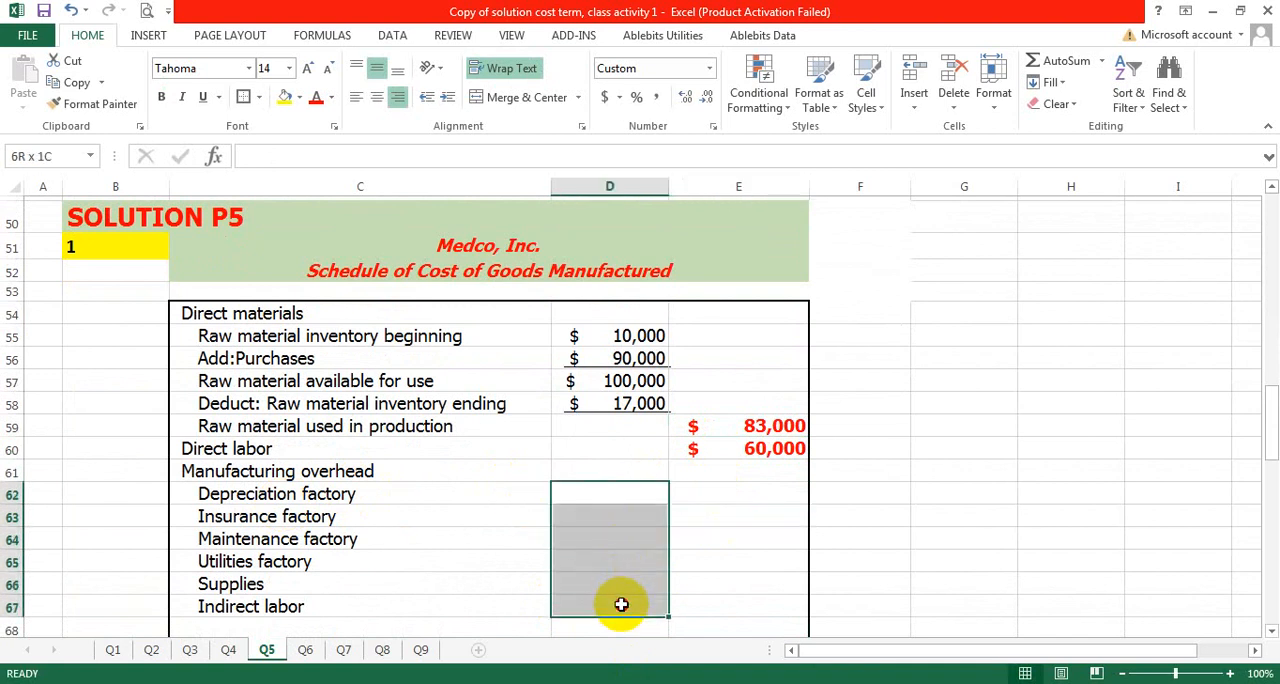
drag(217, 491, 244, 604)
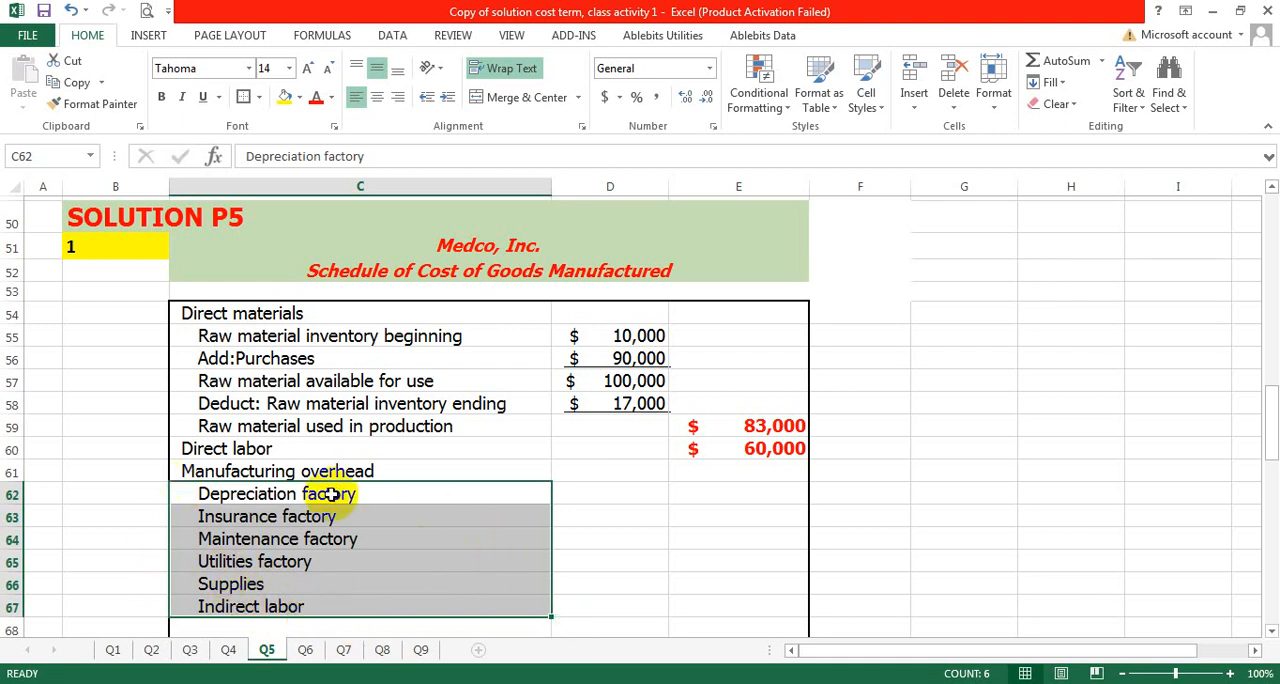
scroll(388, 482, up, 14)
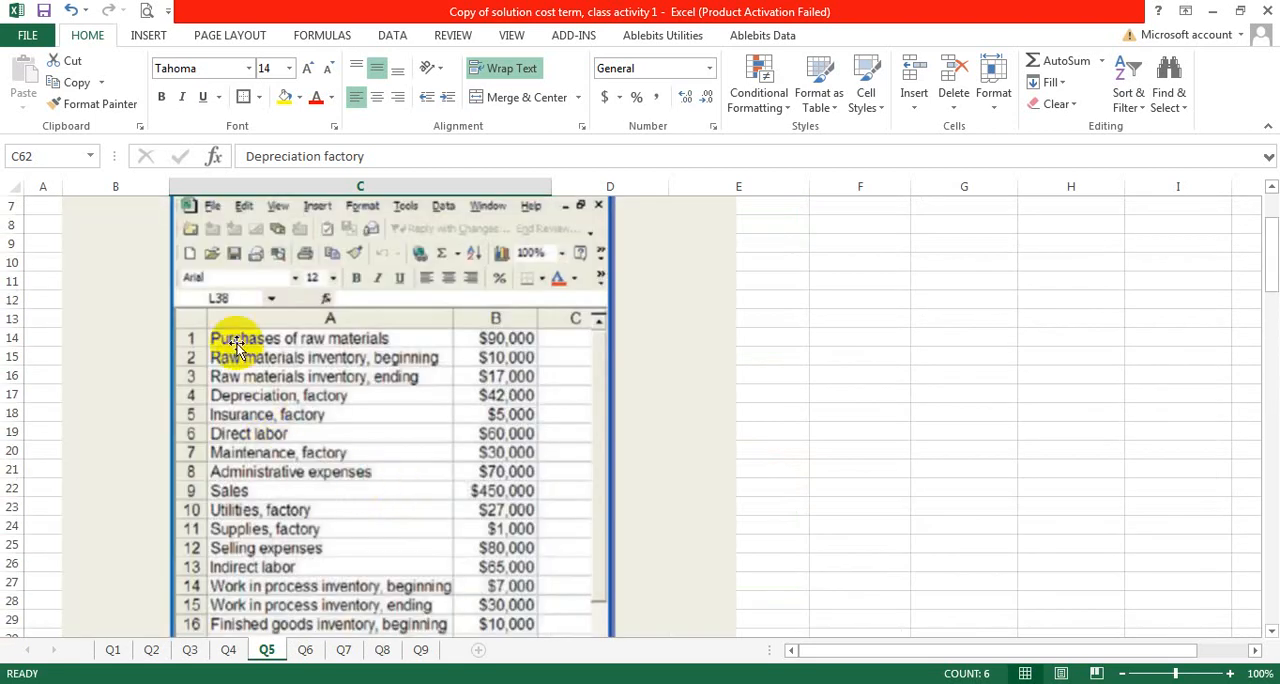
scroll(318, 405, down, 2)
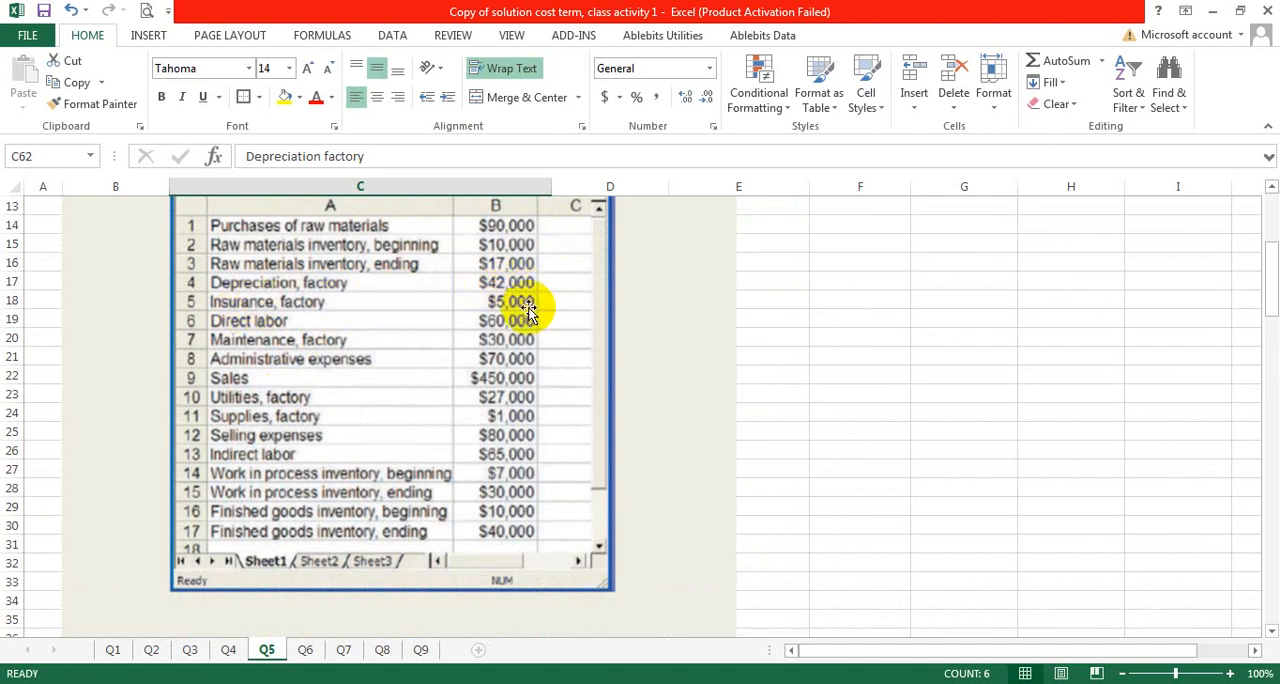
scroll(527, 316, down, 5)
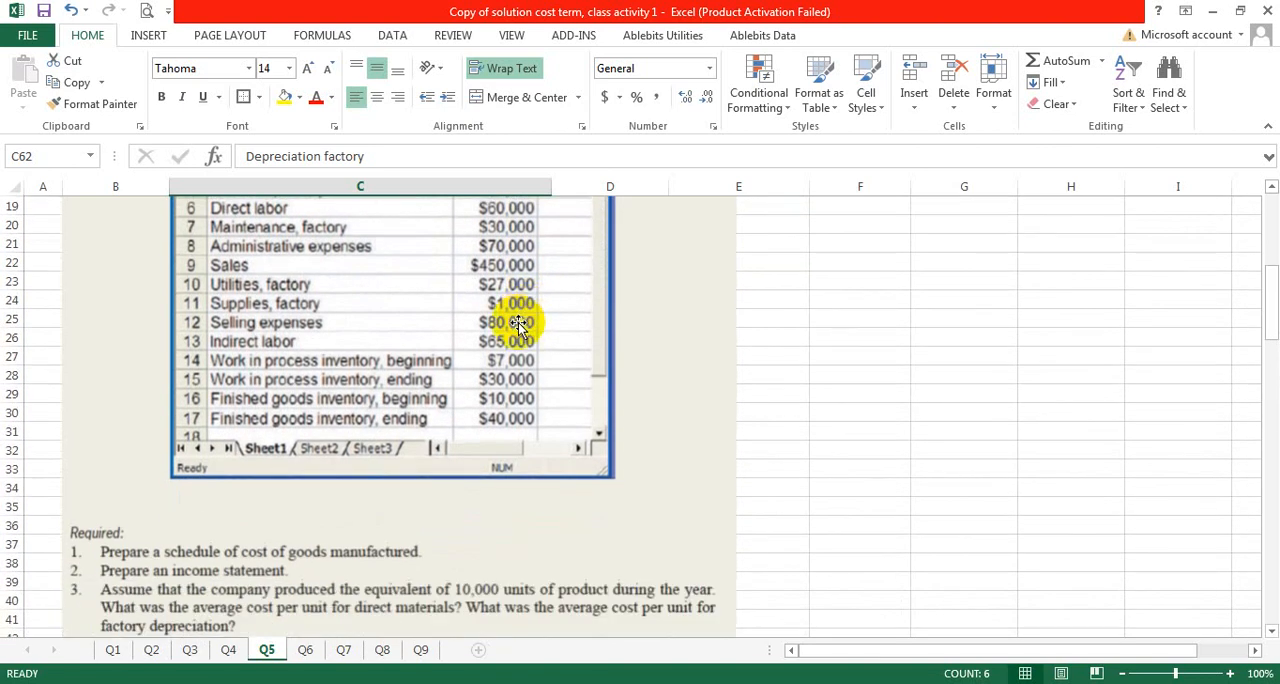
scroll(514, 315, up, 5)
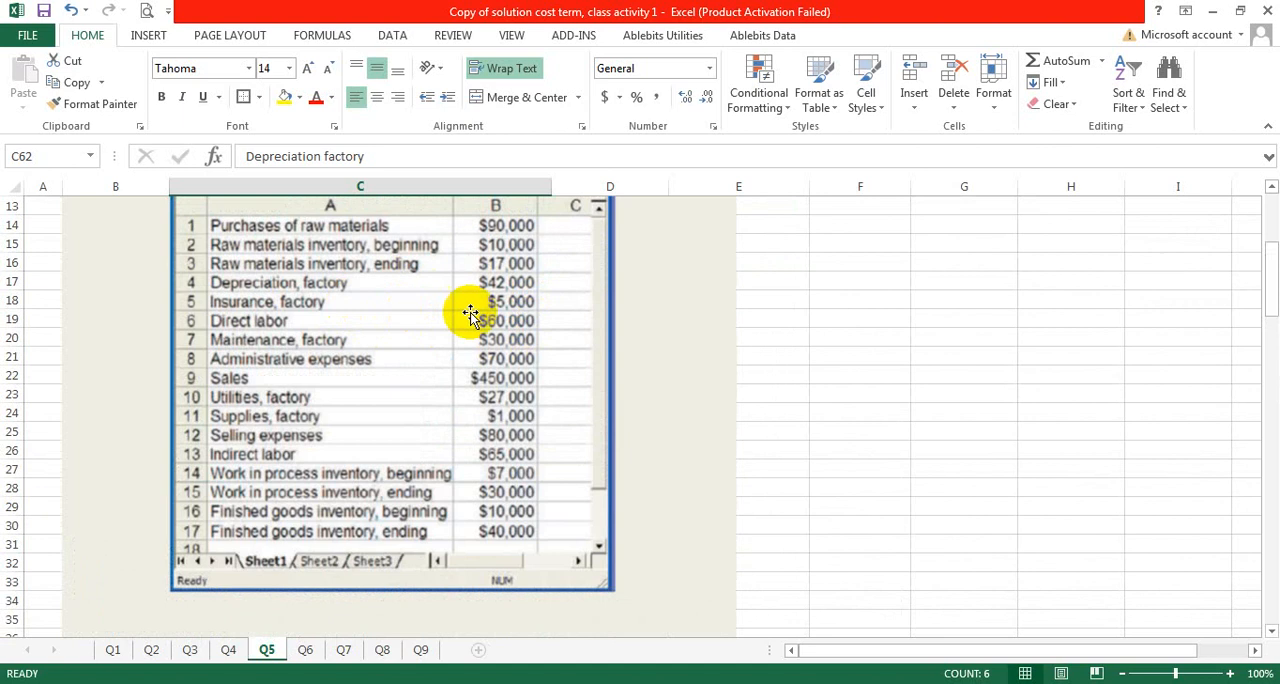
scroll(500, 360, down, 7)
scroll(503, 402, down, 15)
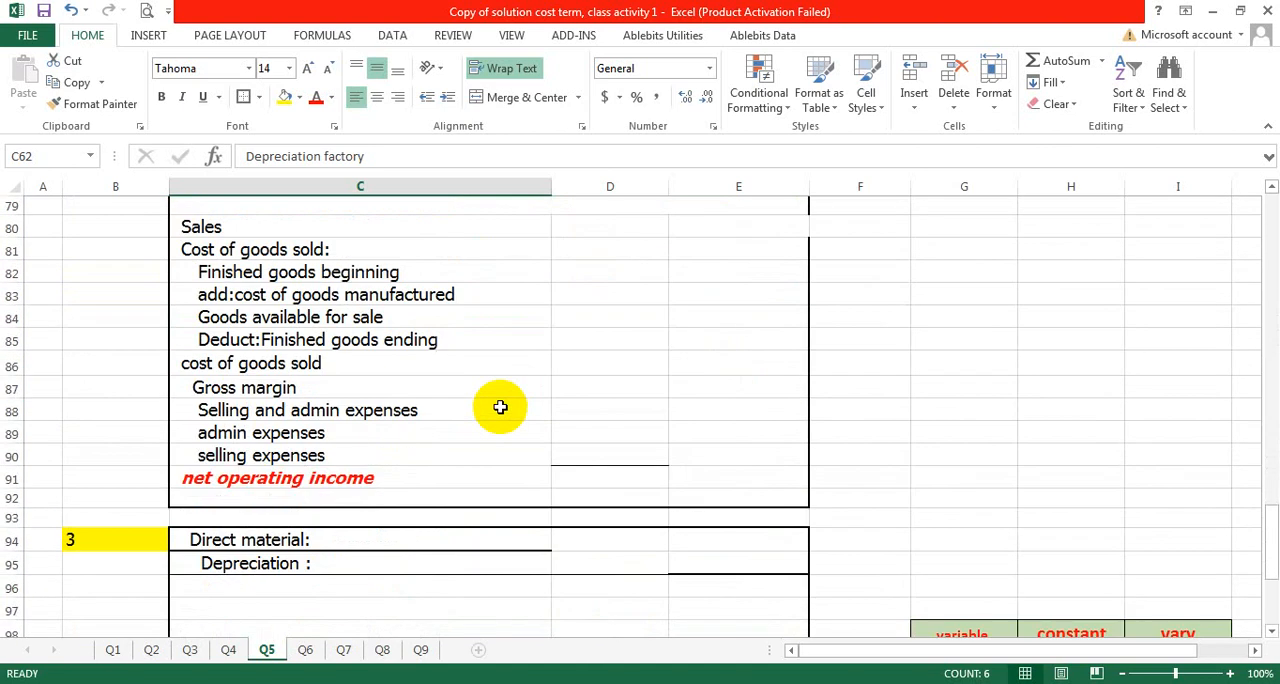
scroll(500, 407, up, 6)
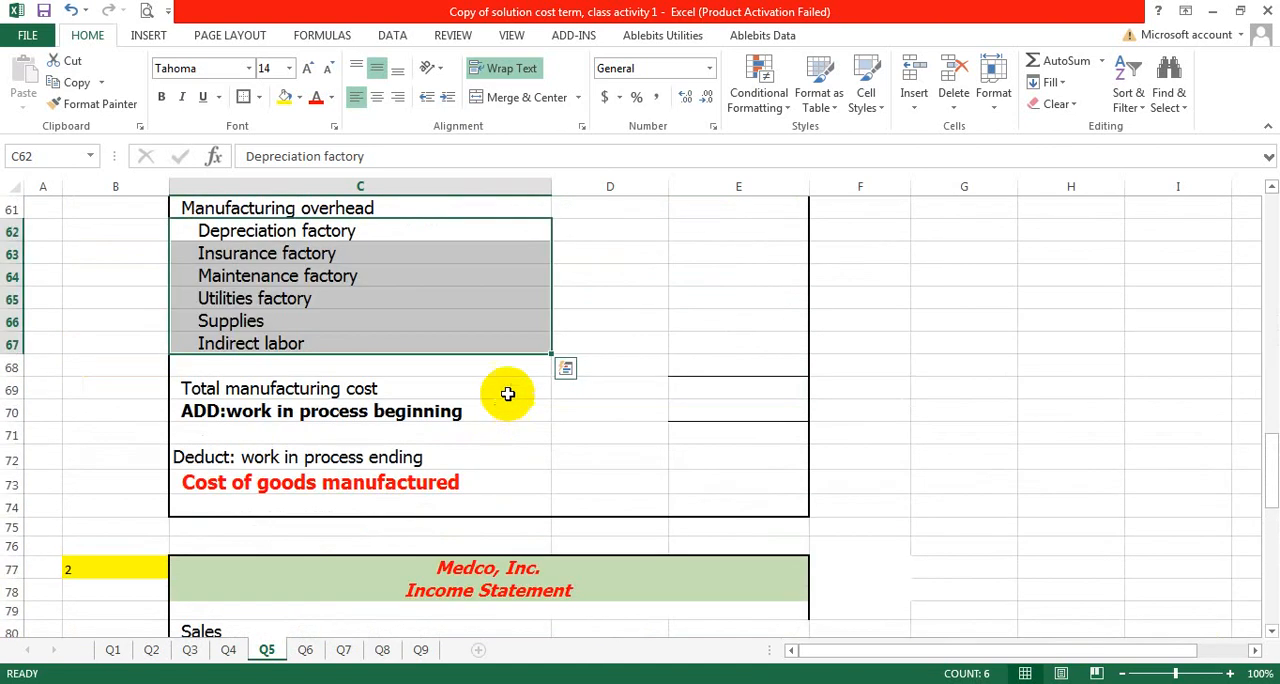
double_click(582, 232)
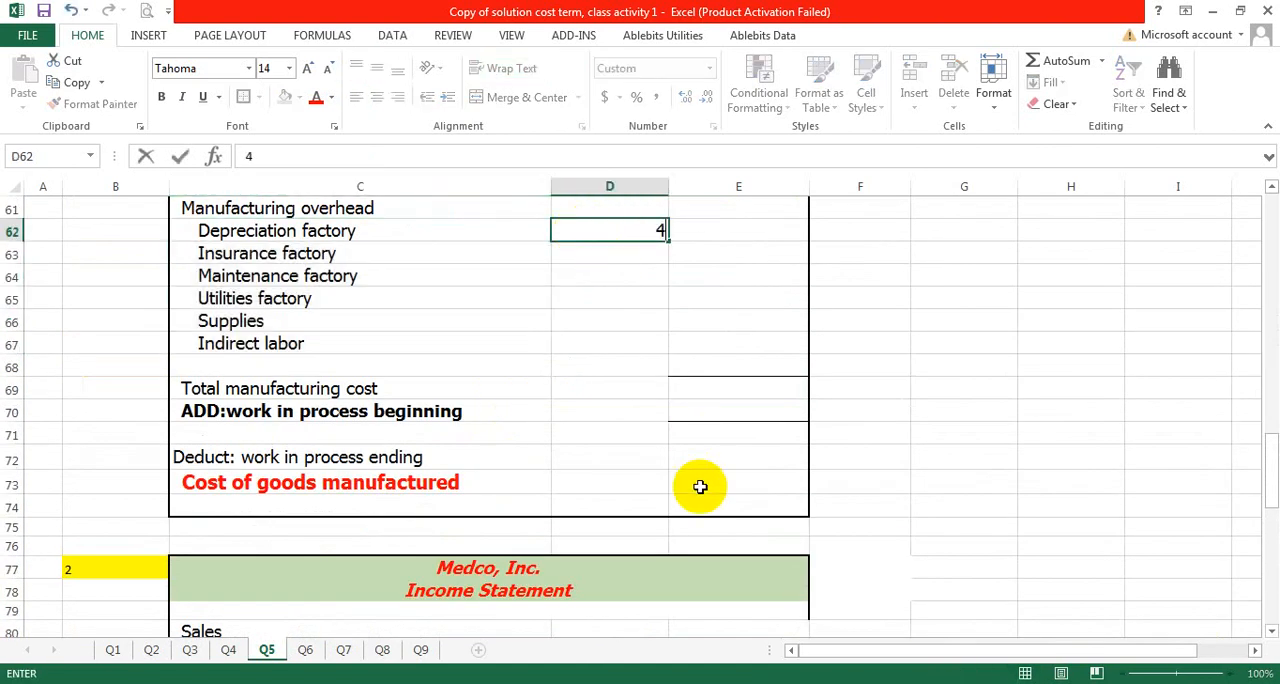
- Enter 5000 as the factory insurance cost in D63
click(621, 253)
text(5000)
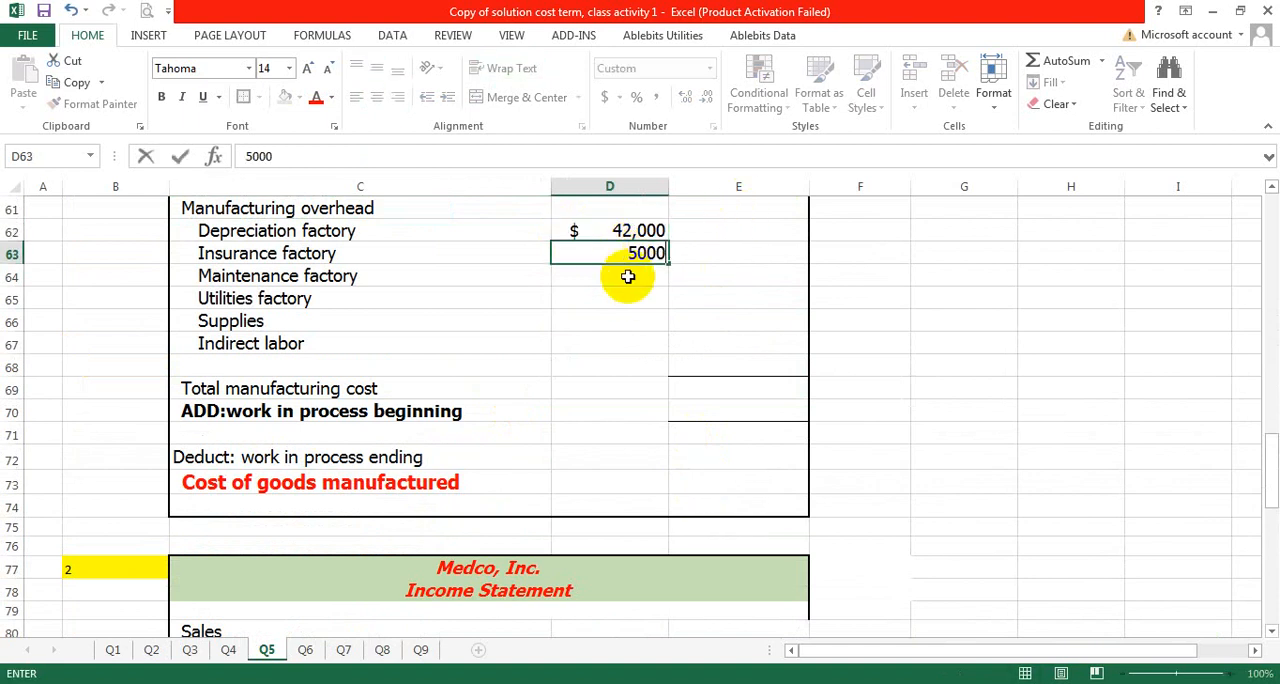
key(Return)
- Look up the factory maintenance and supplies costs in the problem data and enter 30000 in D64 and 1000 in D66
scroll(625, 350, up, 14)
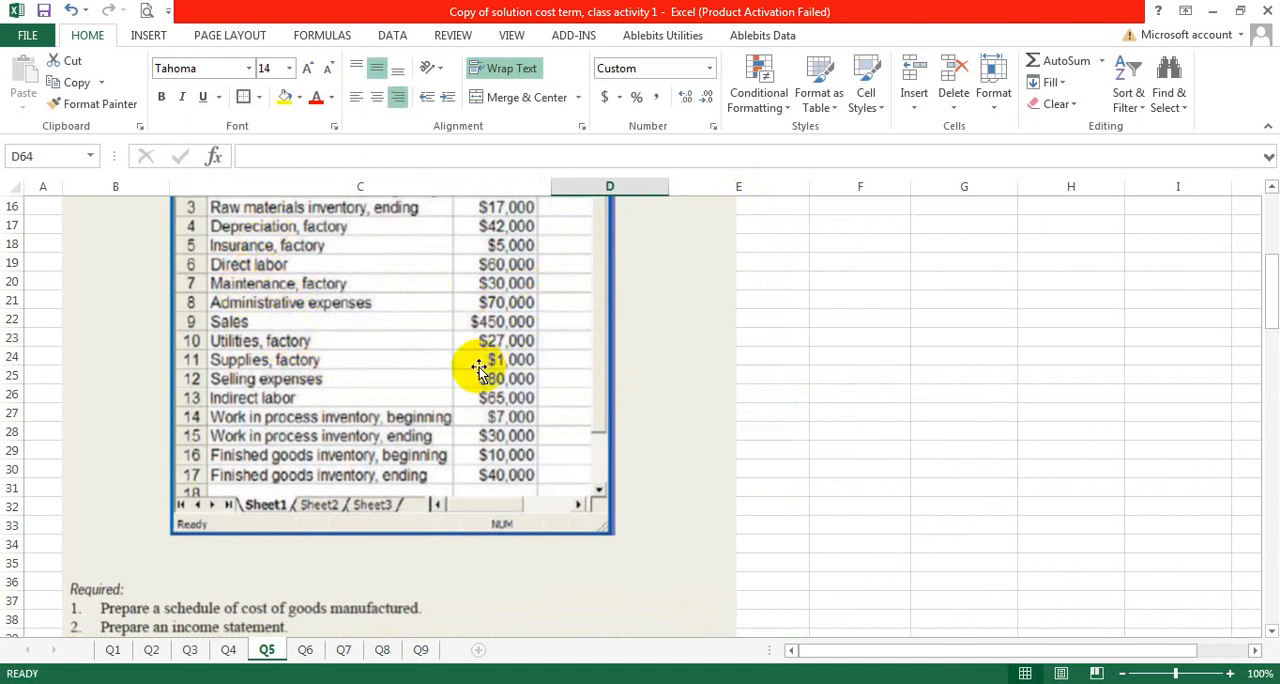
scroll(500, 378, down, 14)
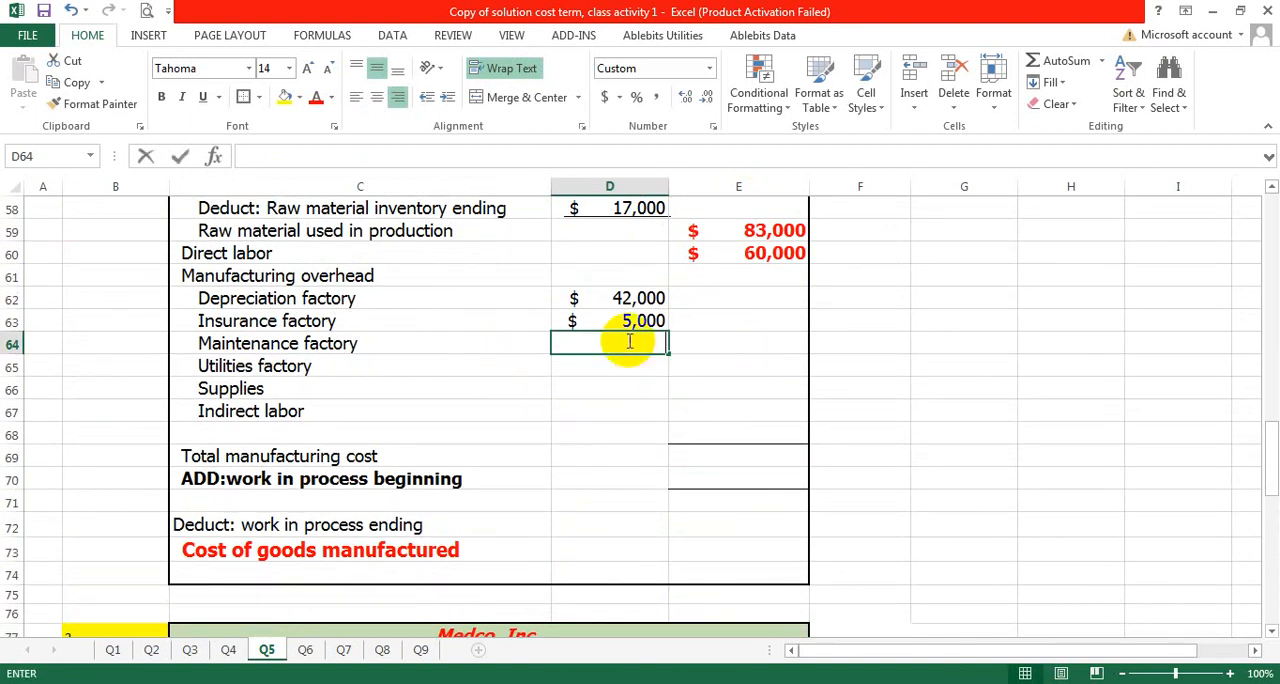
text(30000)
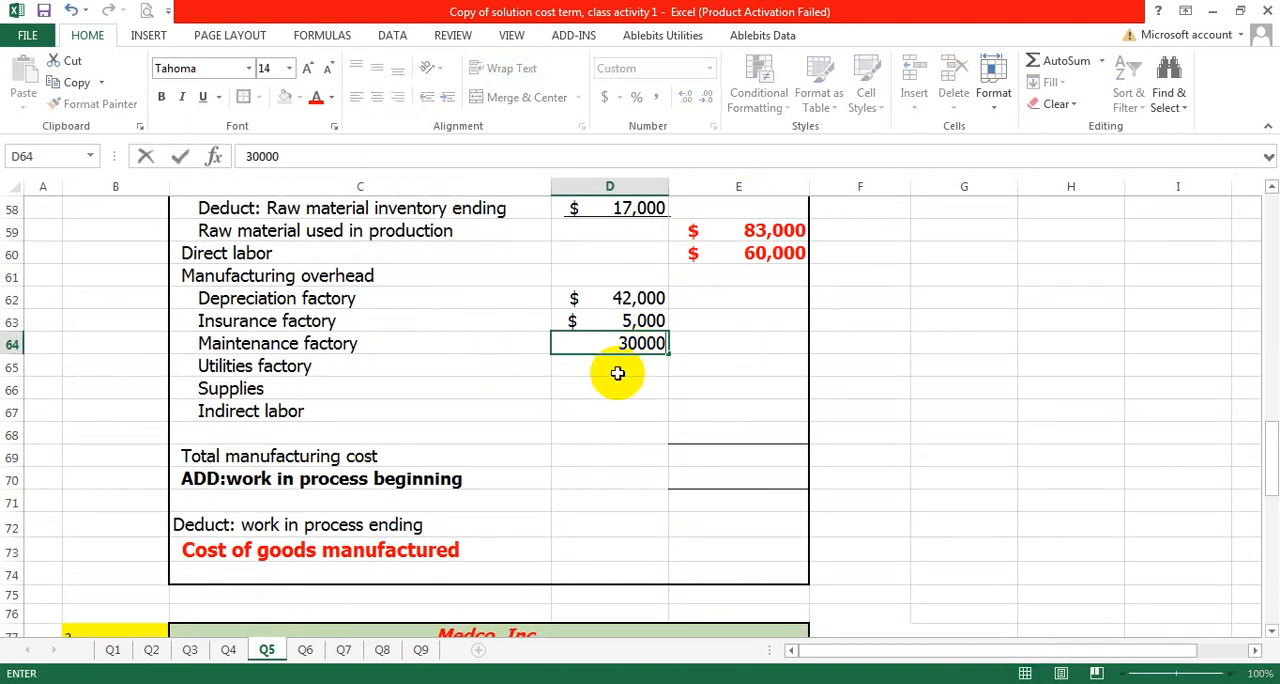
click(618, 373)
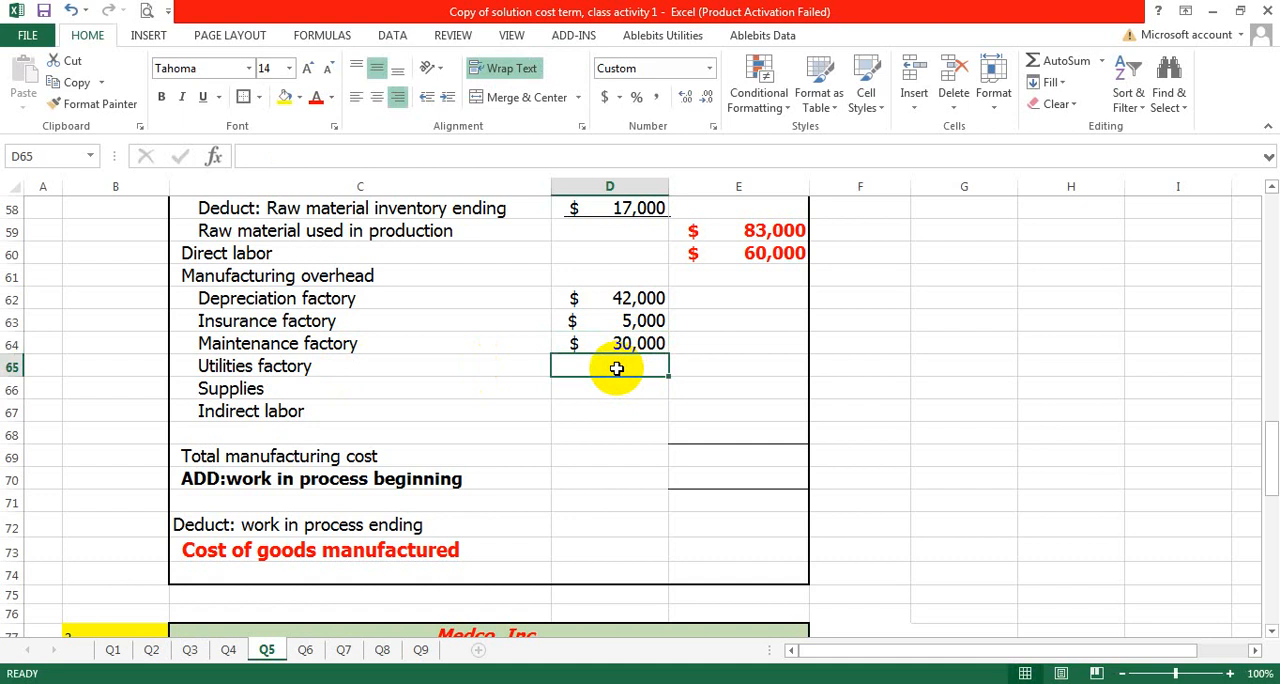
scroll(615, 373, up, 1)
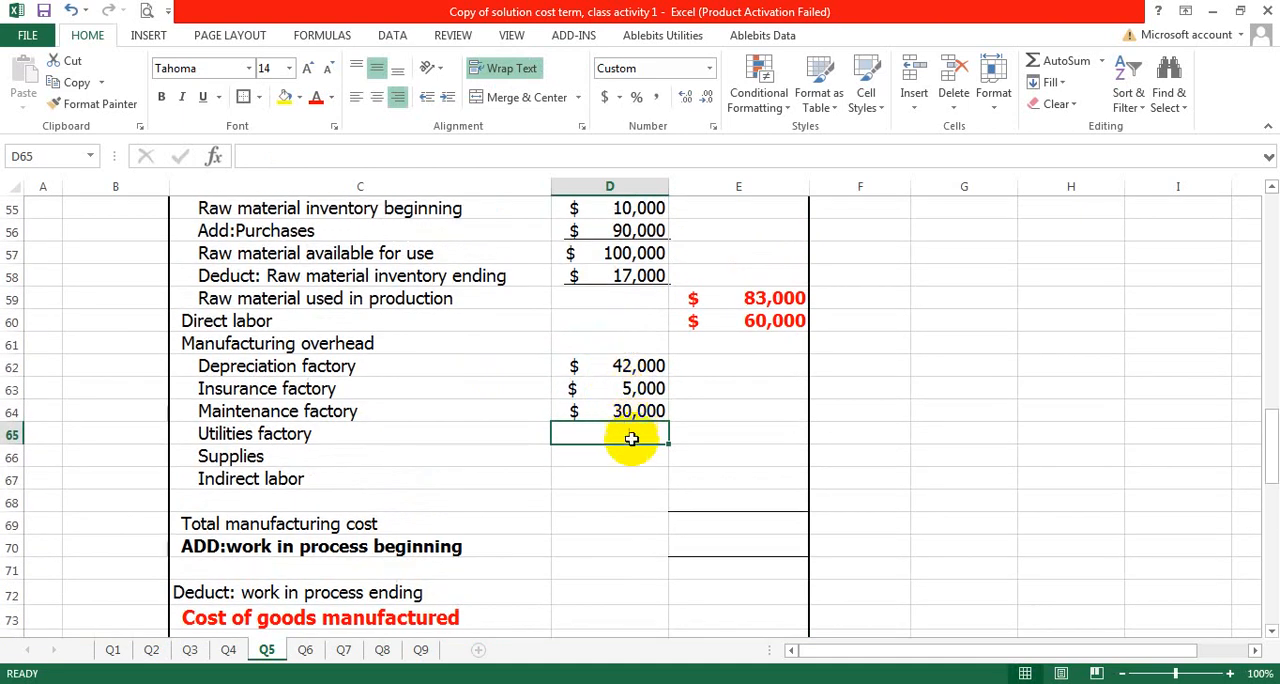
text(1000)
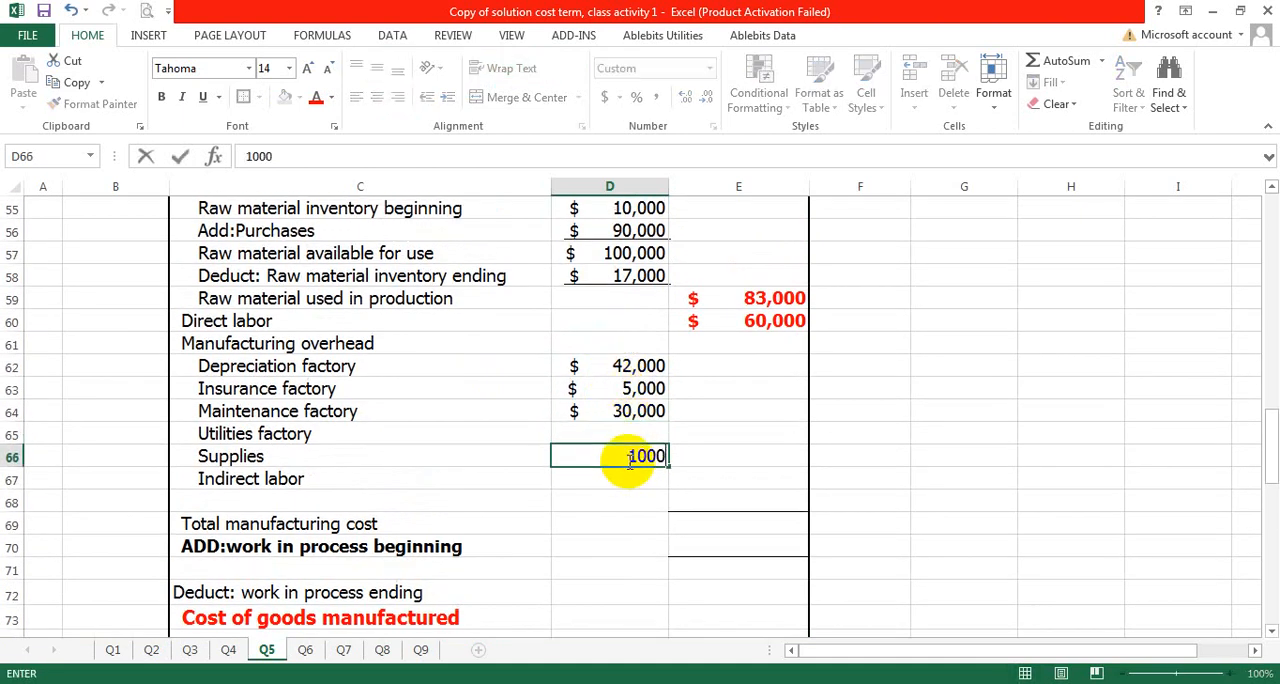
- Look up the factory utilities cost in the problem data and enter 27000 in D65
click(588, 432)
scroll(606, 414, up, 14)
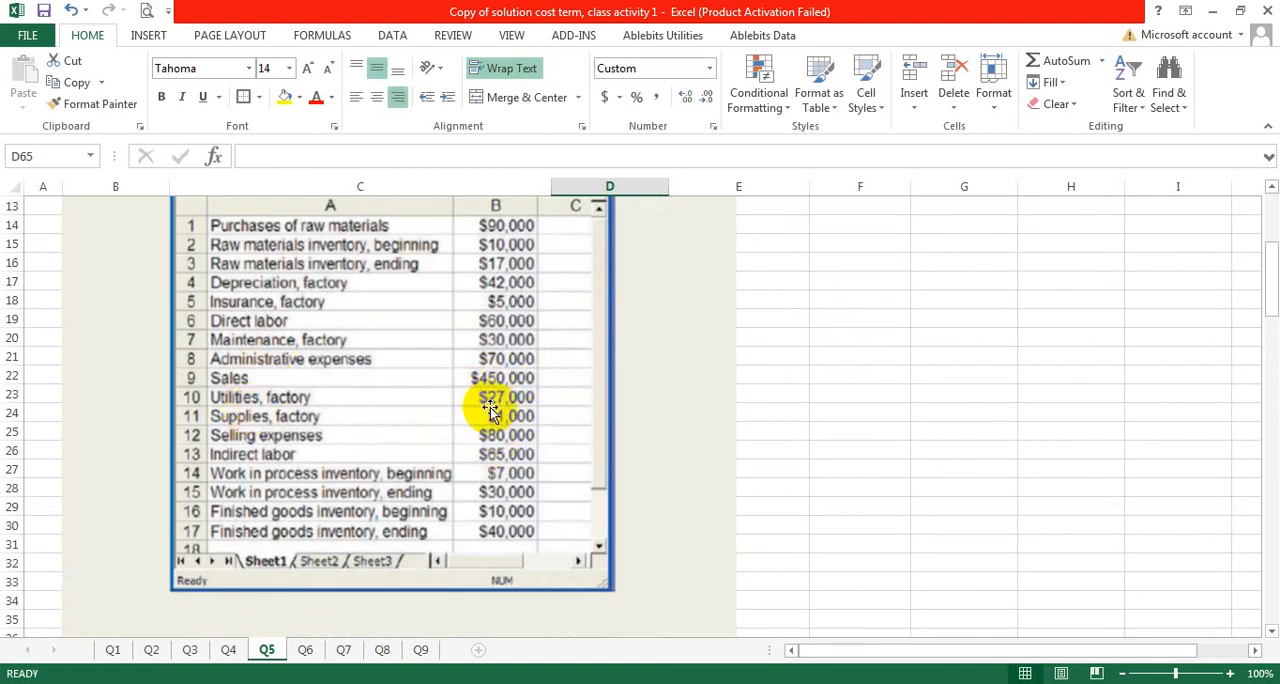
scroll(490, 410, down, 16)
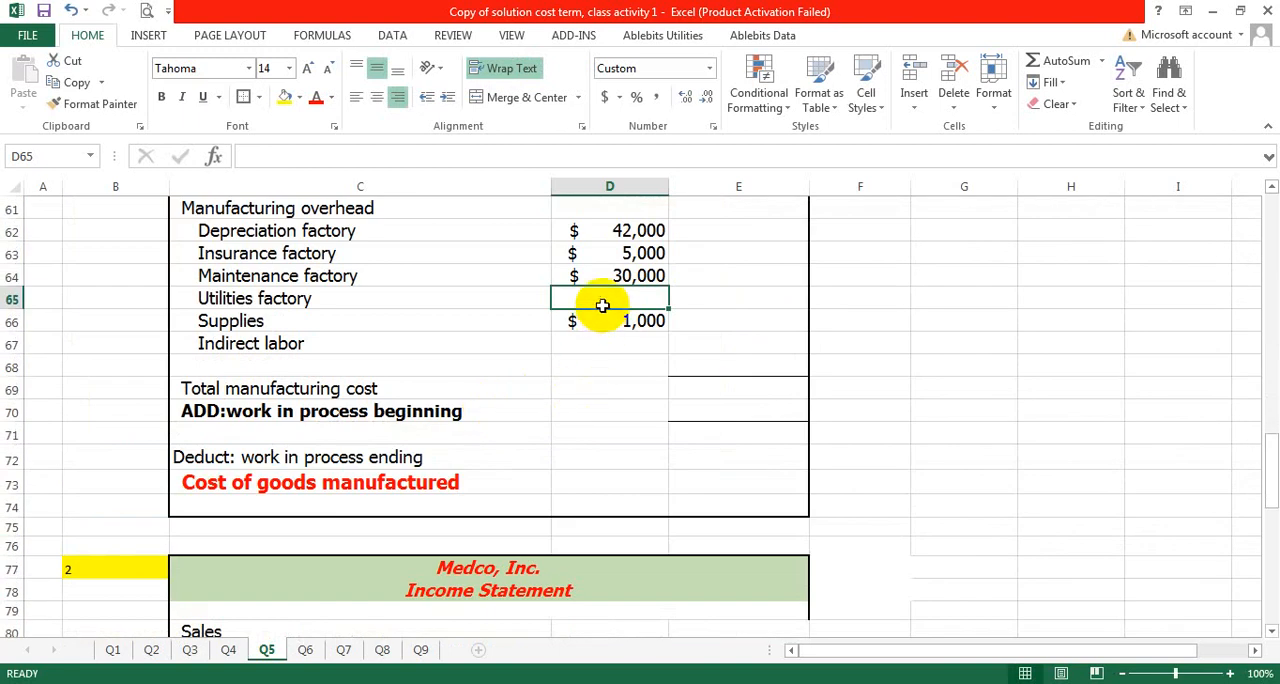
text(2)
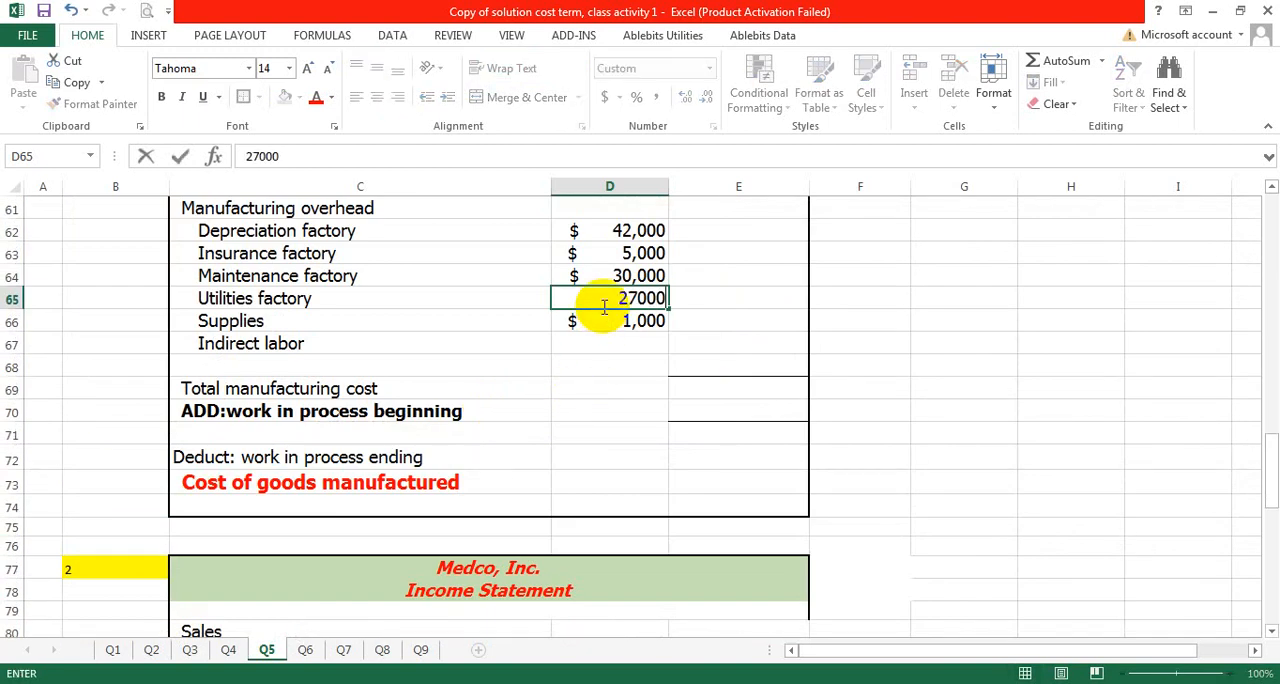
text(7000)
key(Return)
- Look up the indirect labor cost in the problem data and enter 65000 in D67
click(608, 343)
scroll(509, 294, up, 13)
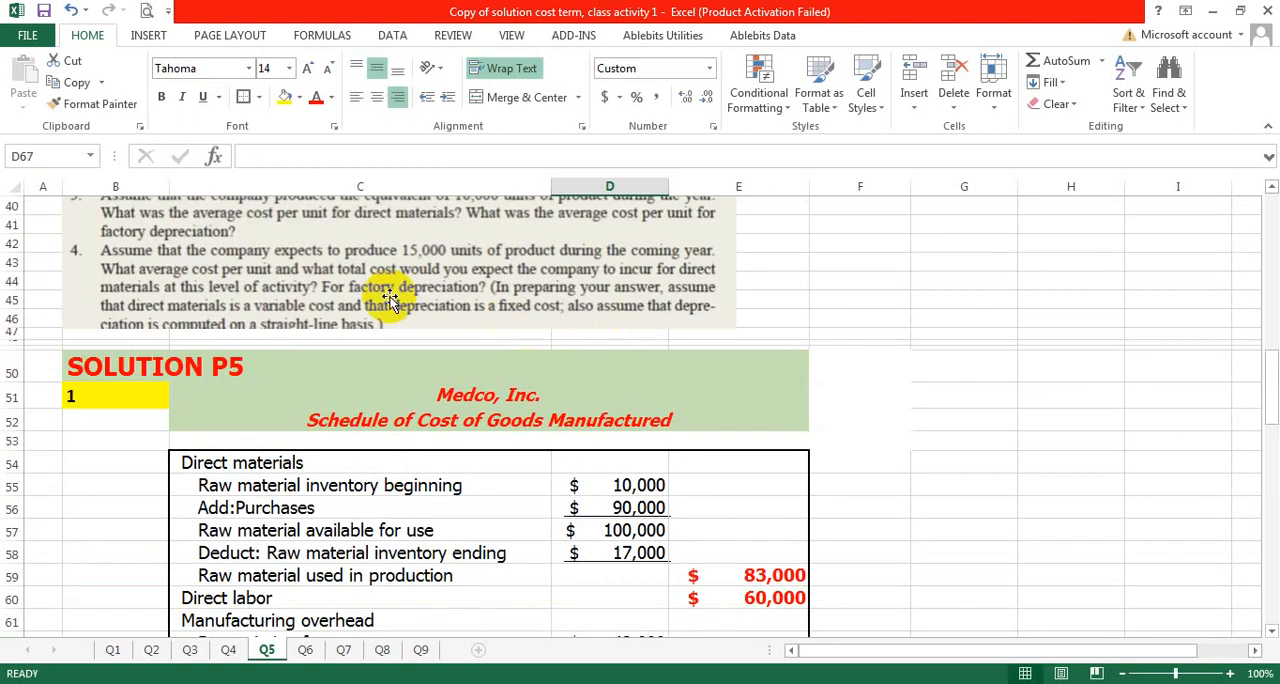
scroll(362, 290, up, 1)
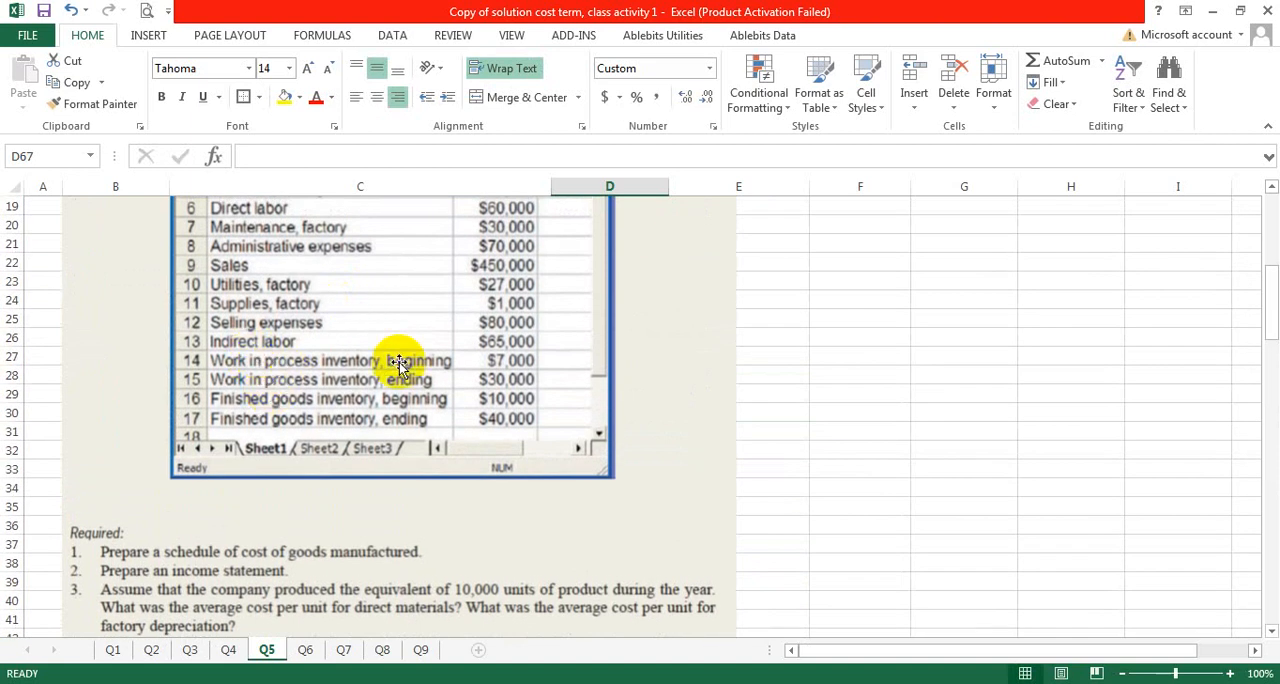
scroll(575, 420, down, 16)
scroll(612, 350, up, 4)
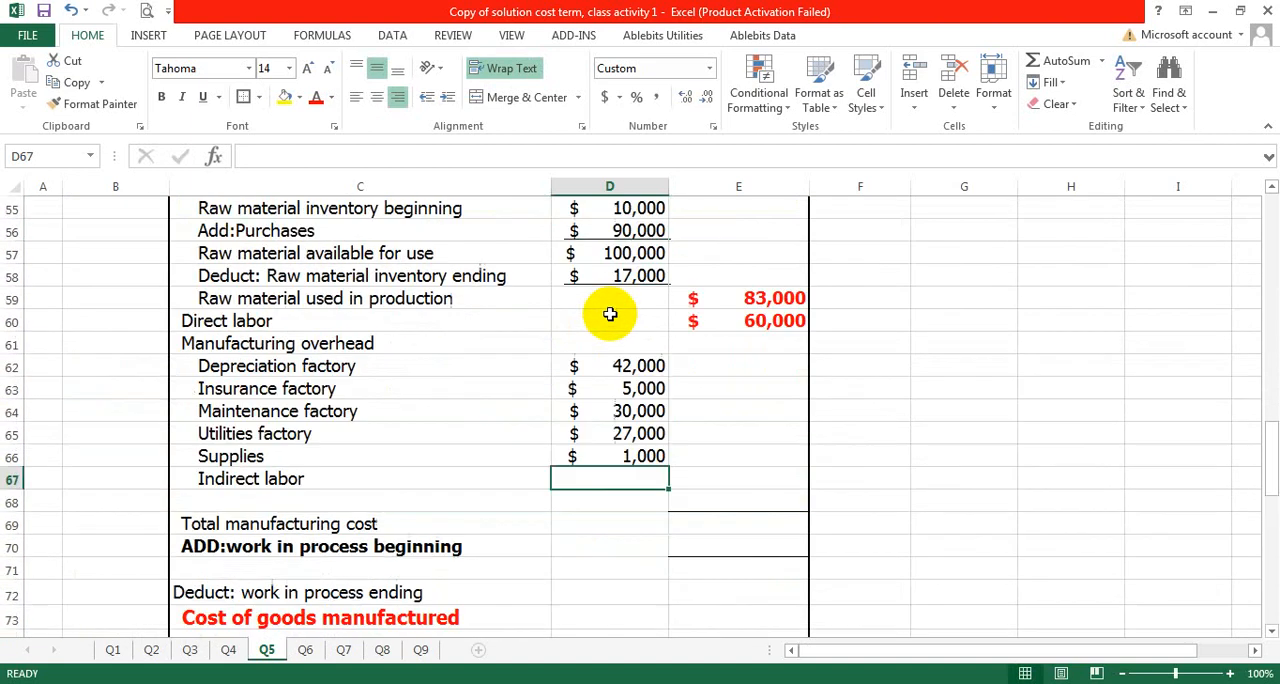
text(65000)
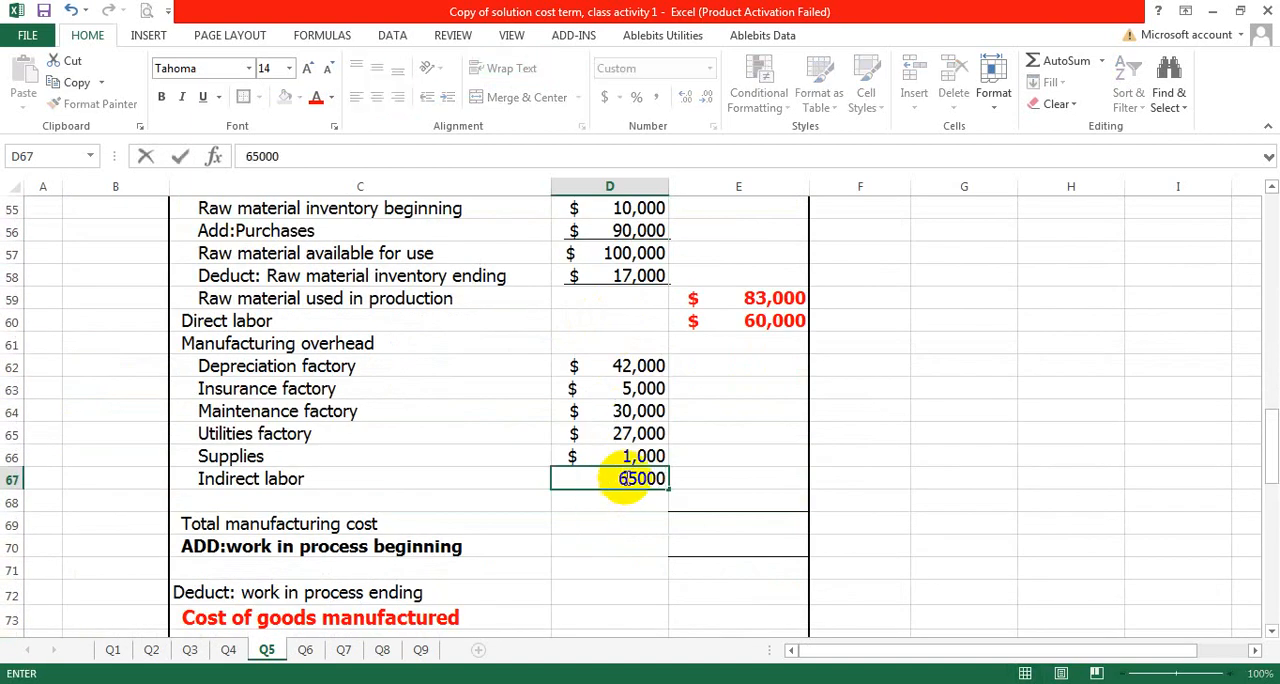
click(737, 501)
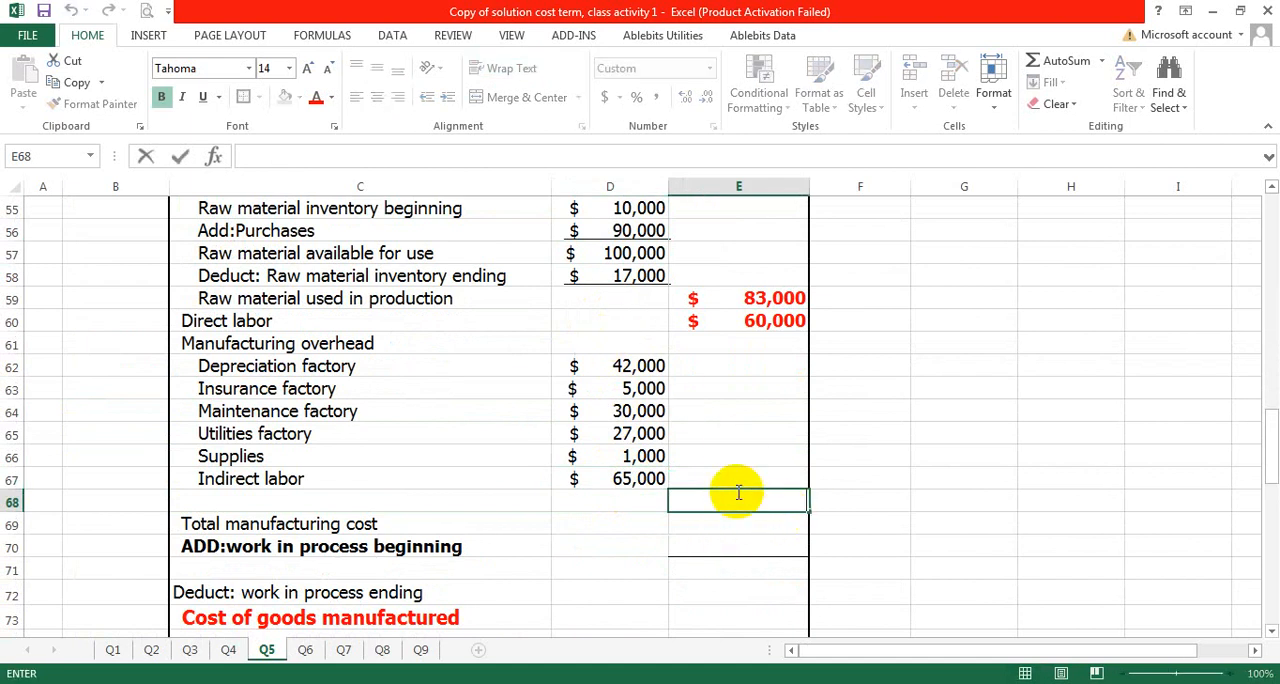
- Total the manufacturing overhead in E68 with a SUM formula over D62:D67
click(725, 457)
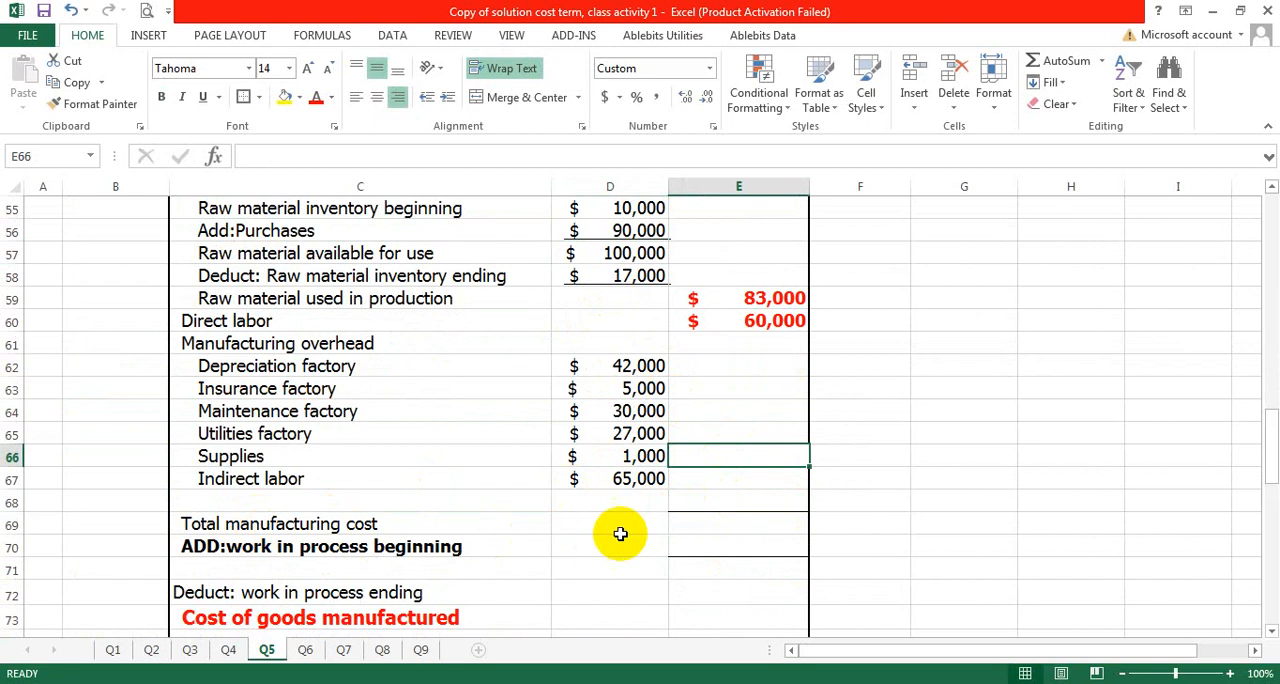
click(757, 503)
text(=)
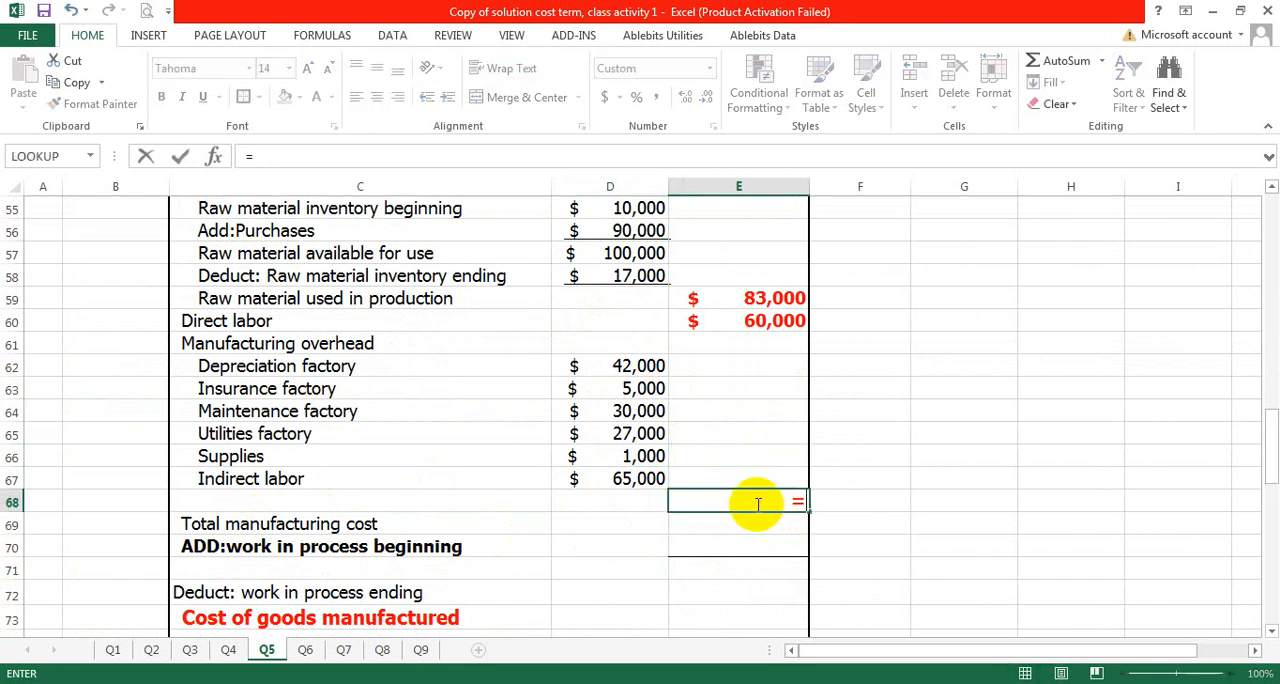
text(sum)
key(Up)
text(()
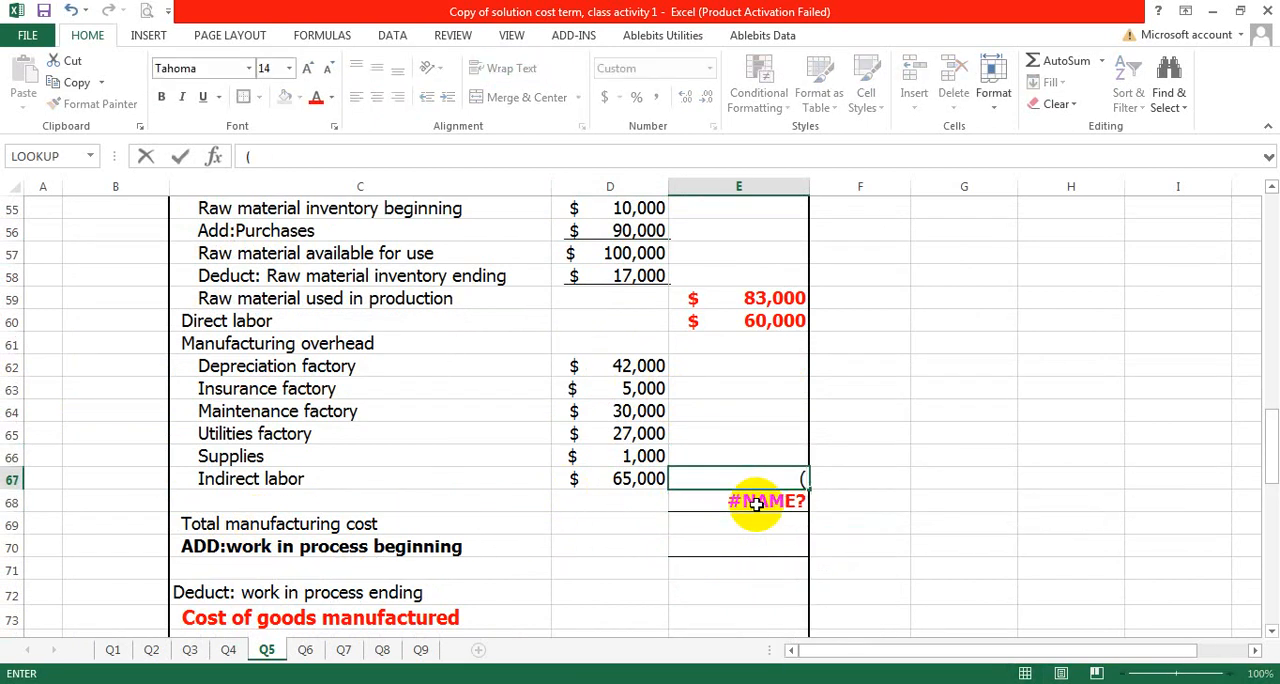
click(755, 503)
double_click(750, 502)
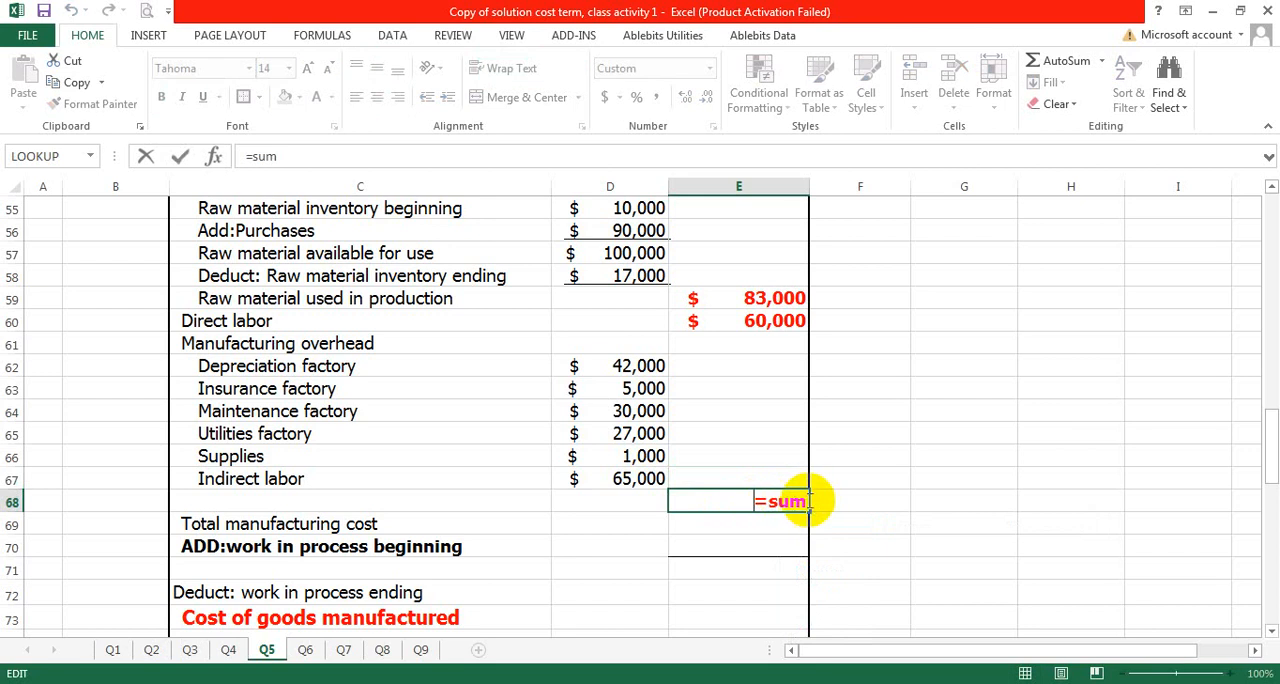
text(()
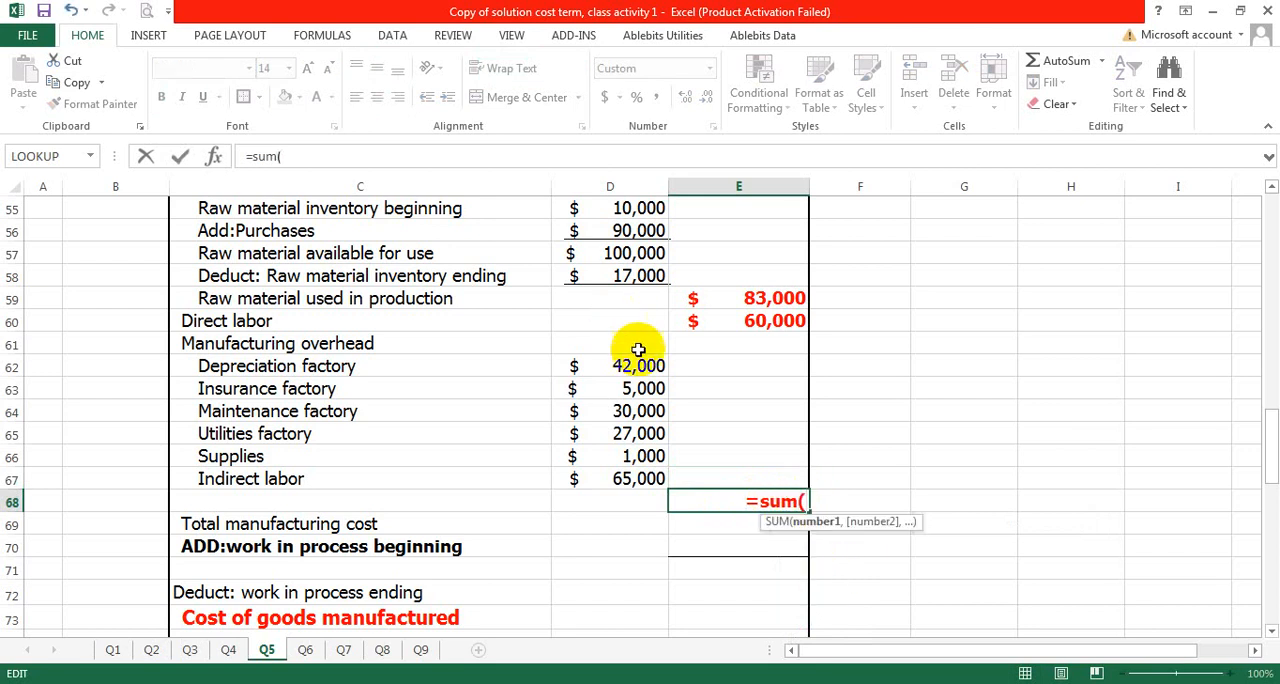
drag(629, 366, 624, 487)
key(Return)
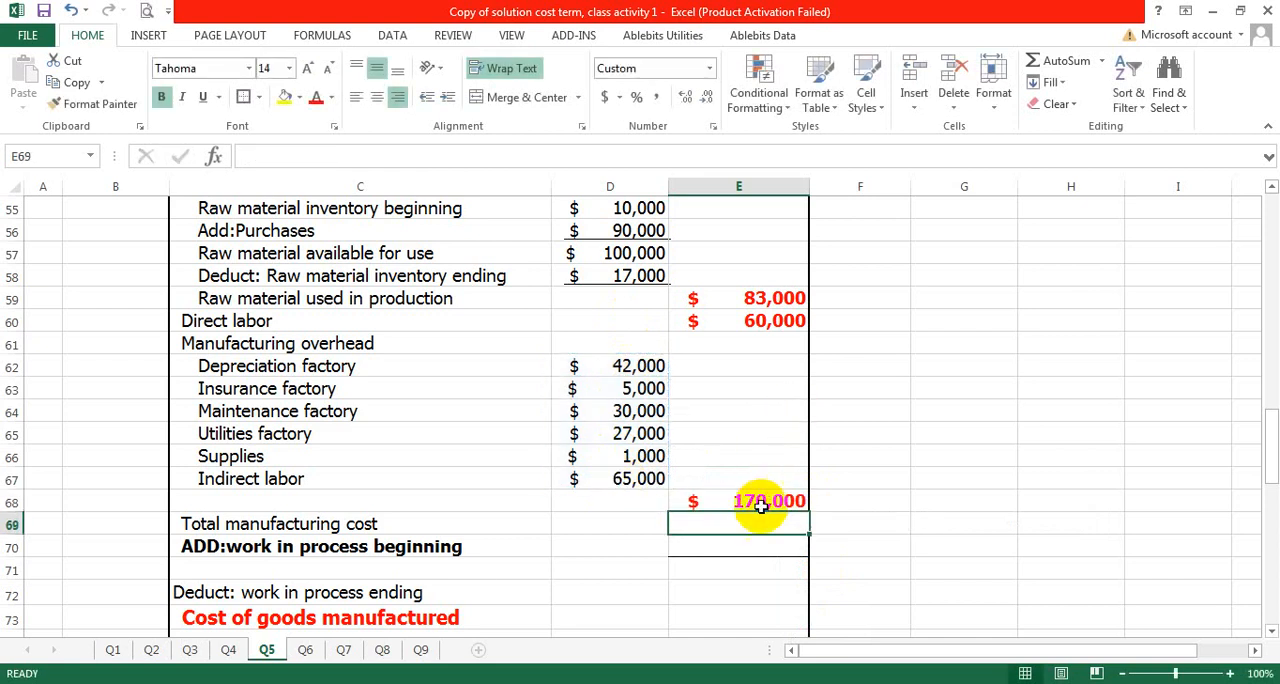
- Calculate the total manufacturing cost in E69 with the formula =E59+E60+E68
click(715, 546)
double_click(747, 527)
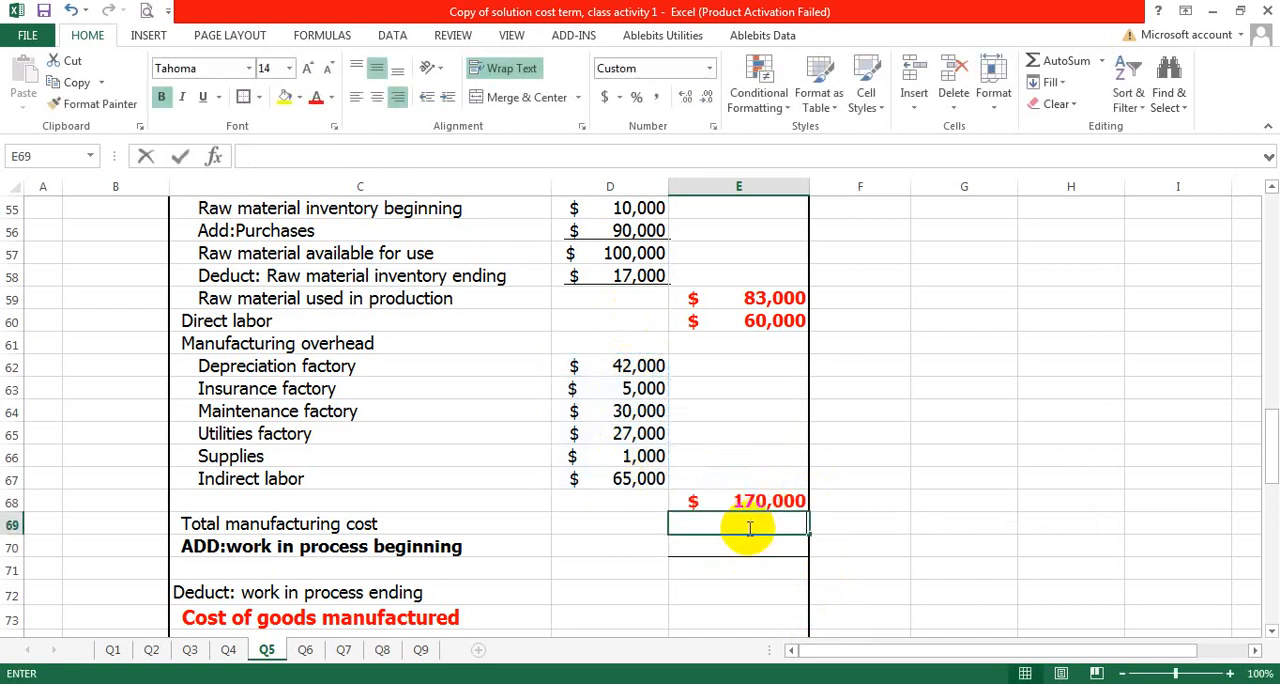
text(=)
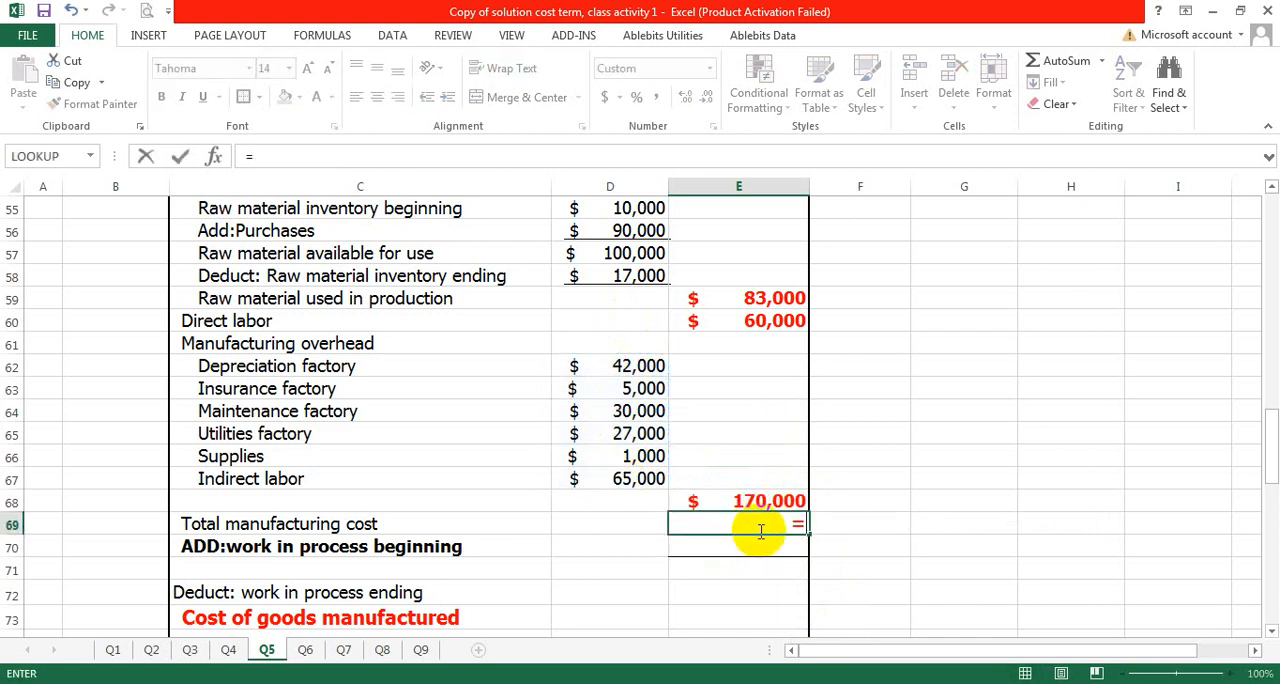
click(762, 298)
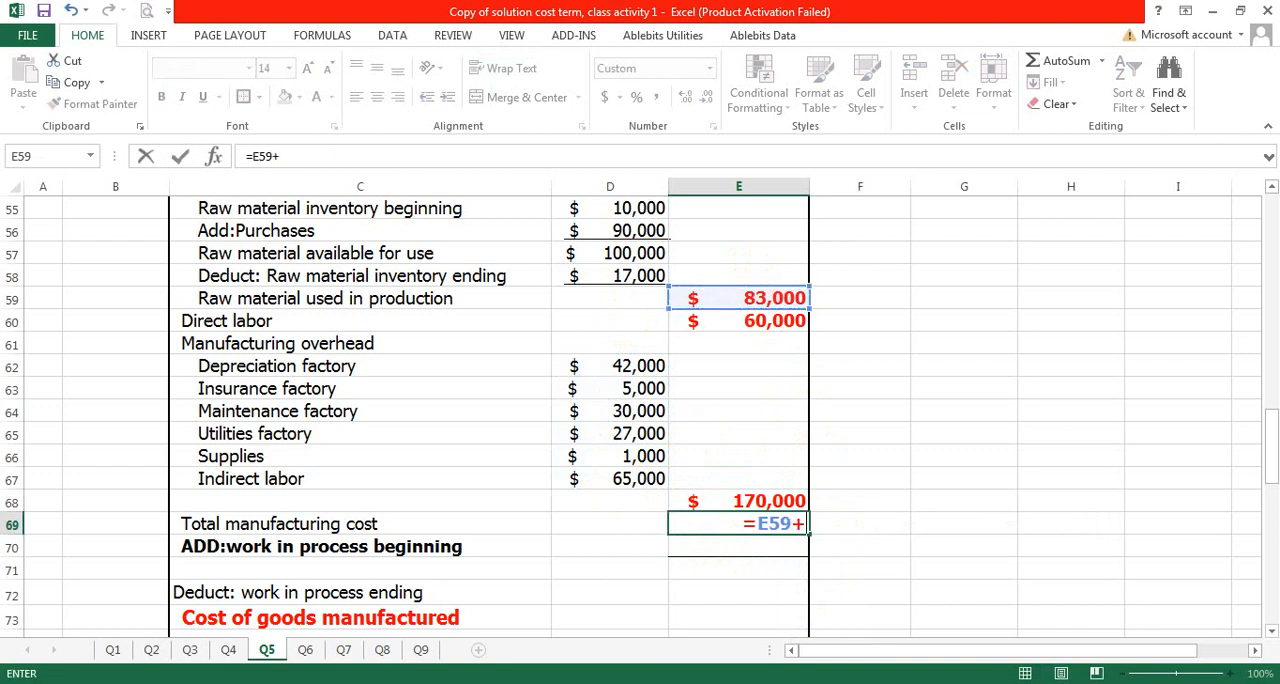
click(746, 321)
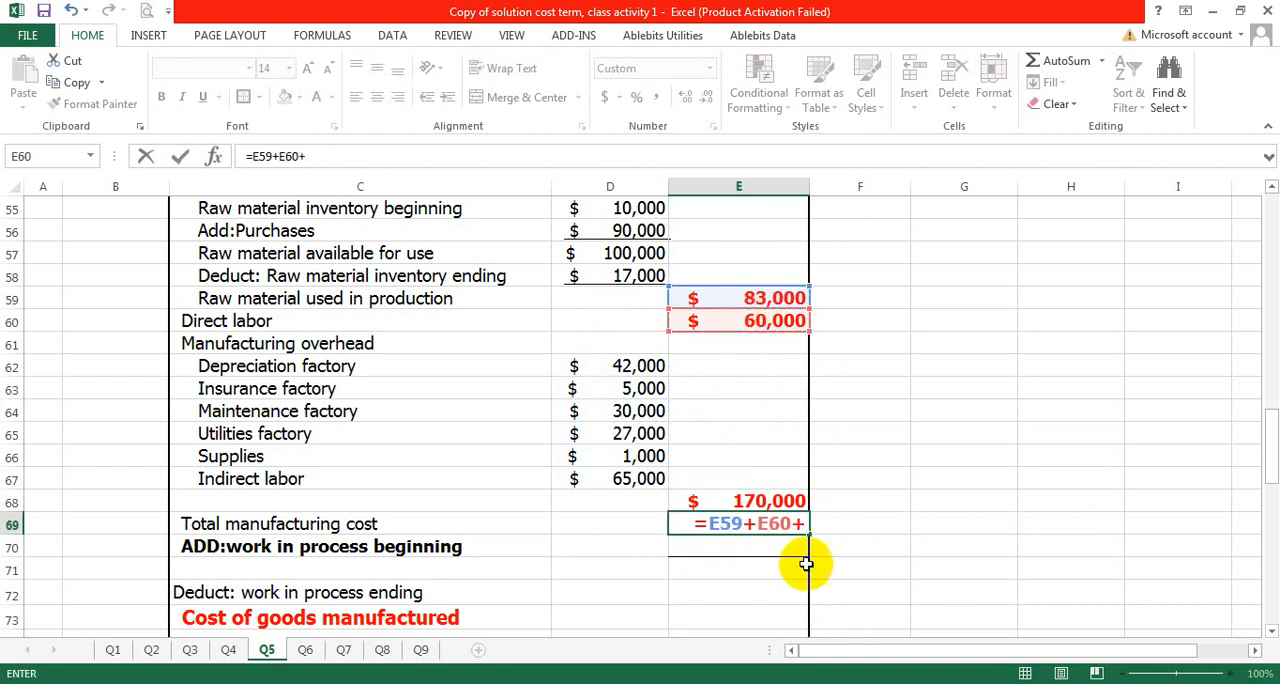
text(+)
click(757, 500)
key(Return)
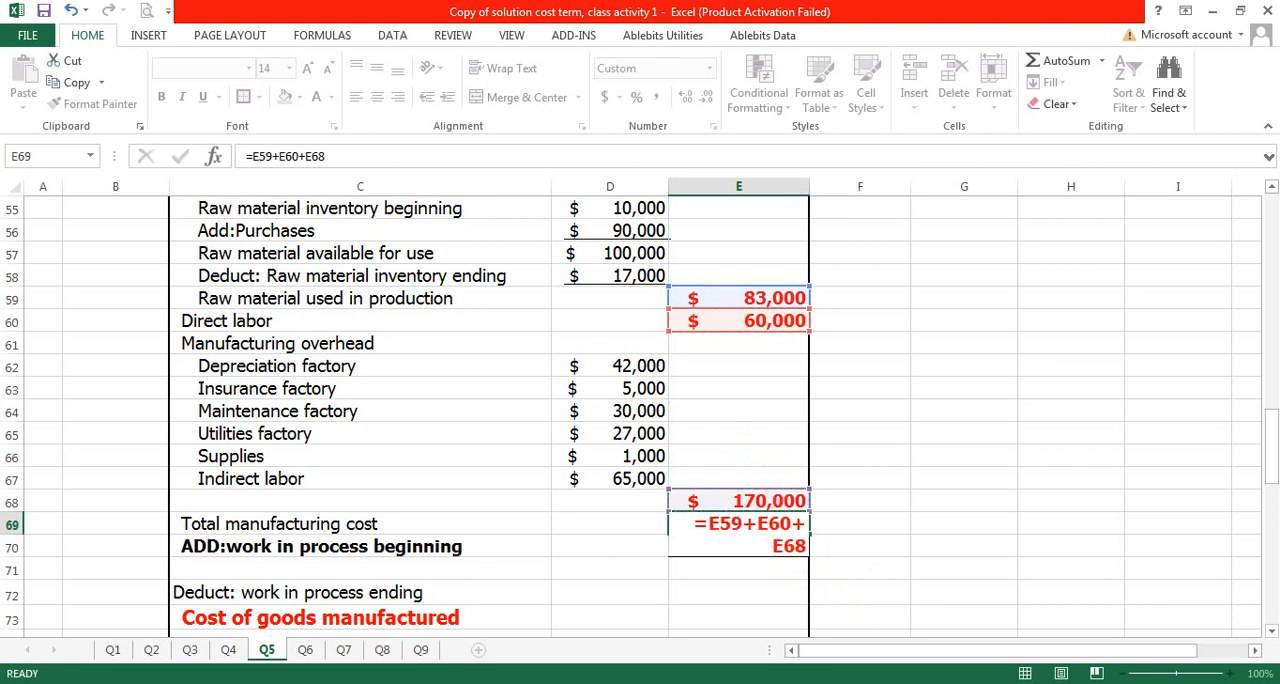
- Remove the bold formatting from the label in C70 and reword it as "Add:work in process beginning"
click(443, 545)
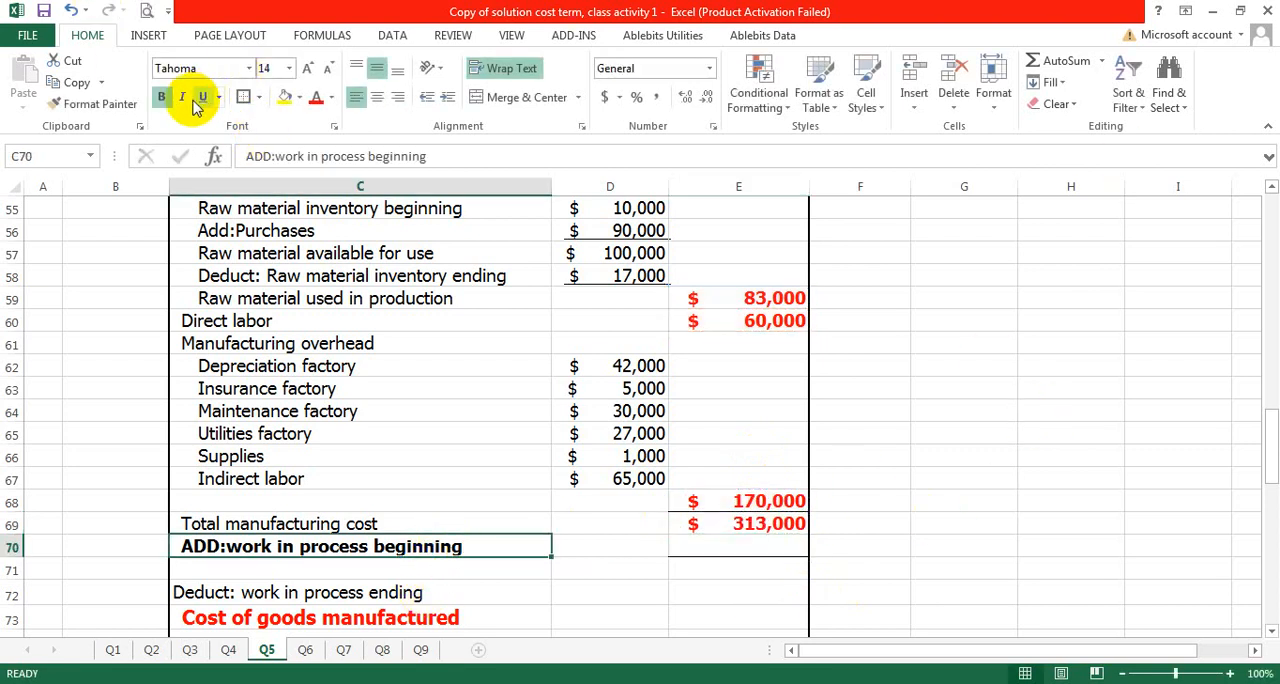
click(161, 96)
click(714, 570)
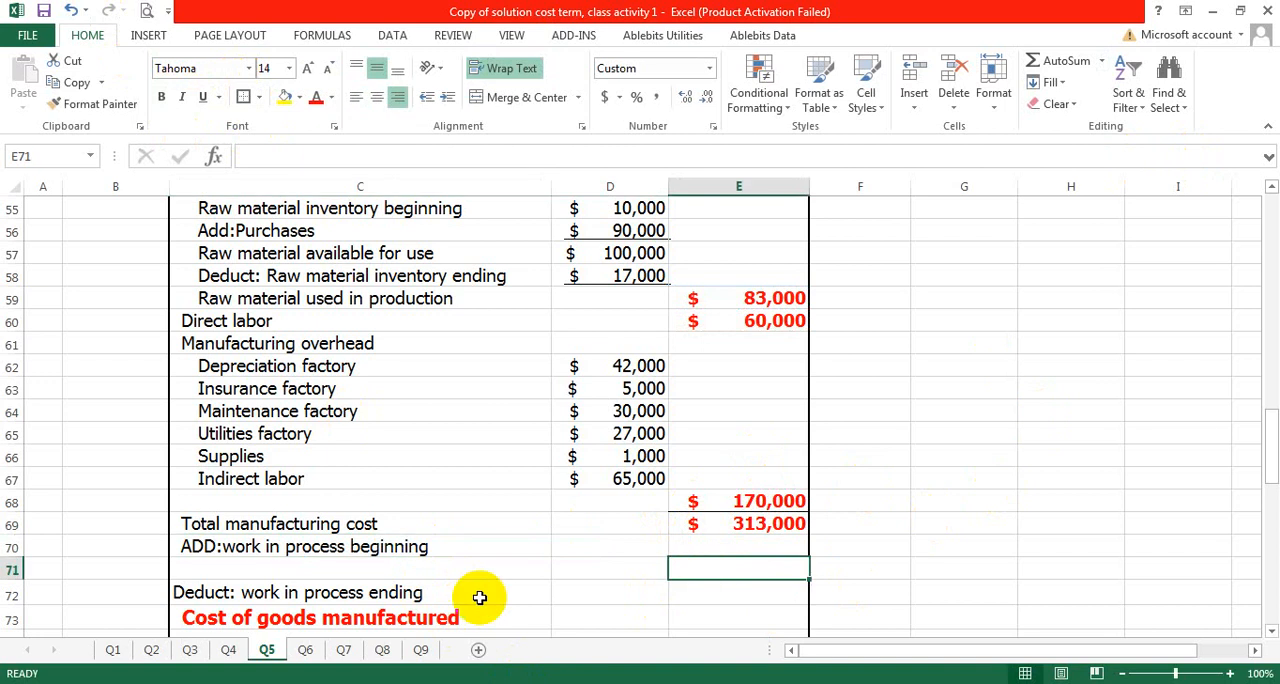
double_click(212, 545)
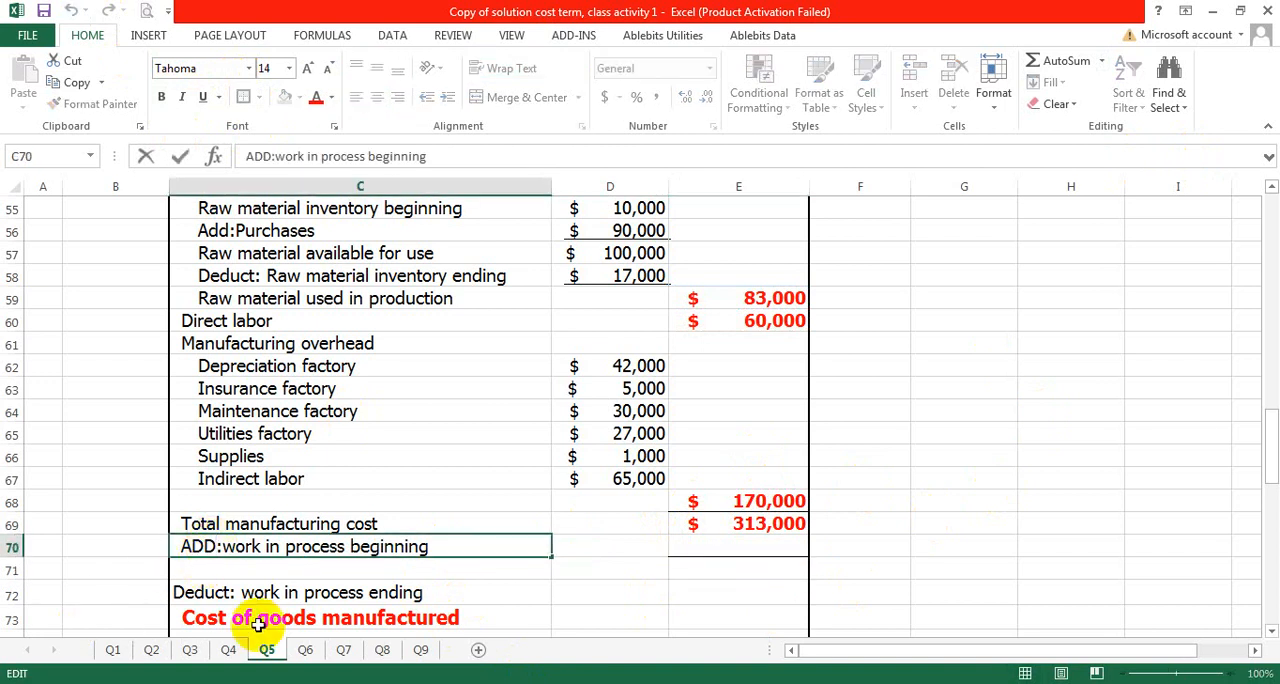
key(BackSpace)
key(BackSpace)
text(dd)
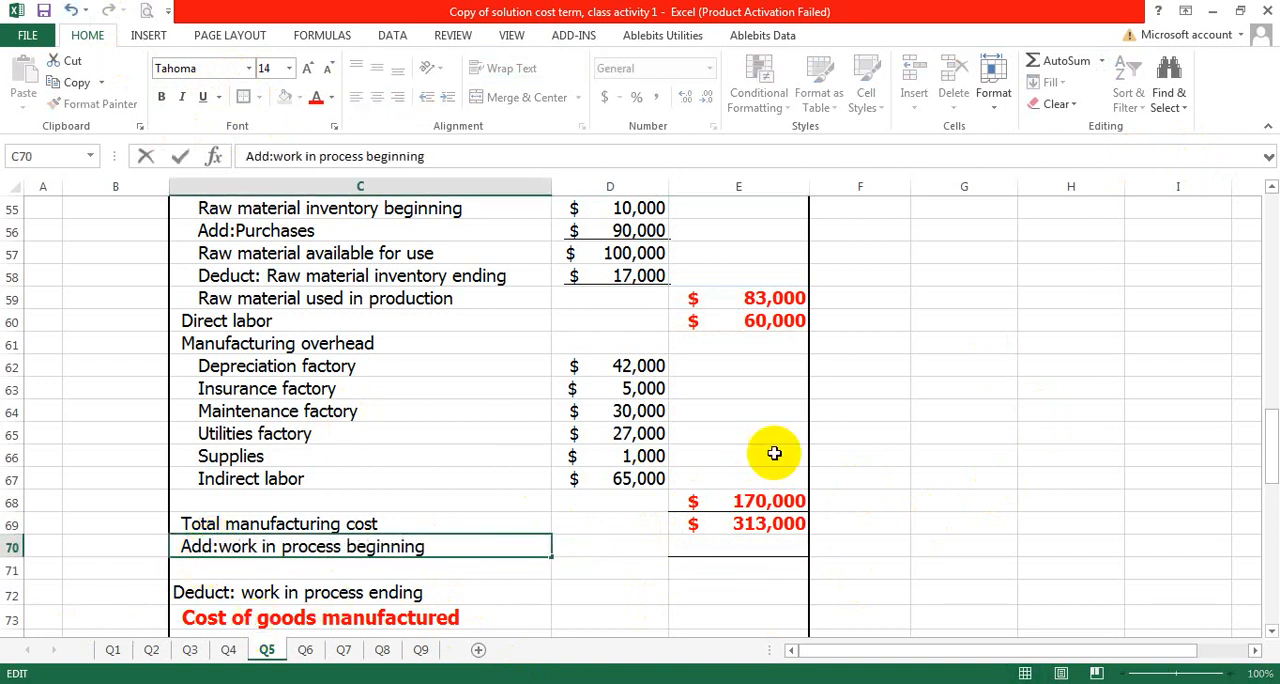
click(1032, 480)
- Look up the beginning work in process inventory in the problem data and enter 7000 in E70
scroll(720, 472, up, 3)
scroll(457, 383, up, 10)
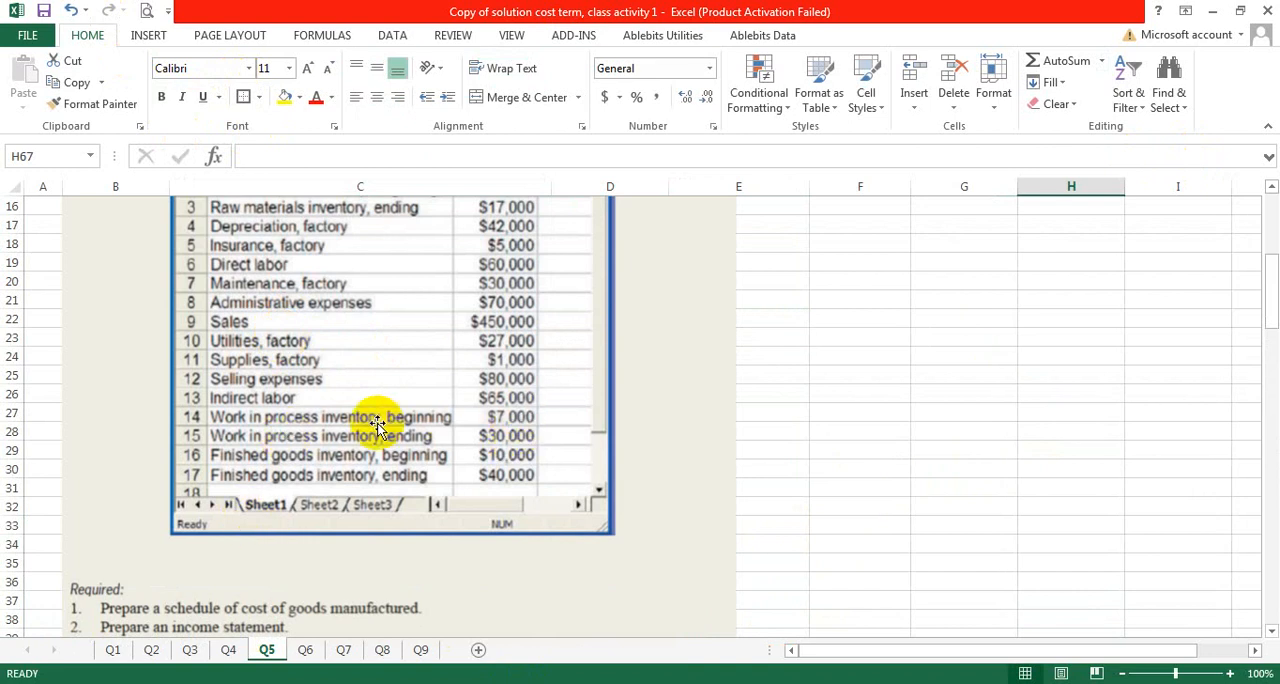
scroll(505, 452, down, 14)
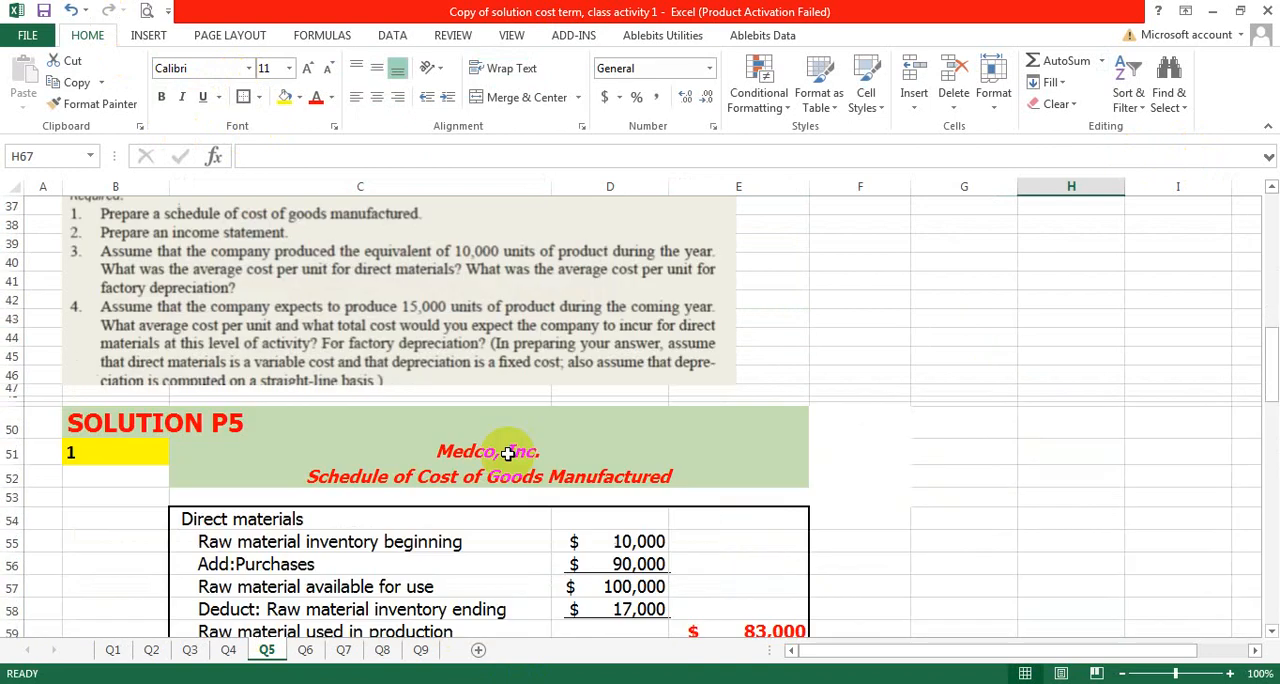
click(748, 478)
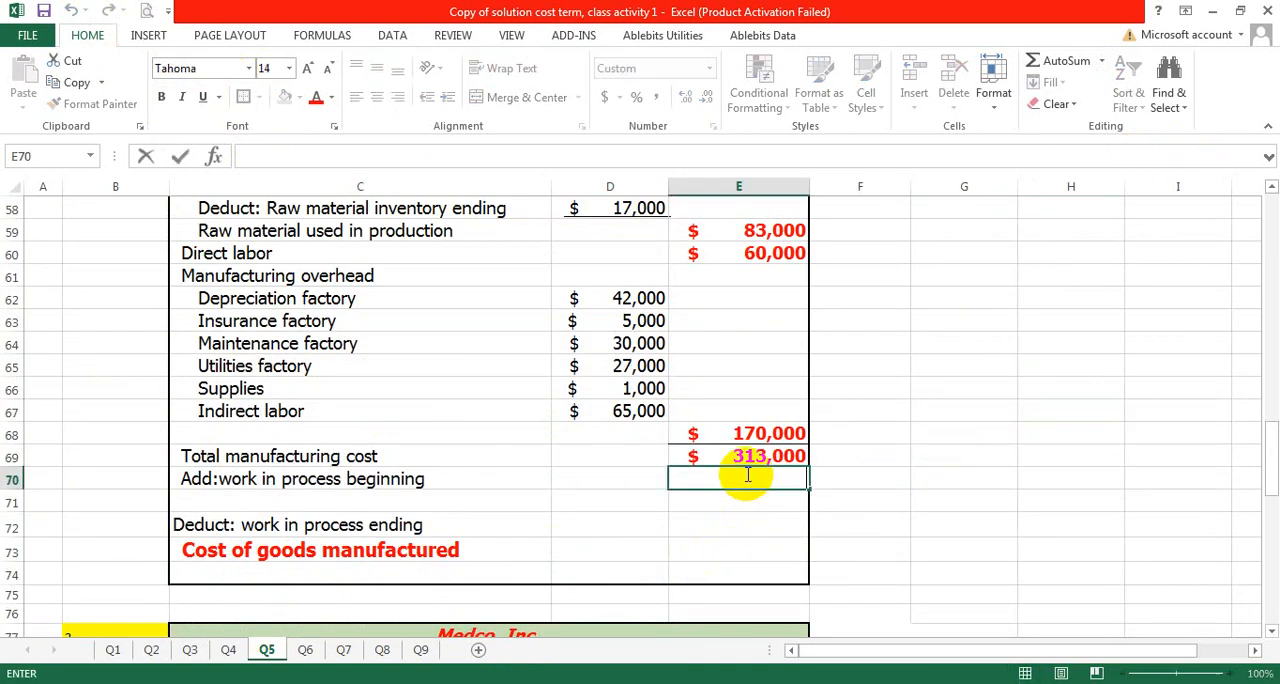
- Look up the ending work in process inventory in the problem data and enter 30000 in E72
click(764, 526)
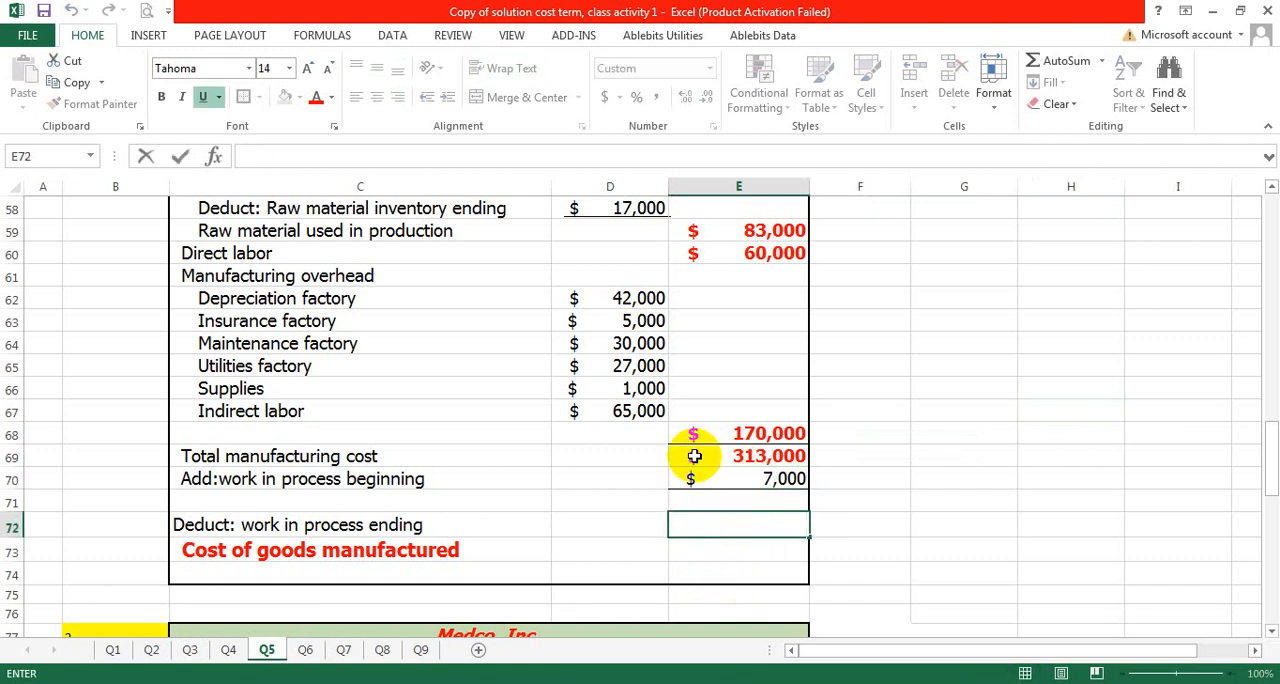
scroll(694, 456, up, 10)
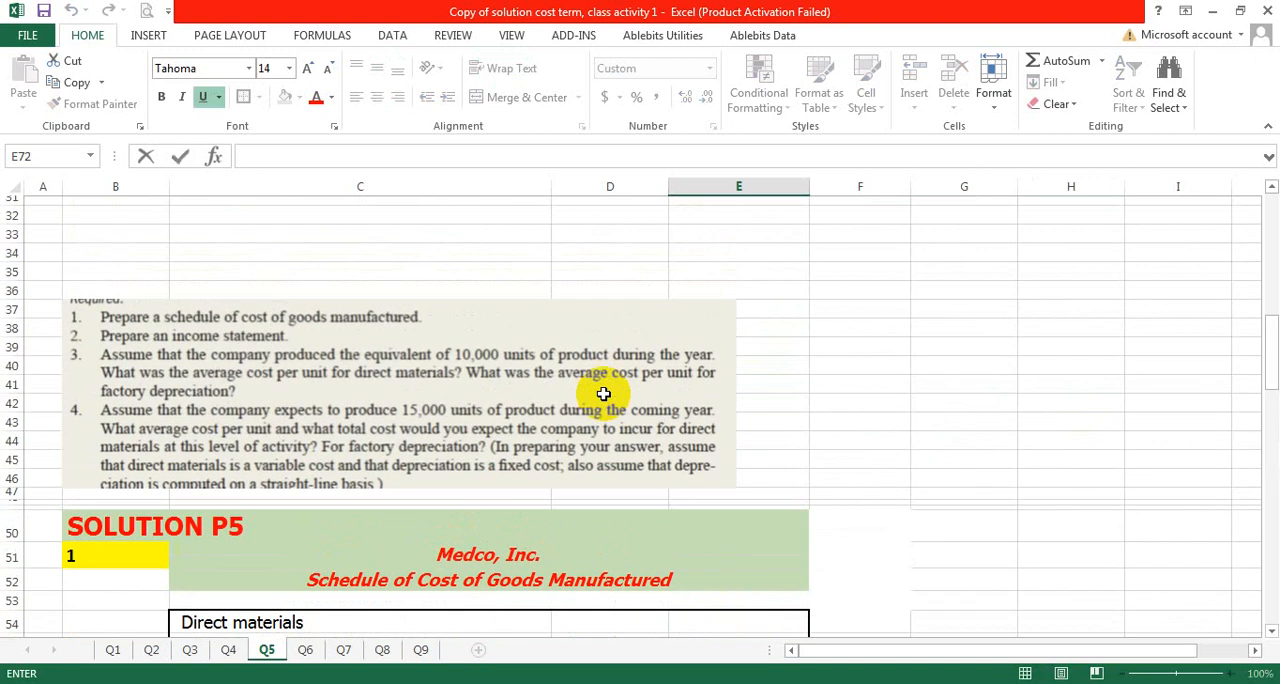
scroll(552, 532, down, 13)
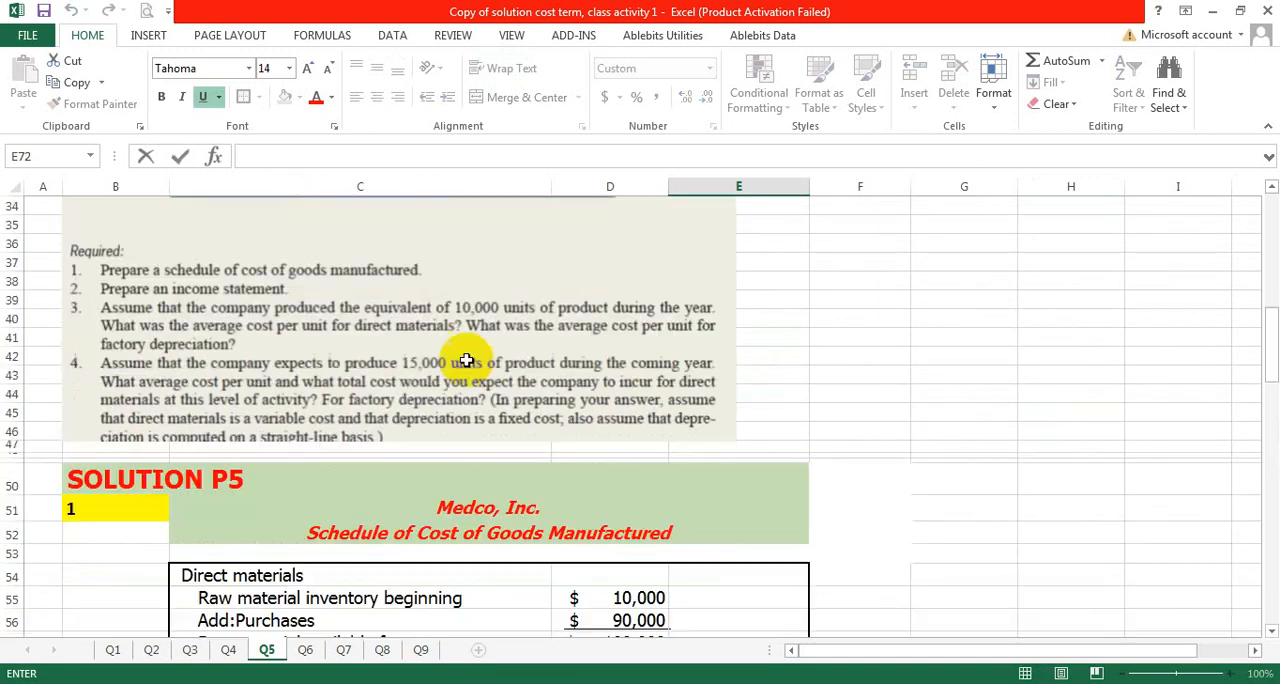
scroll(552, 532, down, 1)
scroll(572, 500, up, 1)
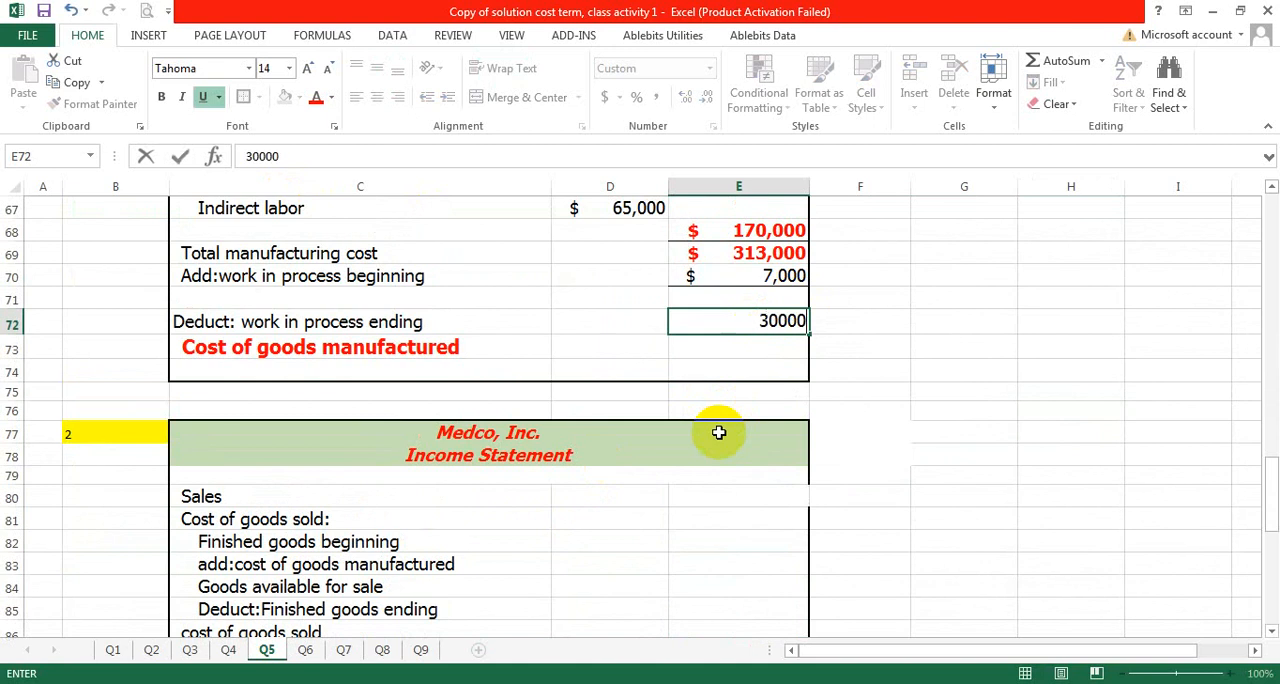
click(822, 332)
- Add the total manufacturing cost and beginning work in process in E71 with the formula =E69+E70
click(716, 299)
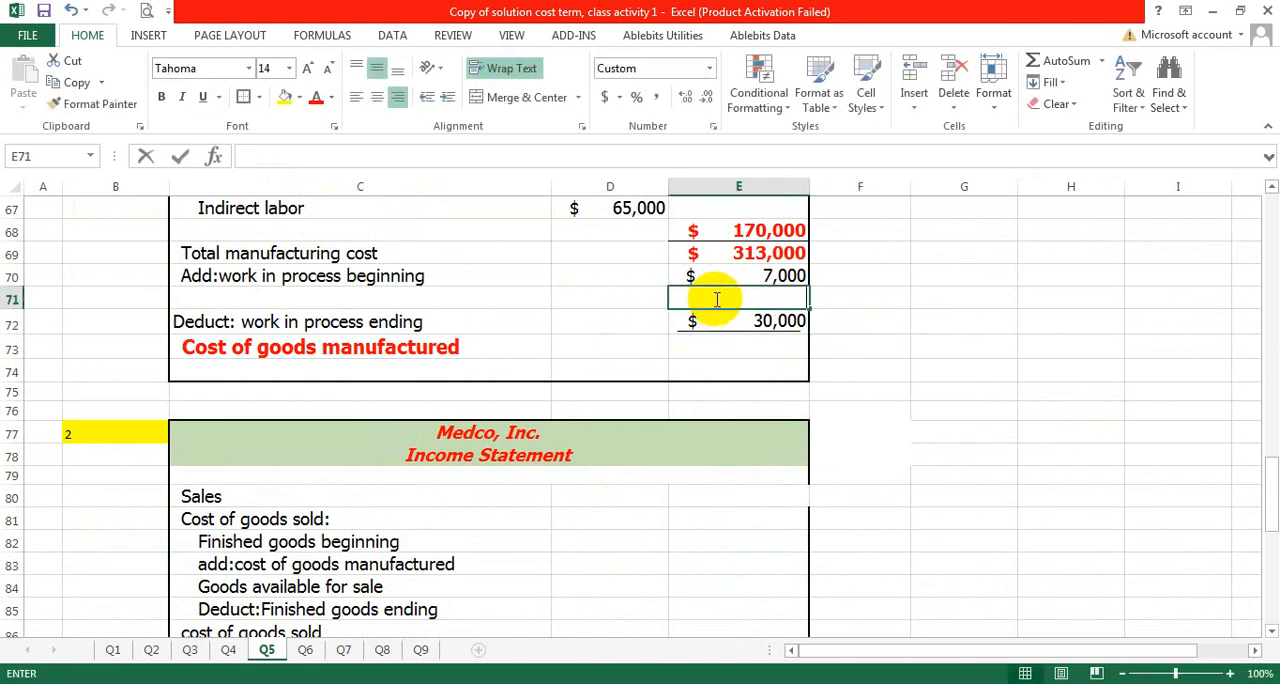
text(=)
click(748, 253)
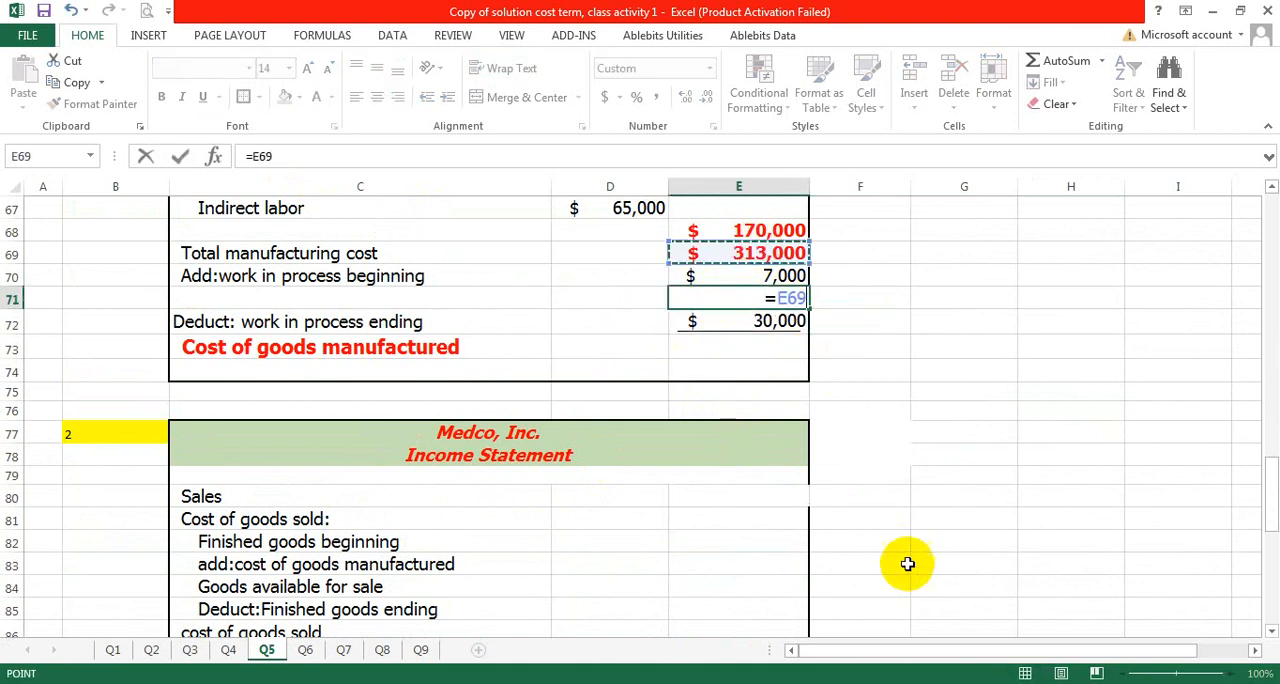
text(+)
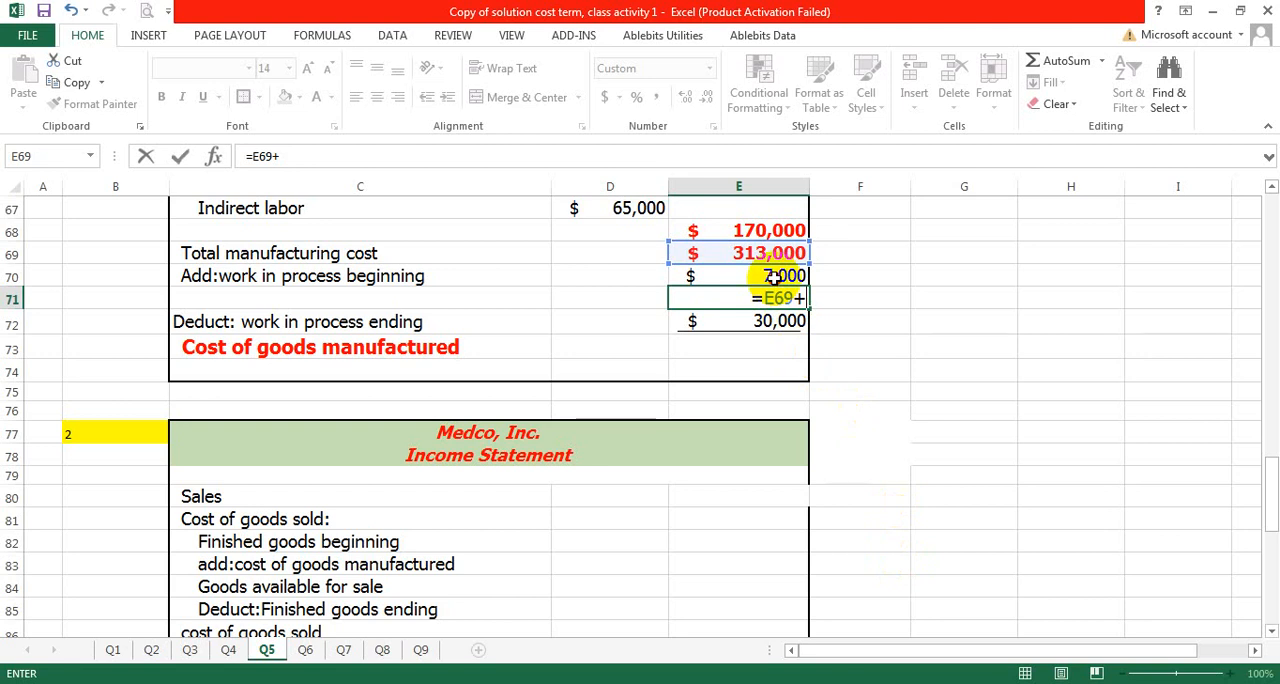
click(700, 276)
key(Return)
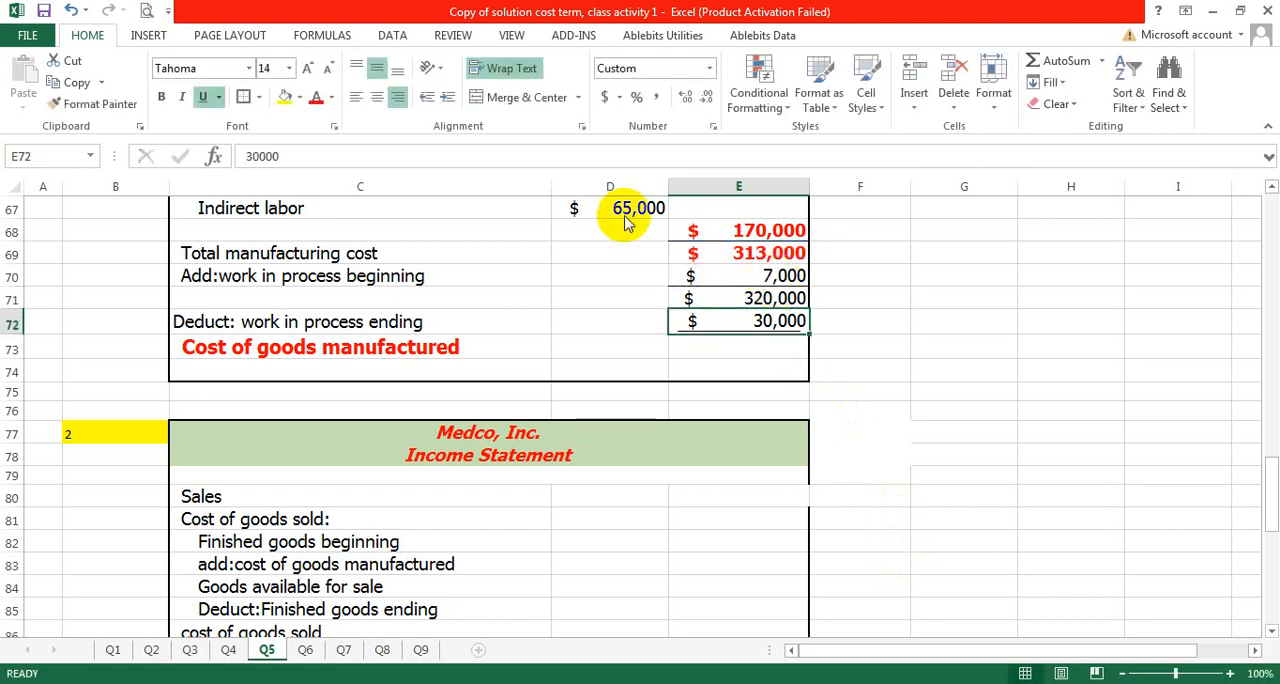
- Calculate the cost of goods manufactured in E73 with the formula =E71-E72
click(746, 358)
text(=)
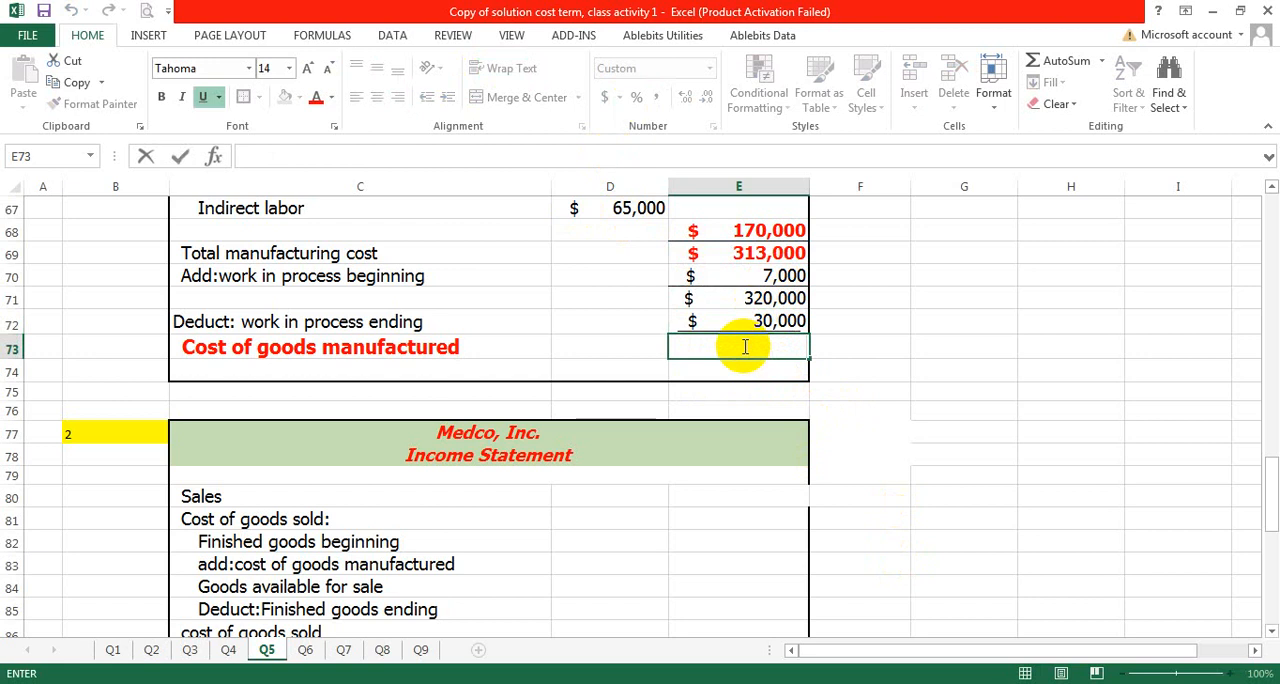
click(762, 298)
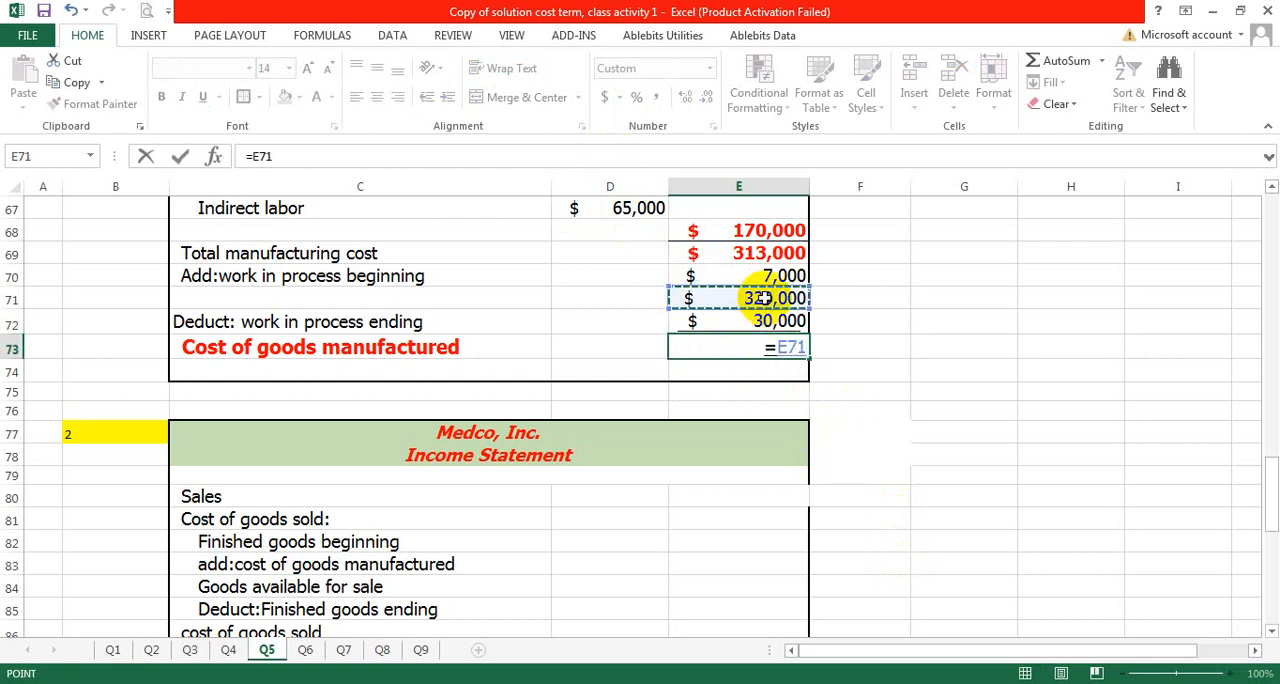
text(-)
click(775, 320)
key(Return)
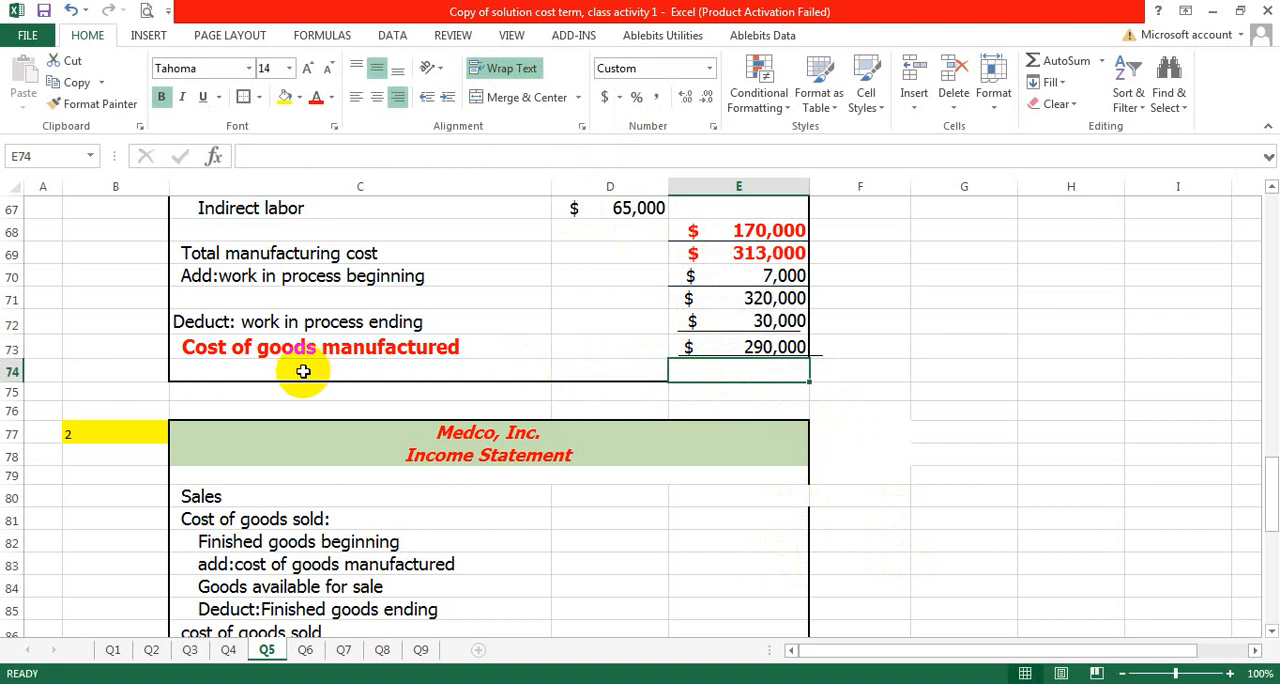
- Review the completed schedule of cost of goods manufactured and the blank income statement for requirement 2
click(972, 368)
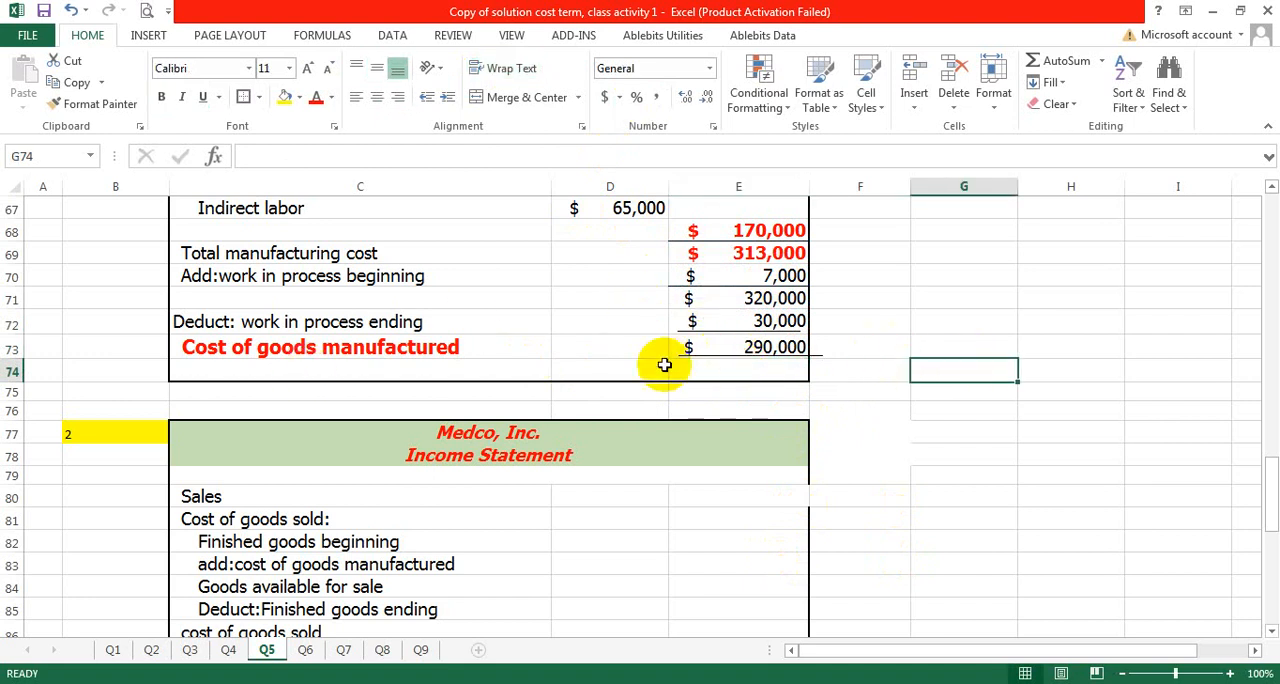
scroll(814, 375, up, 4)
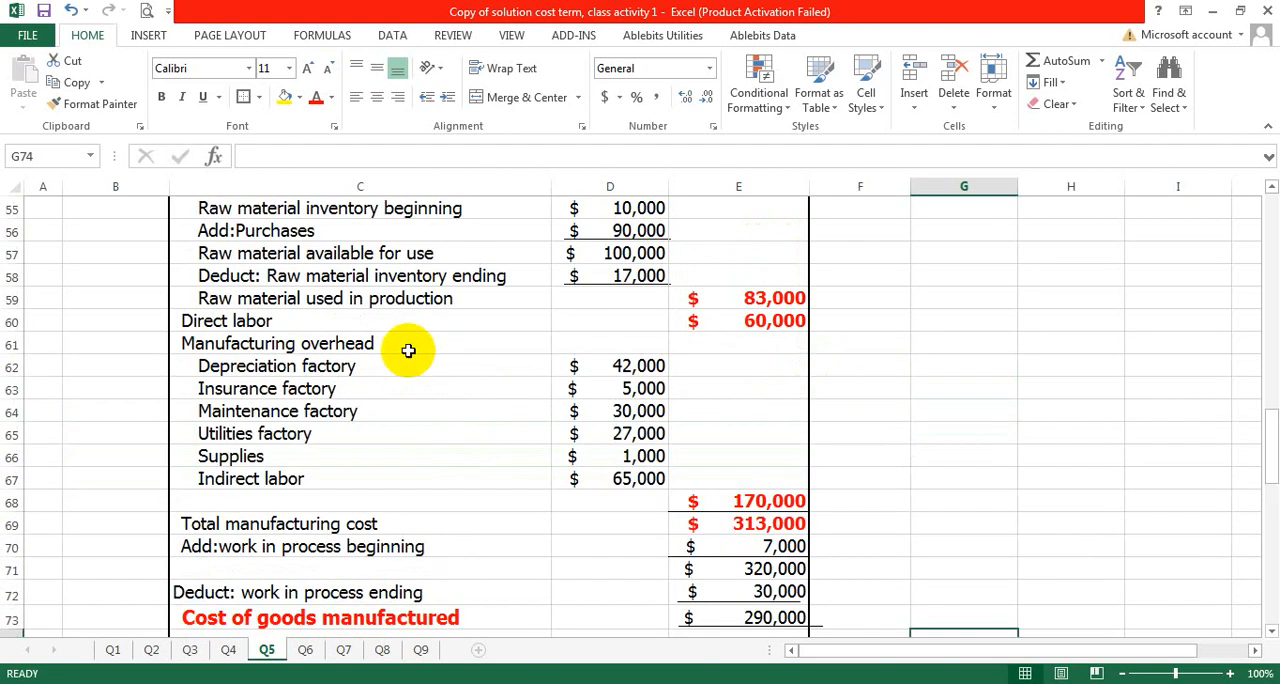
scroll(370, 355, up, 1)
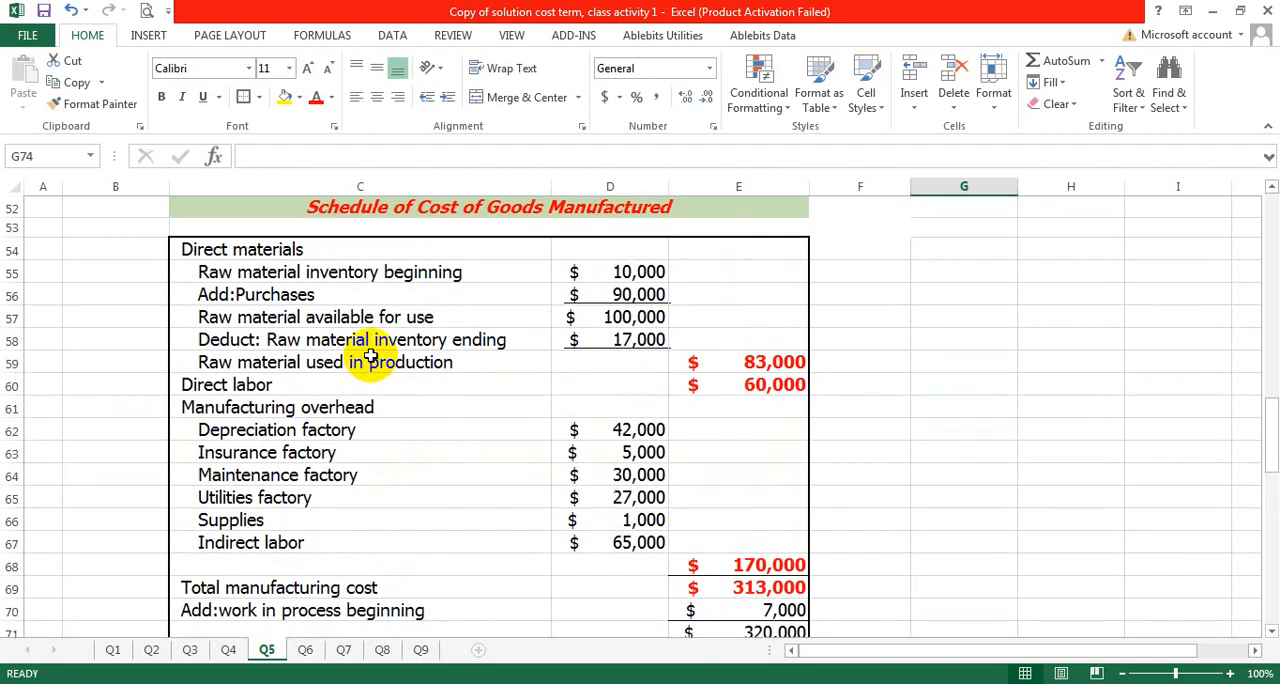
scroll(370, 355, down, 2)
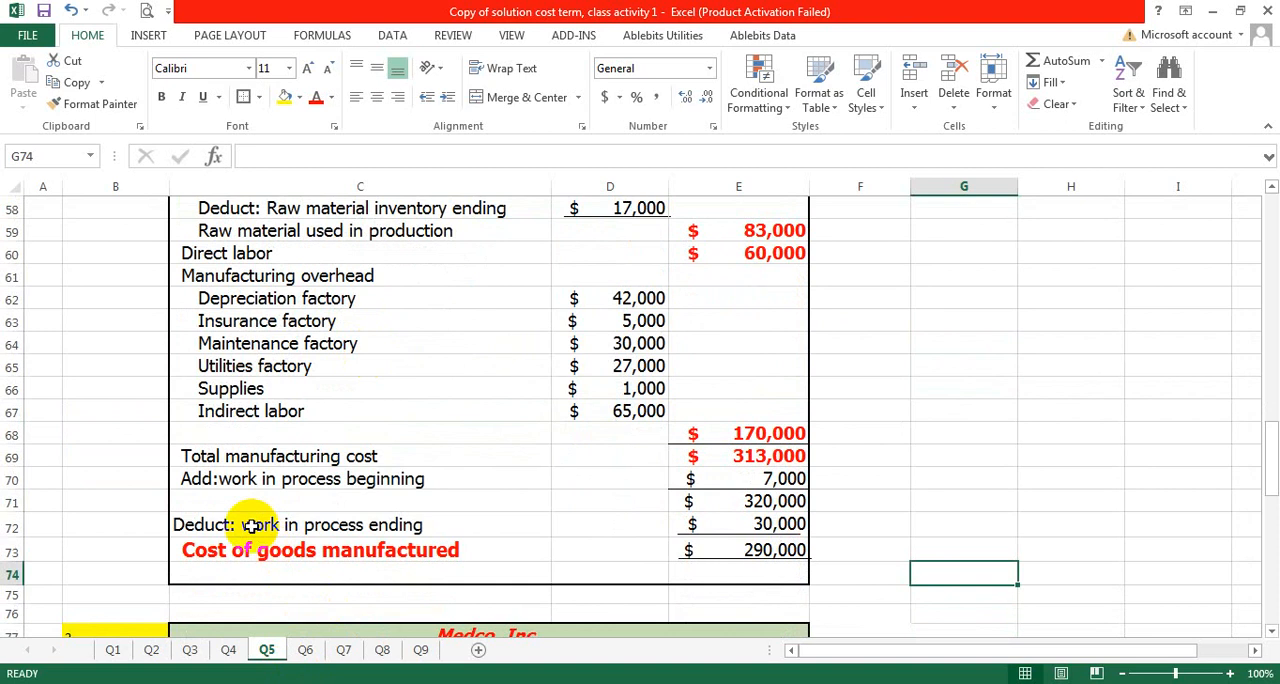
click(737, 549)
click(927, 460)
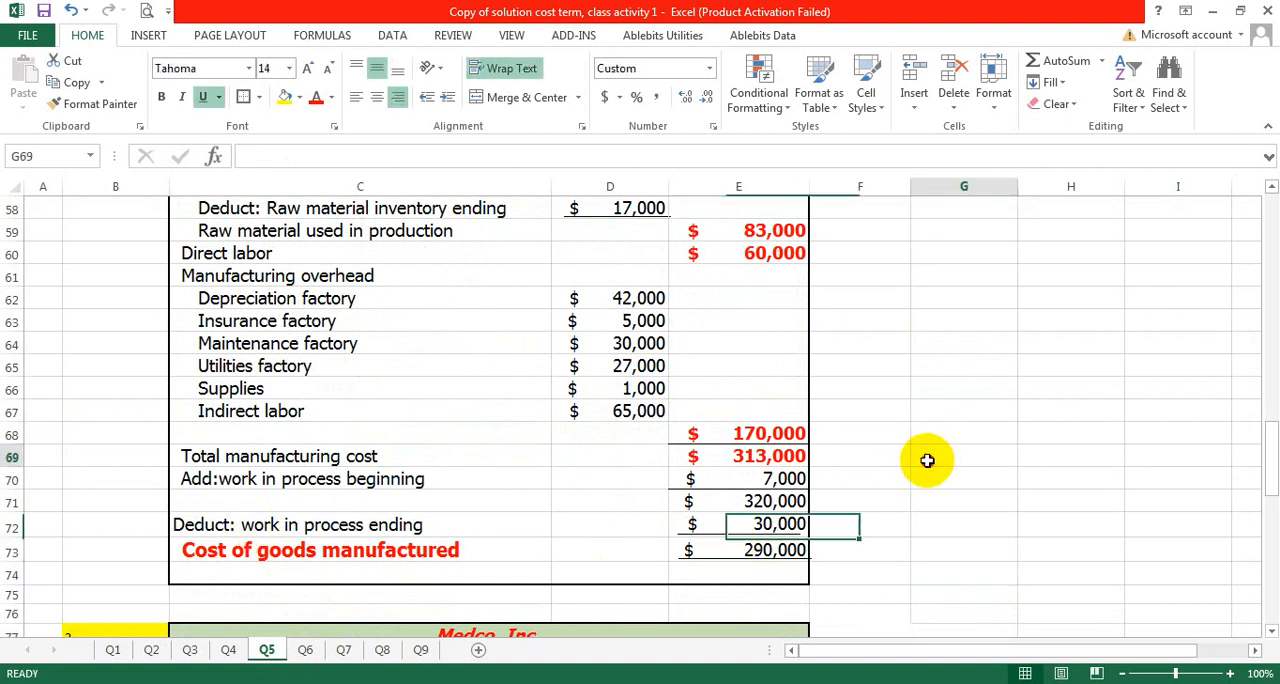
scroll(608, 518, down, 5)
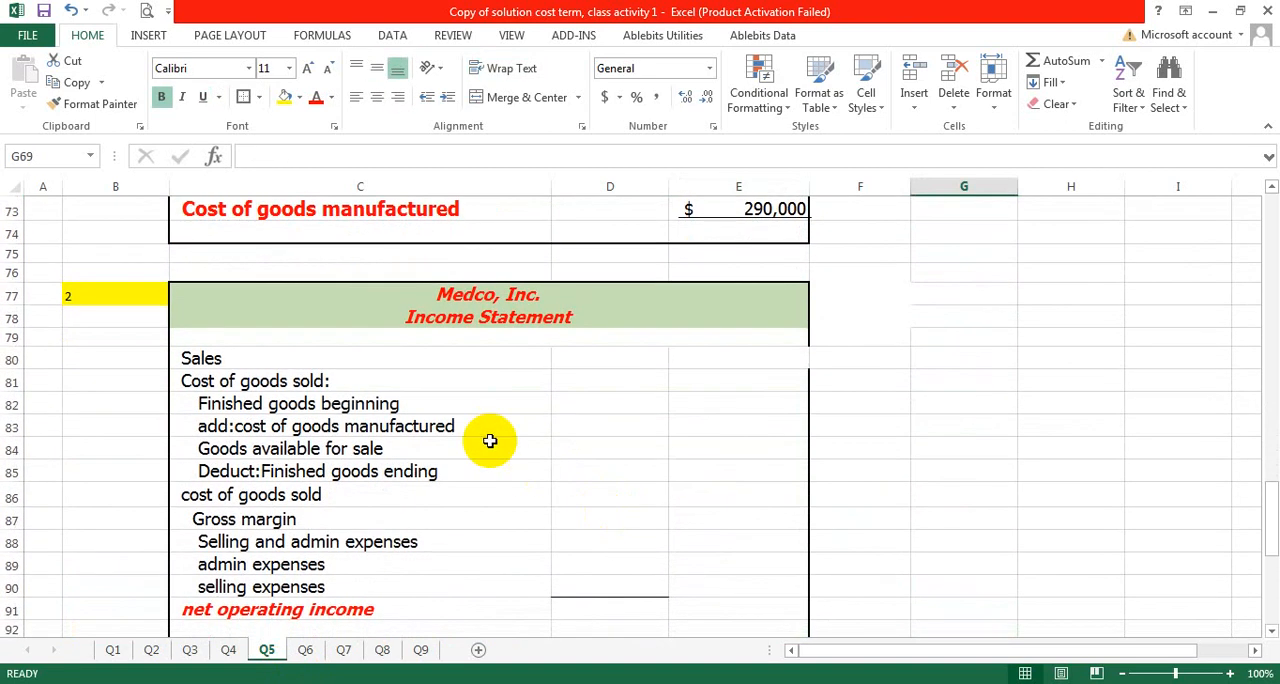
scroll(490, 441, down, 1)
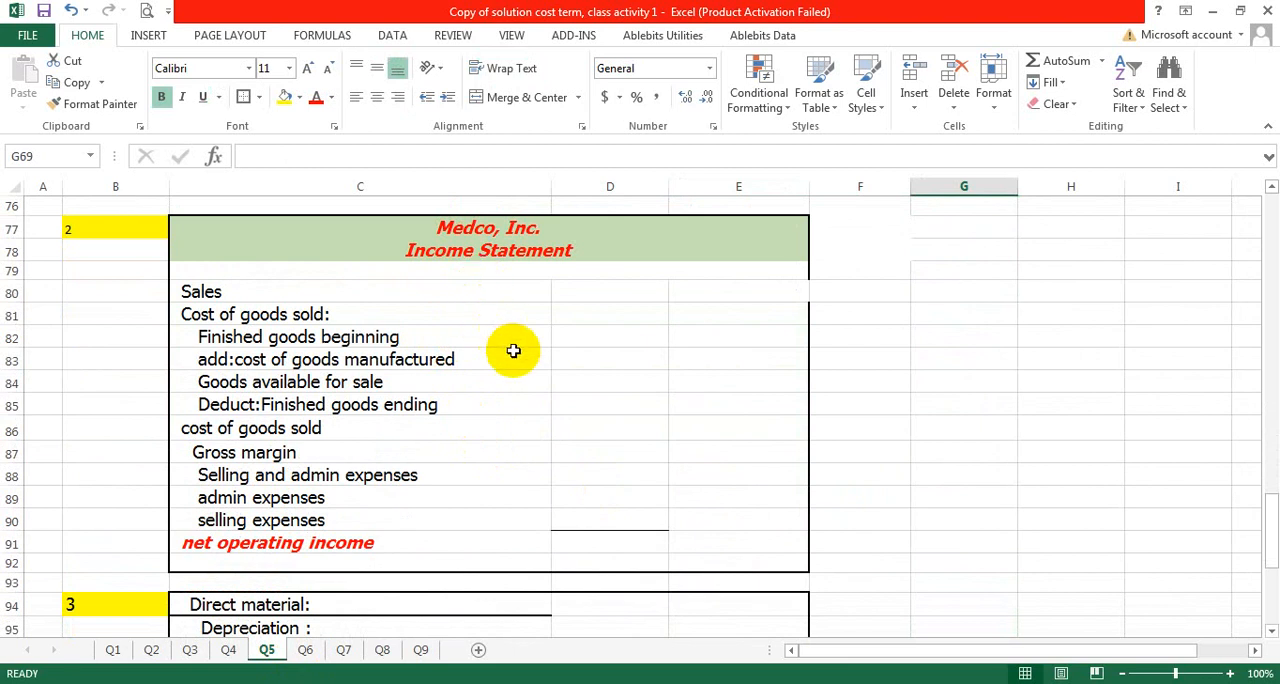
- Look up the sales figure in the problem data and enter 450000 in E80 of the income statement
click(694, 291)
click(648, 291)
click(690, 291)
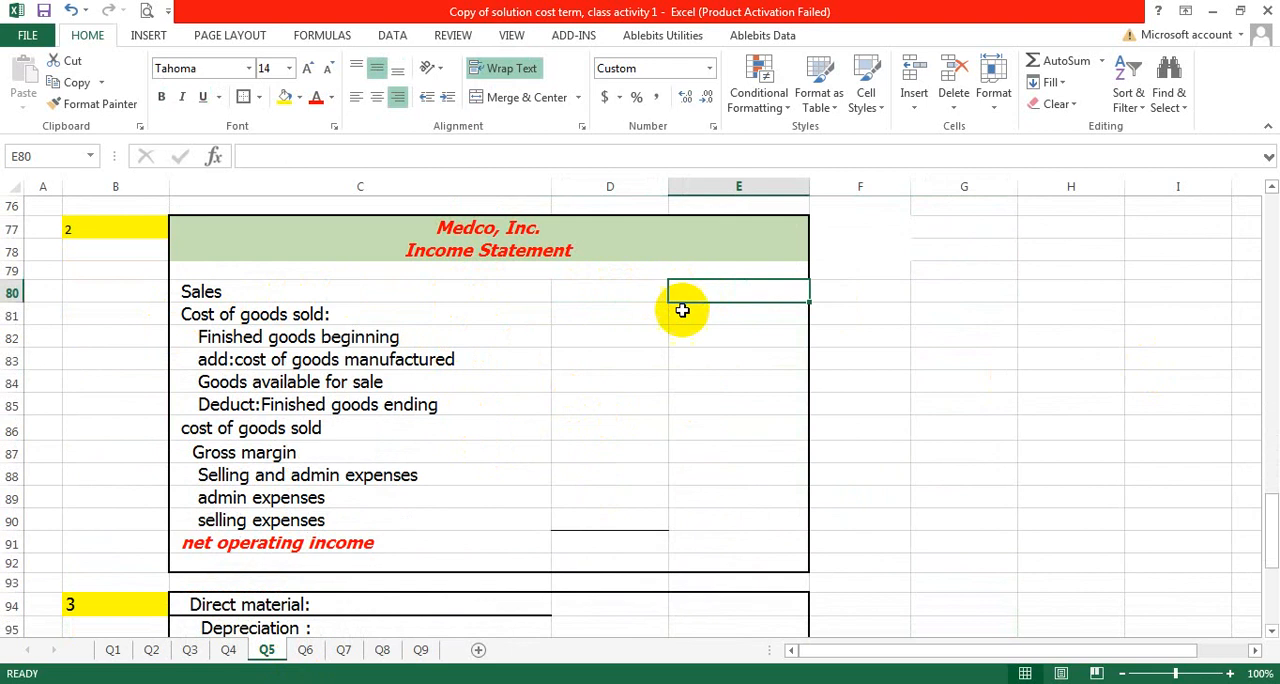
scroll(543, 452, up, 16)
scroll(525, 450, up, 3)
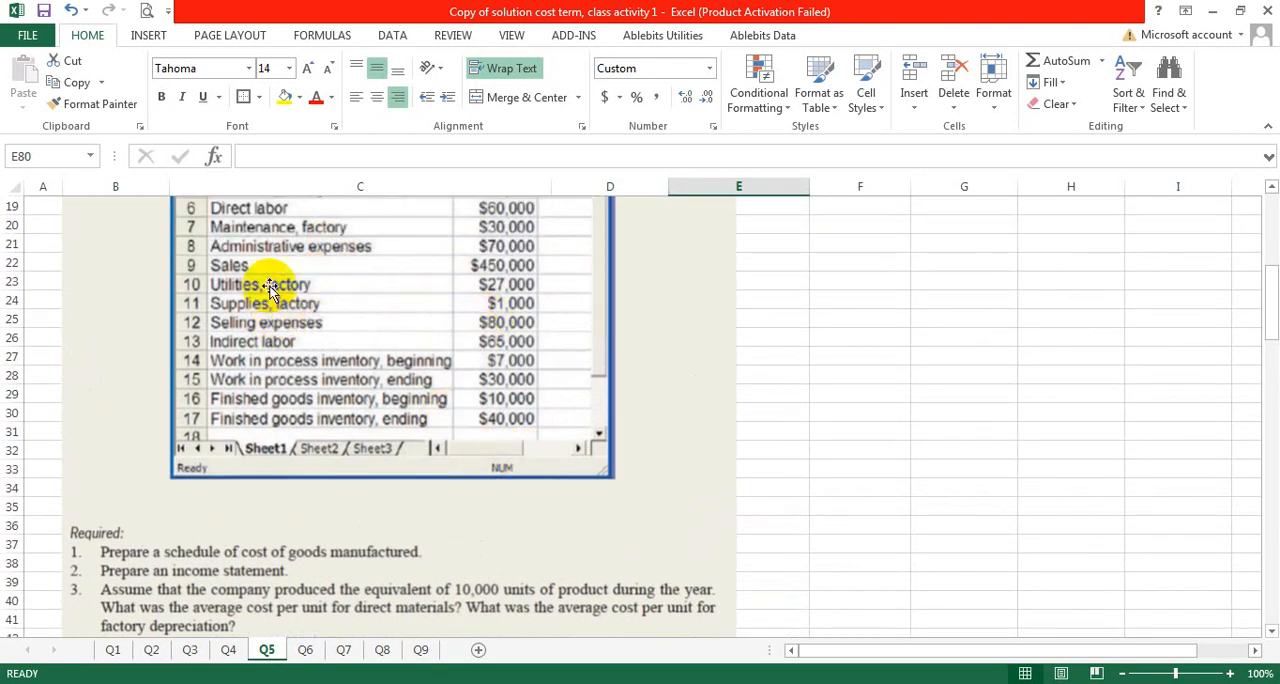
scroll(453, 460, down, 7)
scroll(453, 460, down, 11)
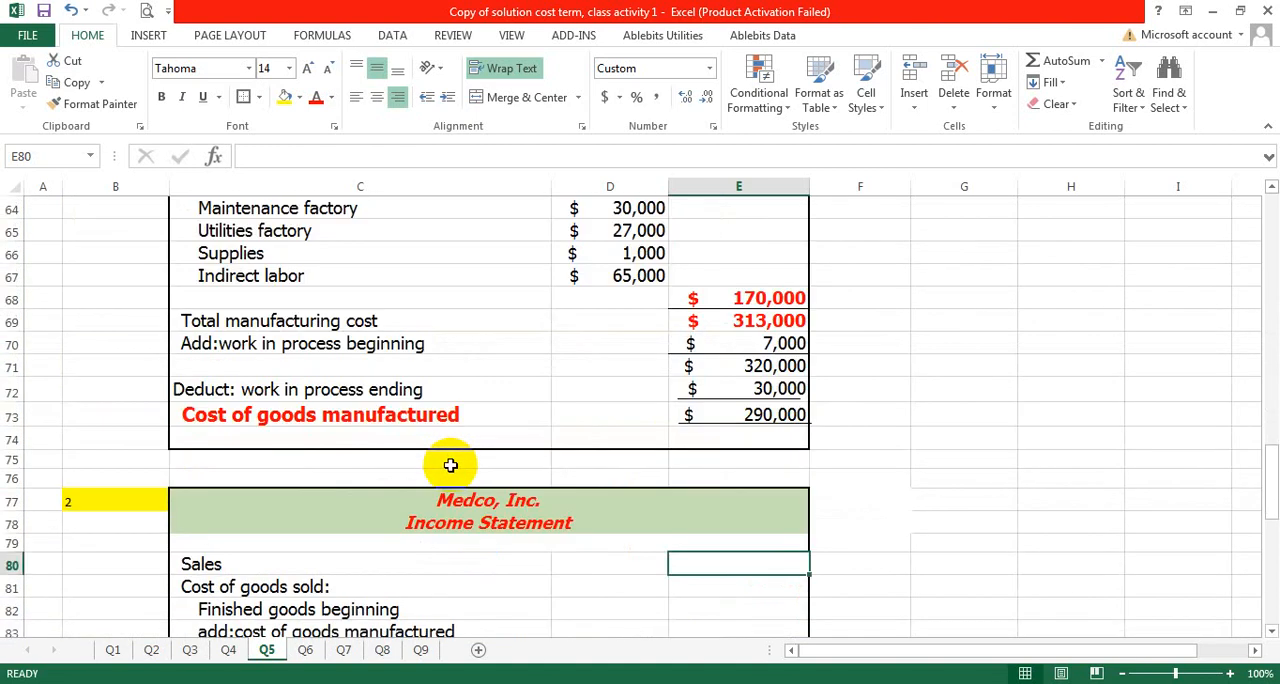
double_click(702, 351)
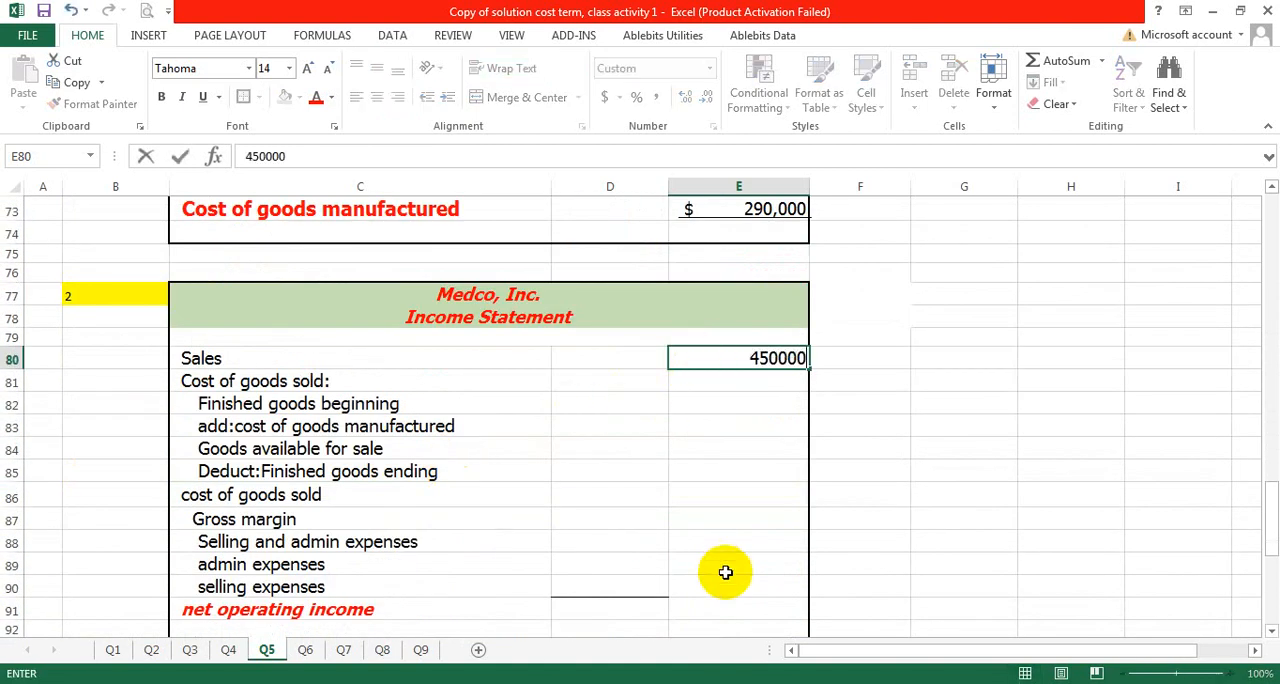
key(Return)
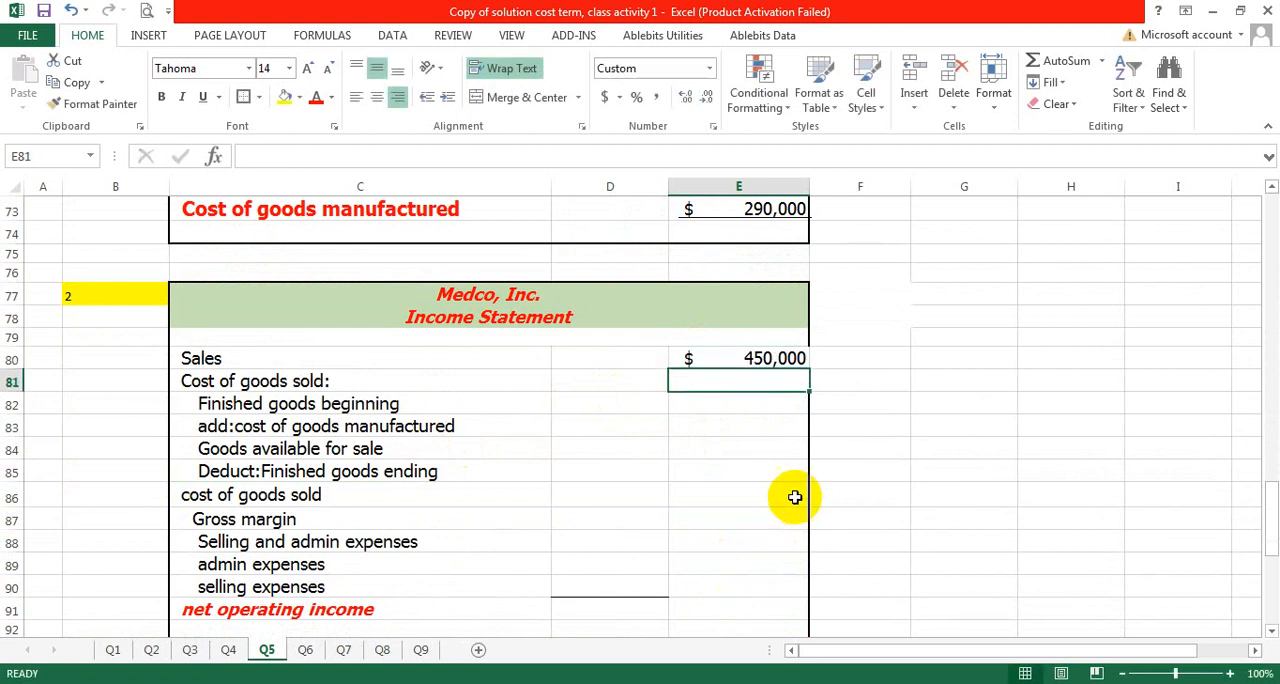
- Look up the beginning finished goods inventory in the problem data and enter 10000 in D82
double_click(620, 402)
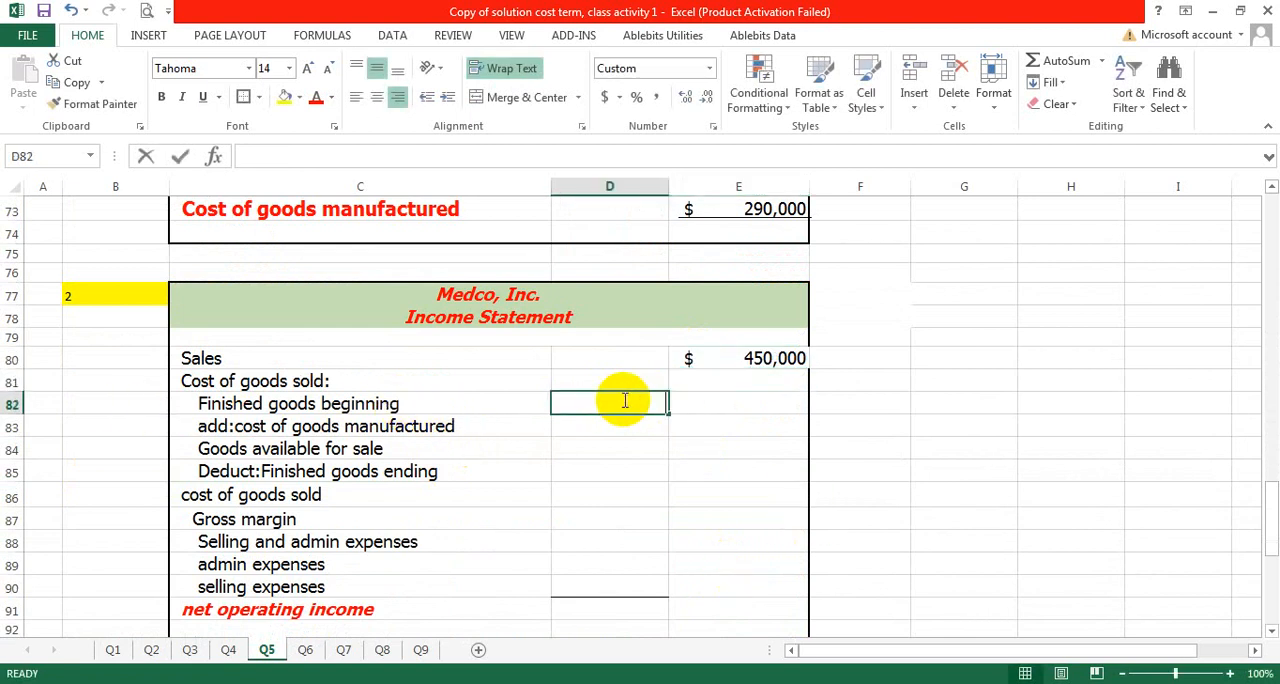
scroll(430, 475, up, 3)
scroll(431, 475, up, 13)
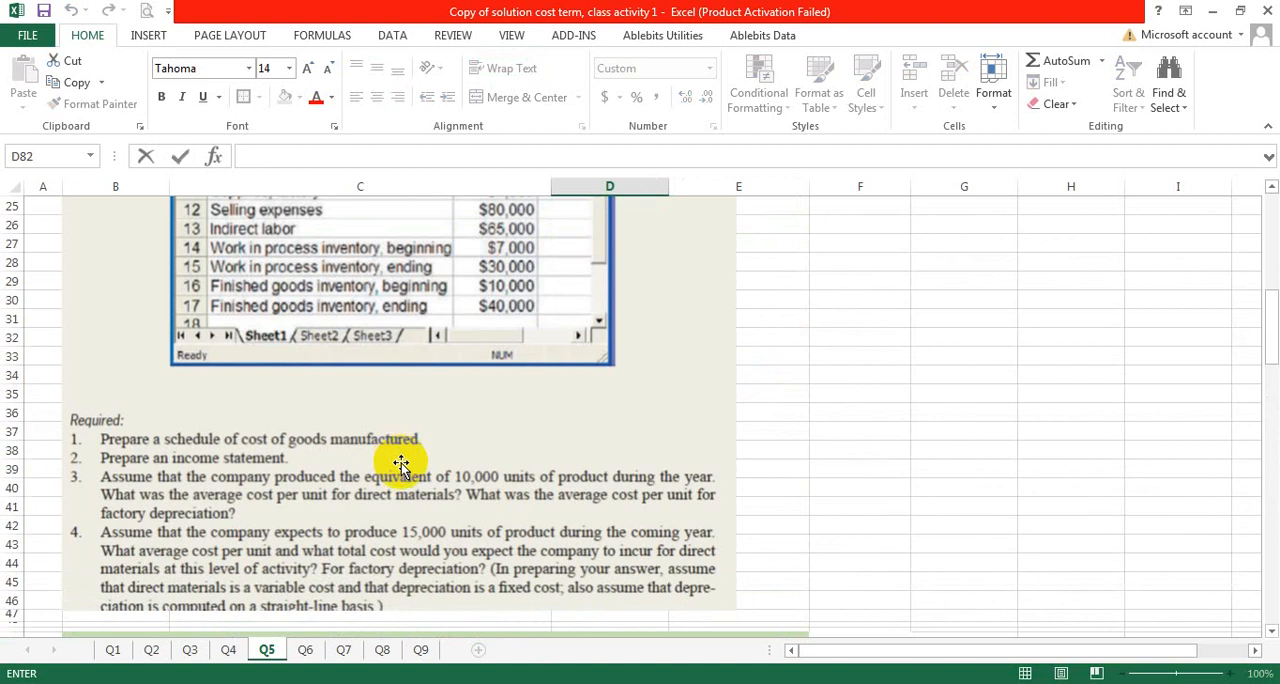
scroll(400, 463, down, 20)
scroll(411, 457, up, 4)
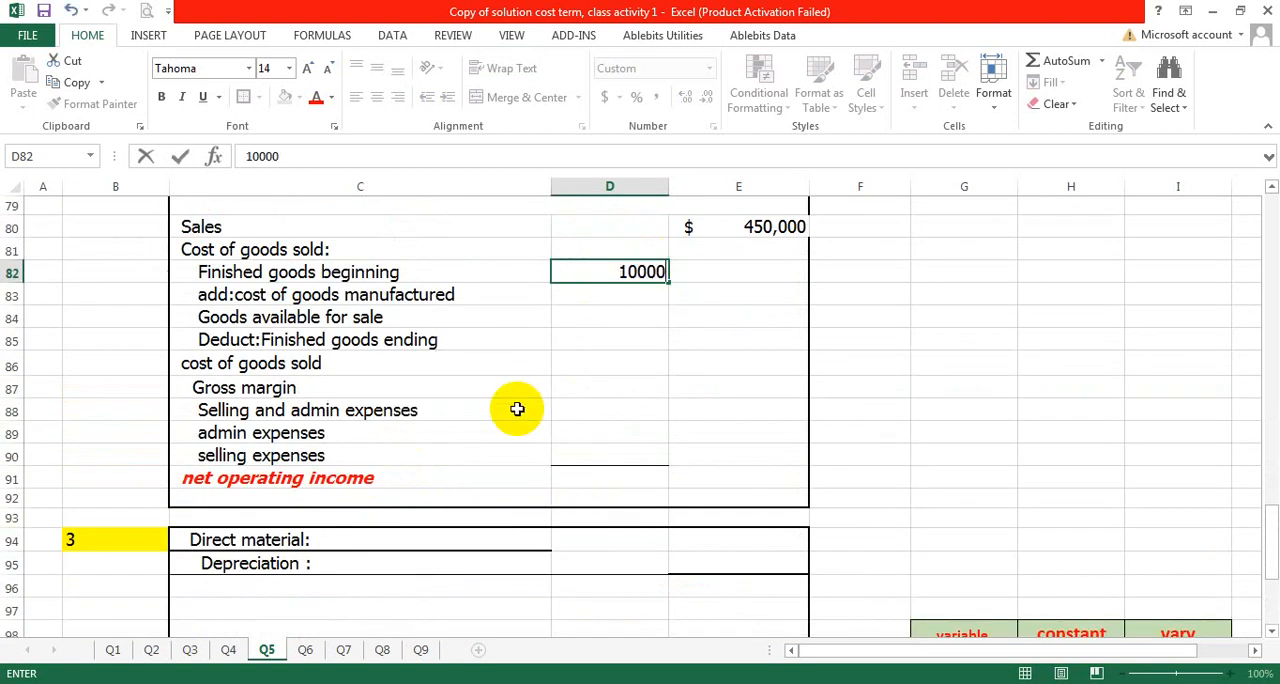
- Enter 290000 as the cost of goods manufactured in D83 of the income statement
click(589, 298)
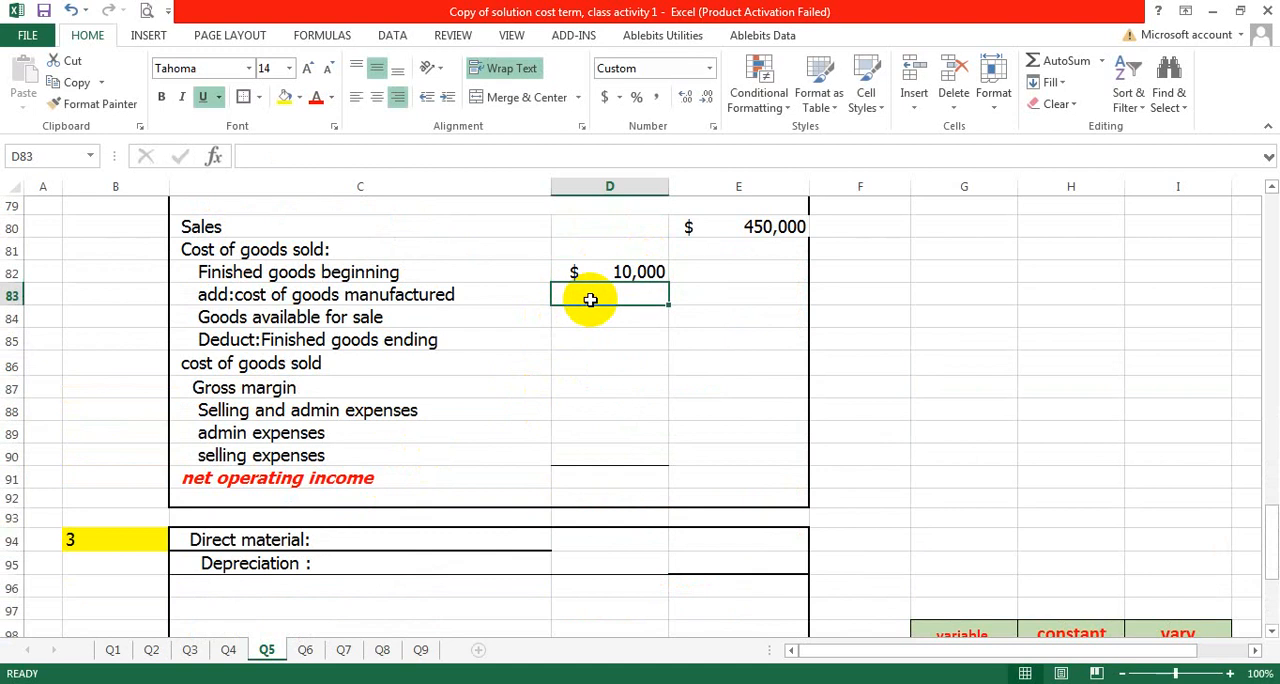
text(290000)
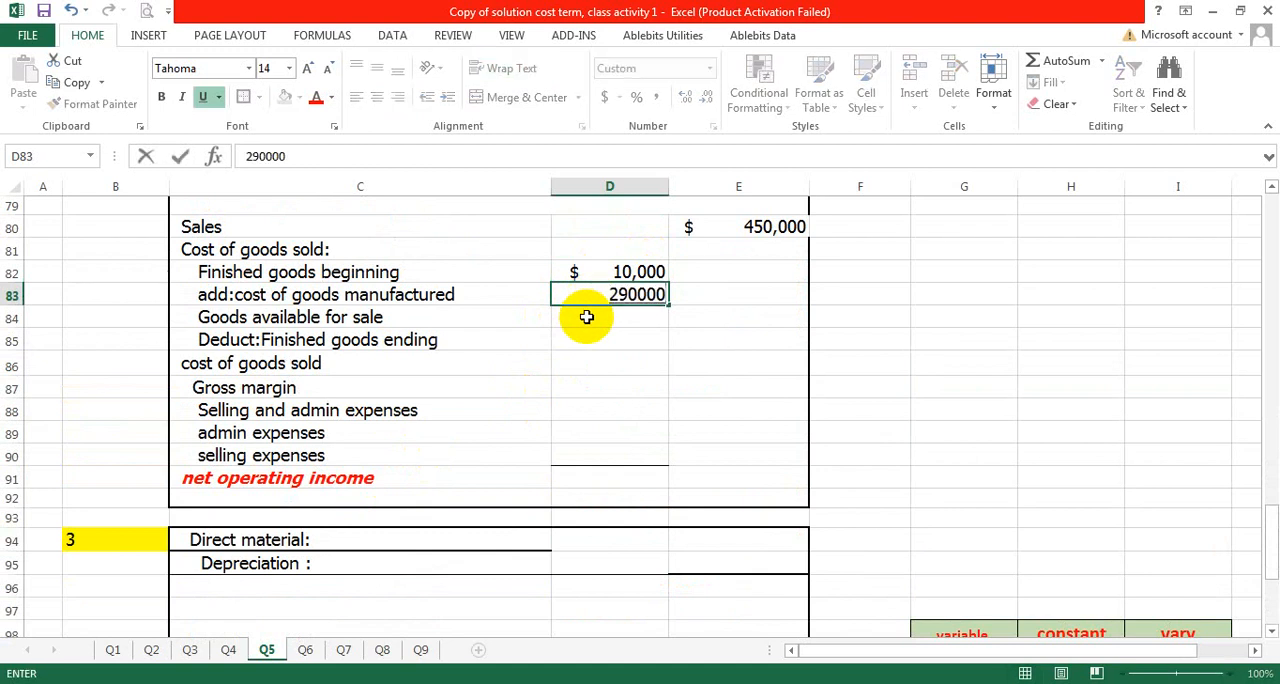
click(608, 360)
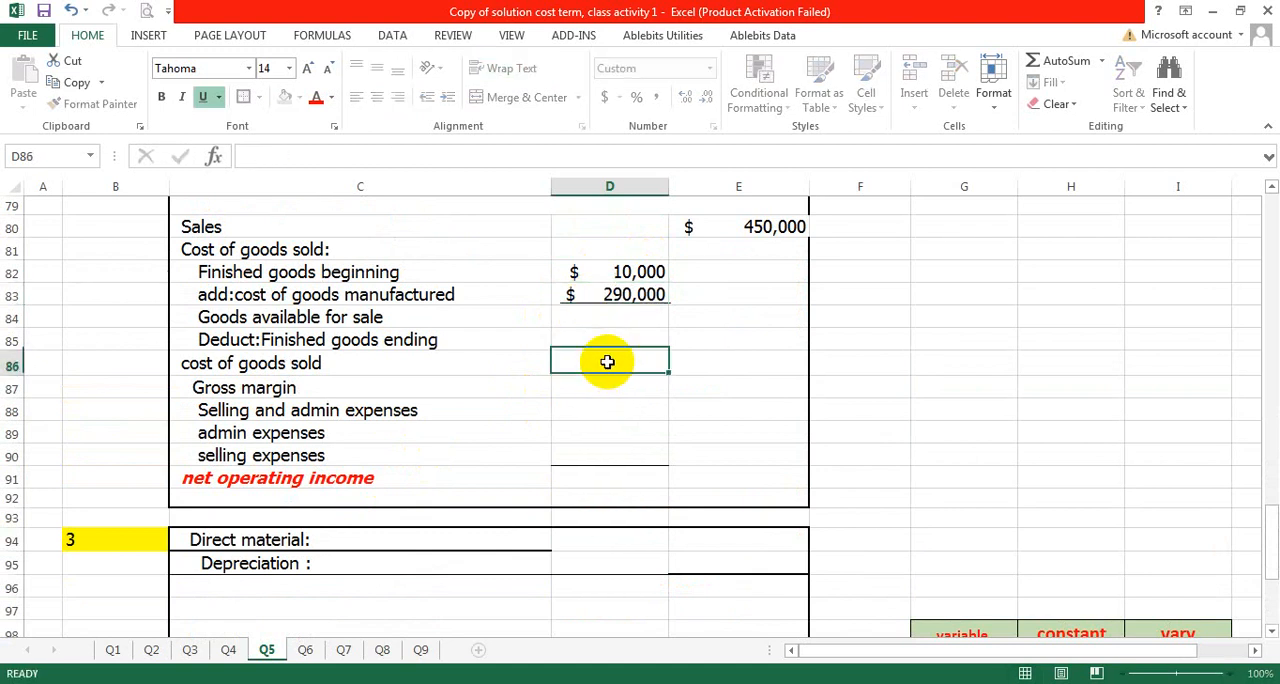
- Calculate the goods available for sale in D84 with the formula =D82+D83
click(610, 321)
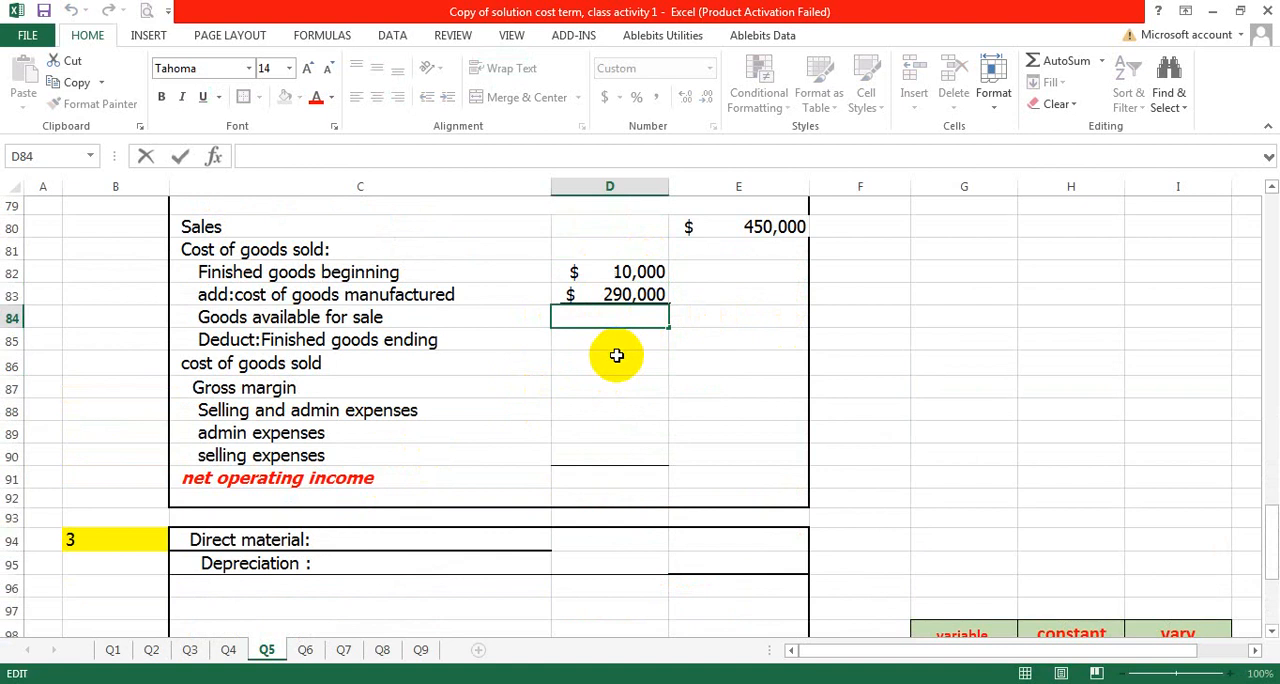
text(=)
click(591, 272)
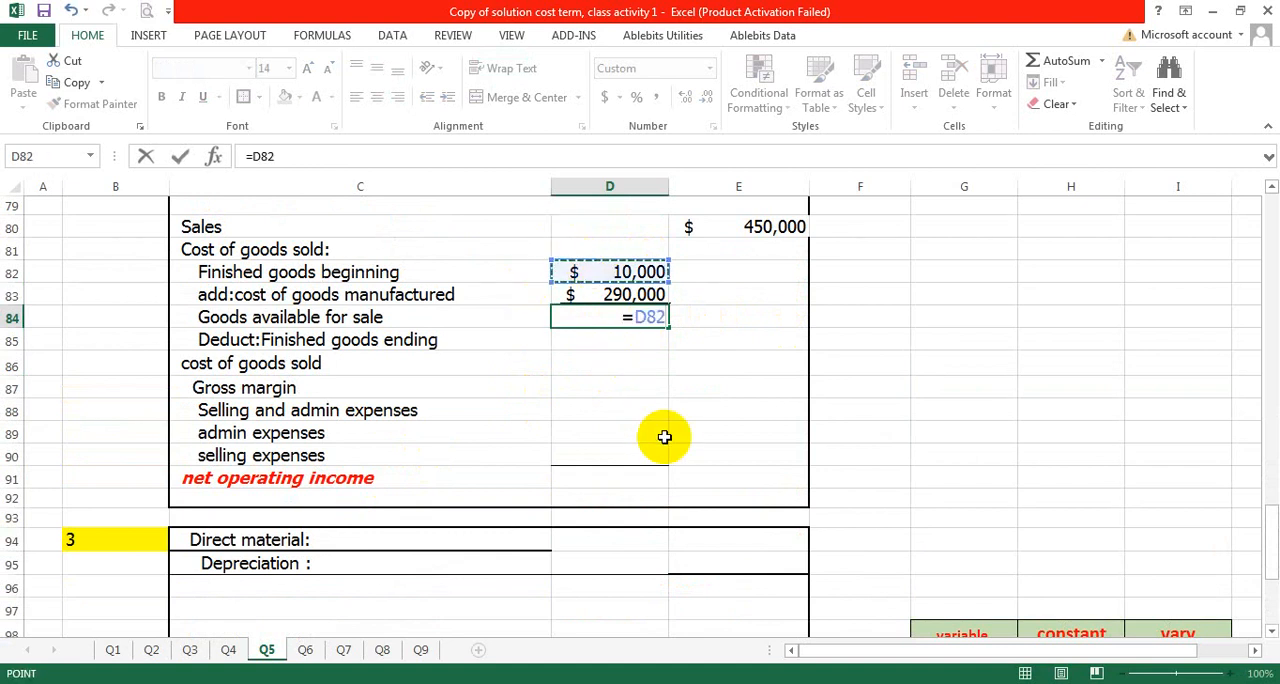
text(+)
click(597, 292)
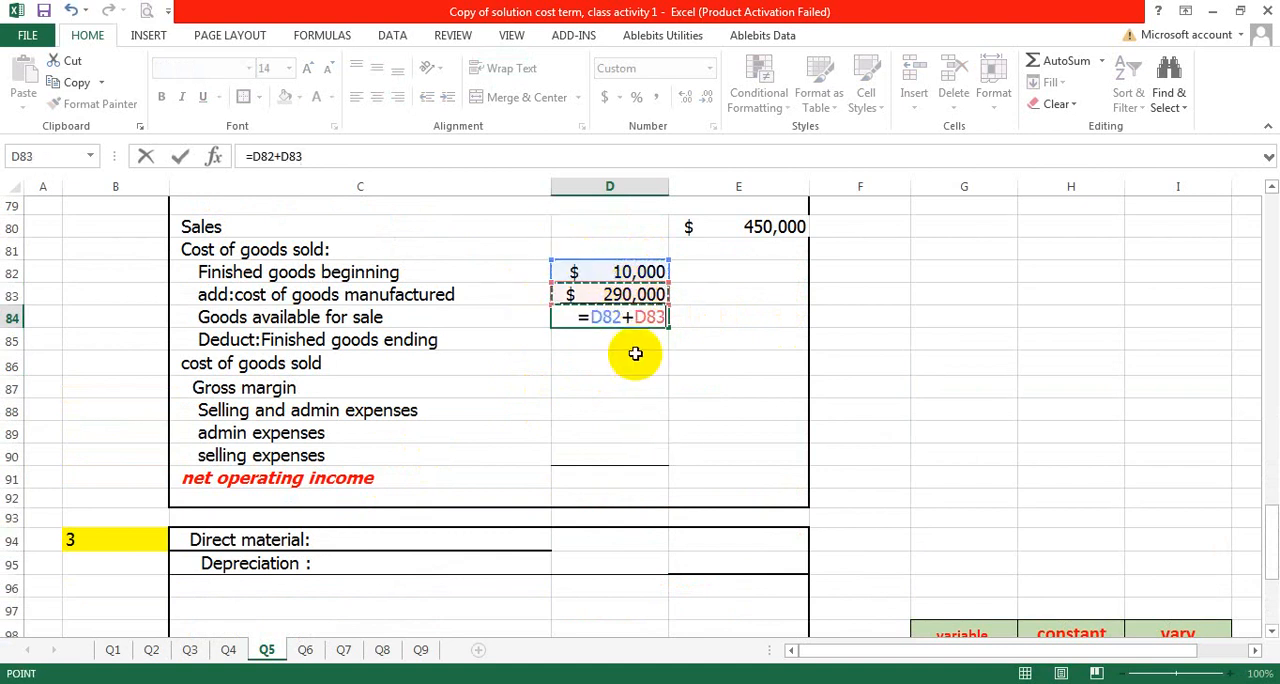
key(Return)
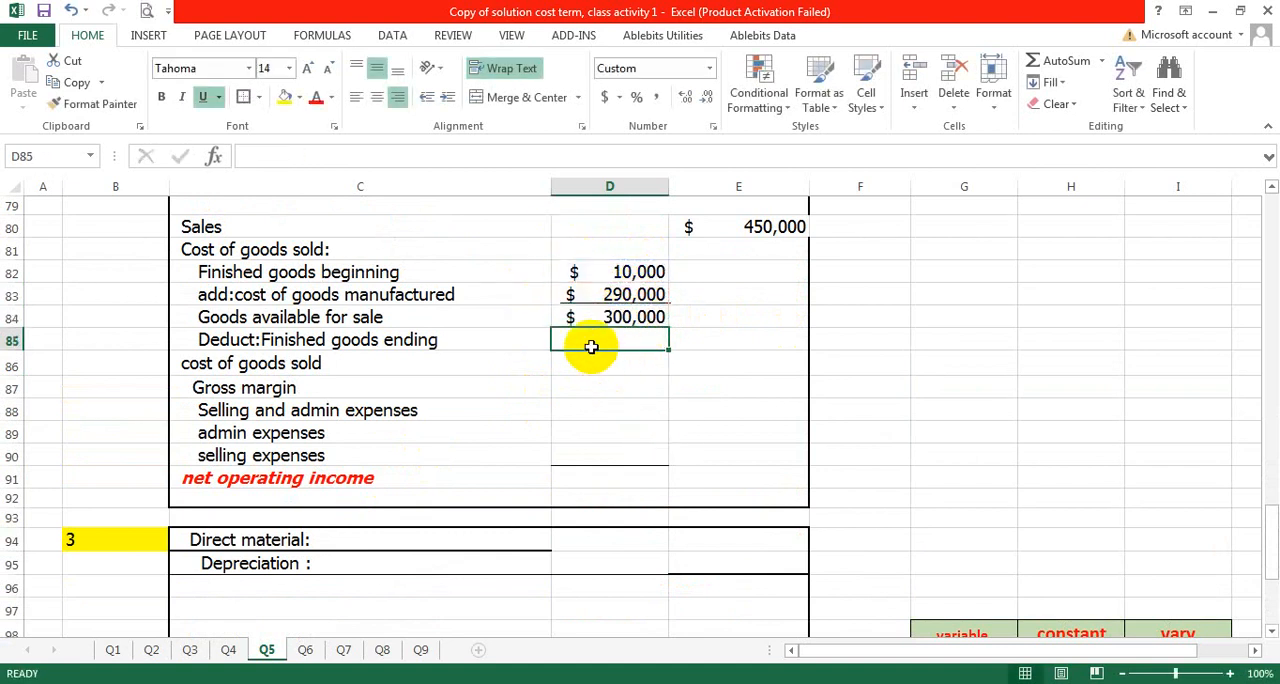
- Enter 40000 as the ending finished goods inventory in D85
double_click(595, 340)
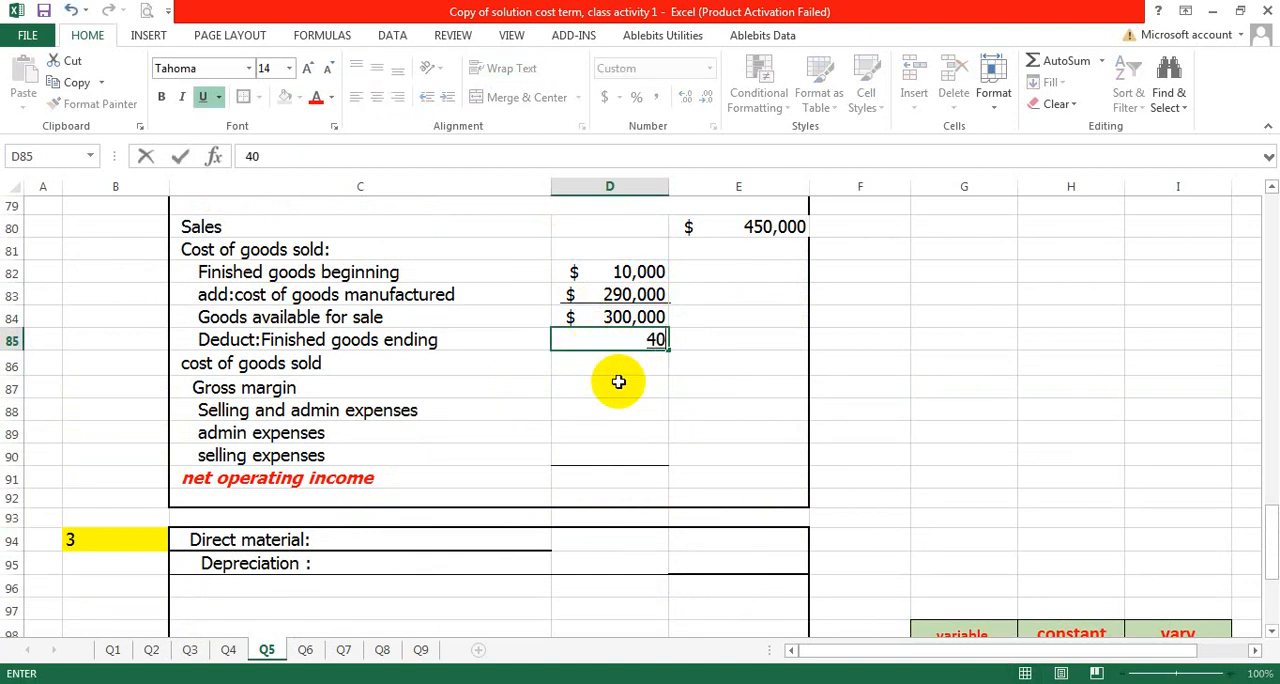
text(40000)
click(632, 380)
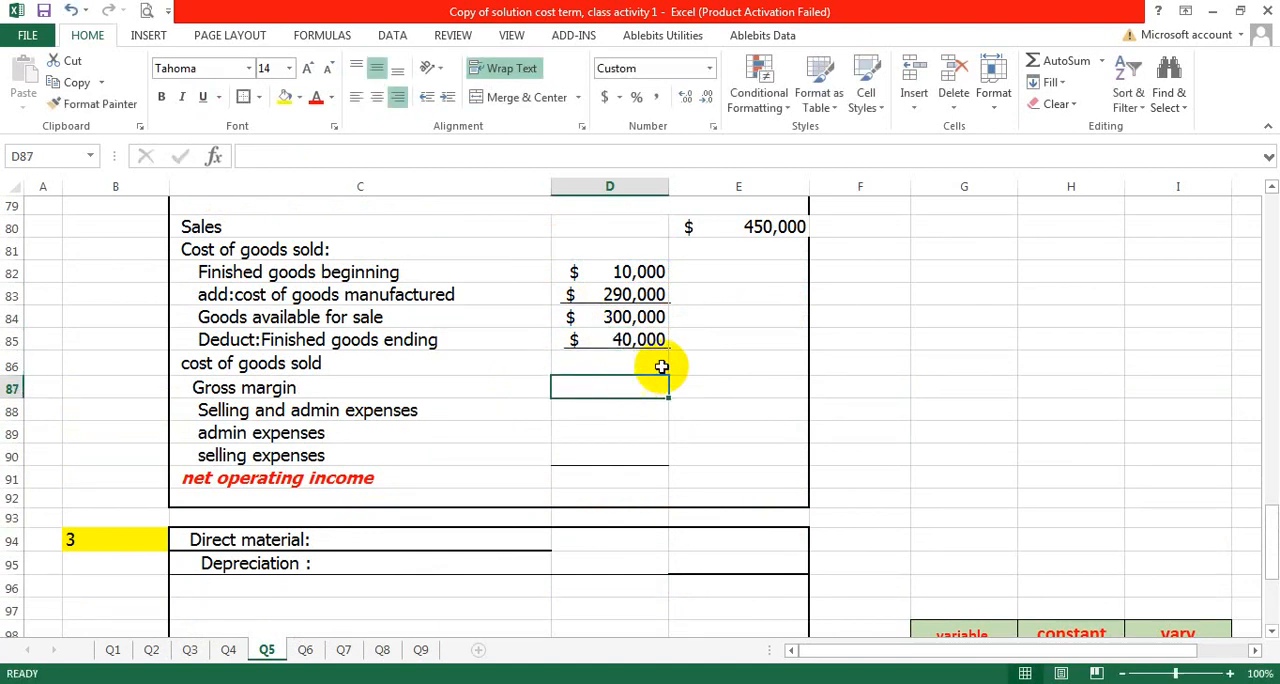
- Calculate the cost of goods sold in E86 with the formula =D84-D85
click(710, 365)
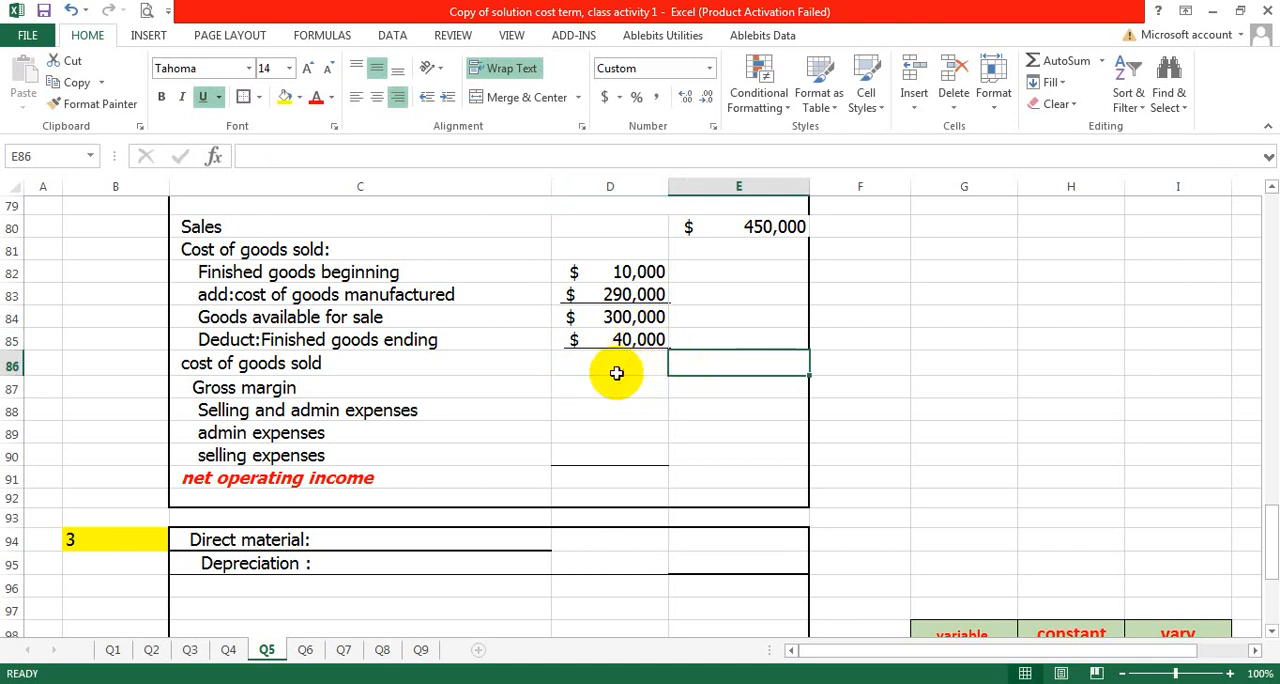
double_click(682, 361)
text(=)
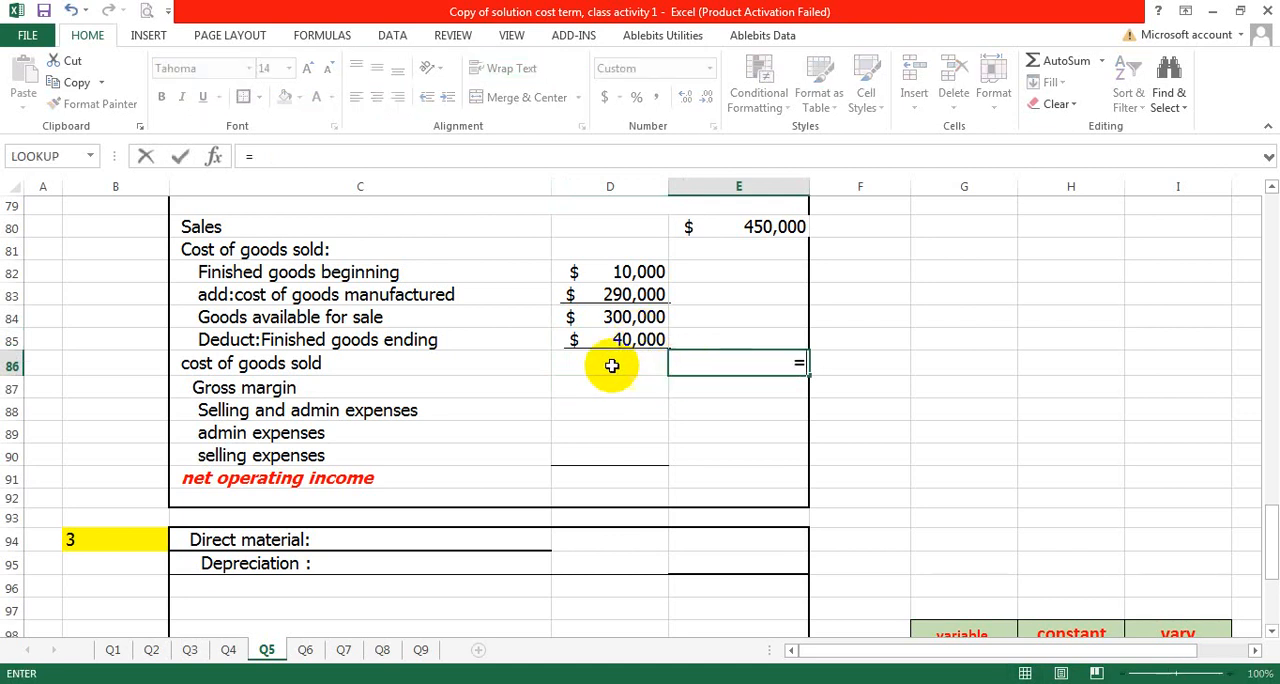
click(605, 318)
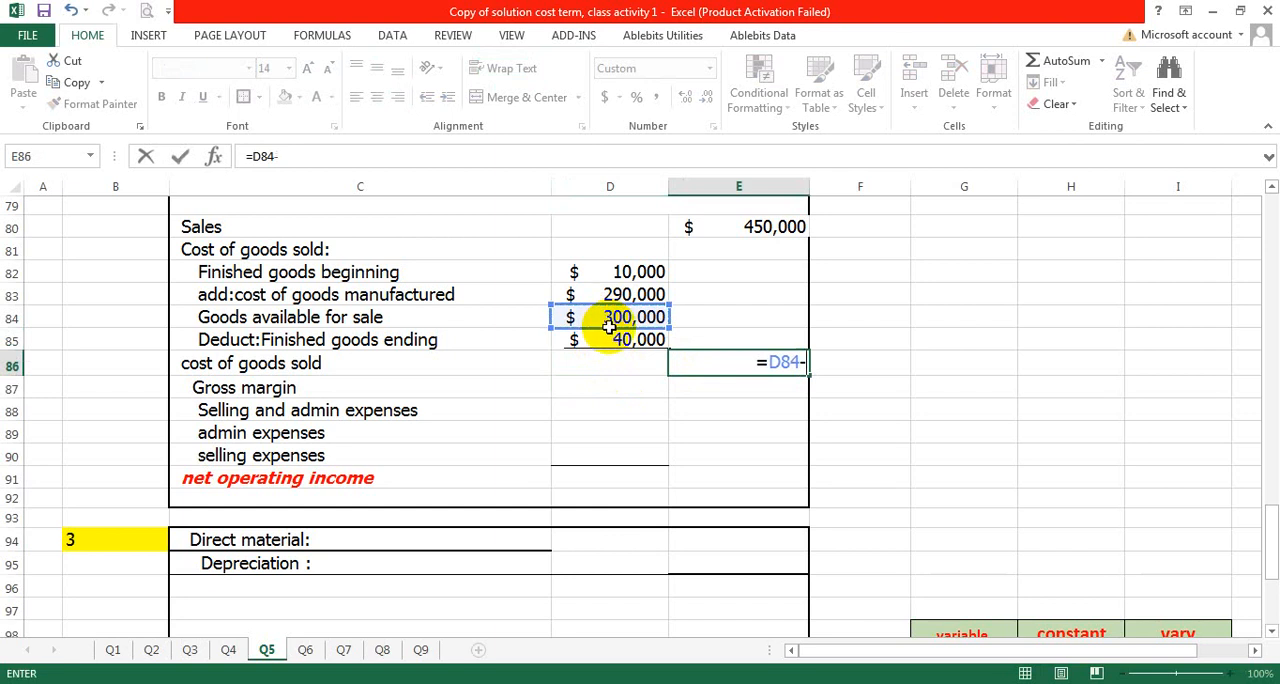
text(-)
click(605, 341)
key(Return)
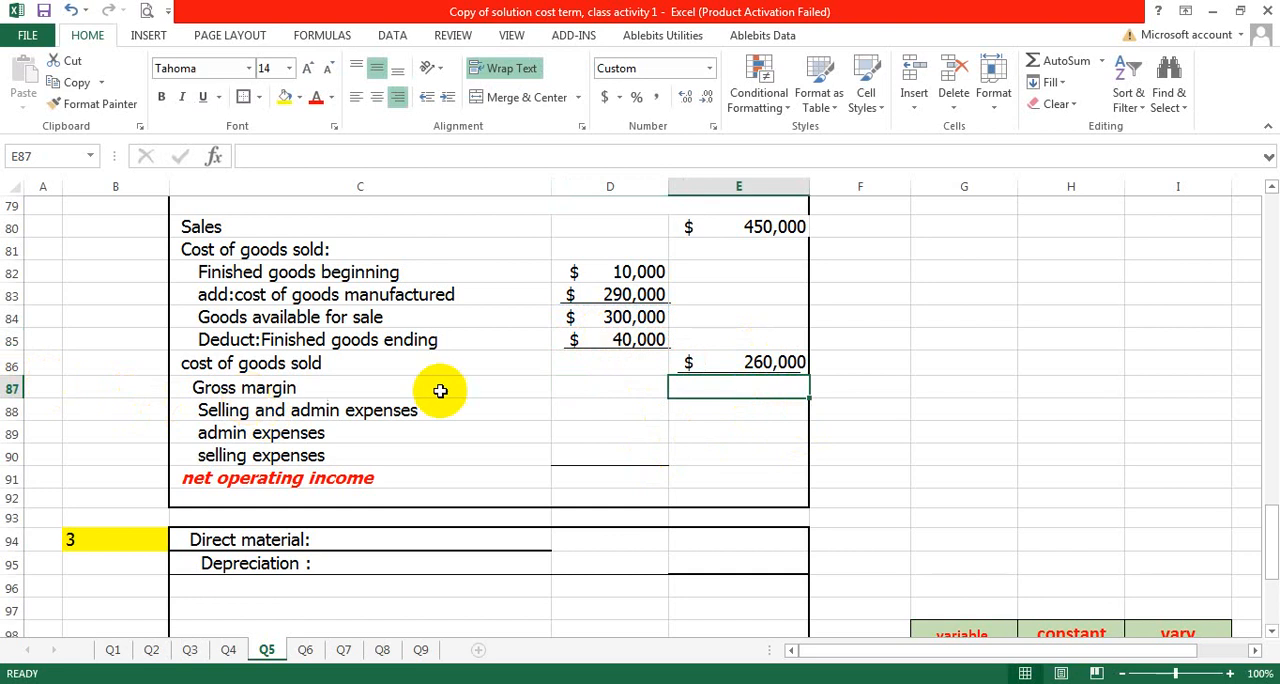
- Fill the Gross margin label in C87 with yellow and calculate the gross margin in E87 with =E80-E86
click(293, 388)
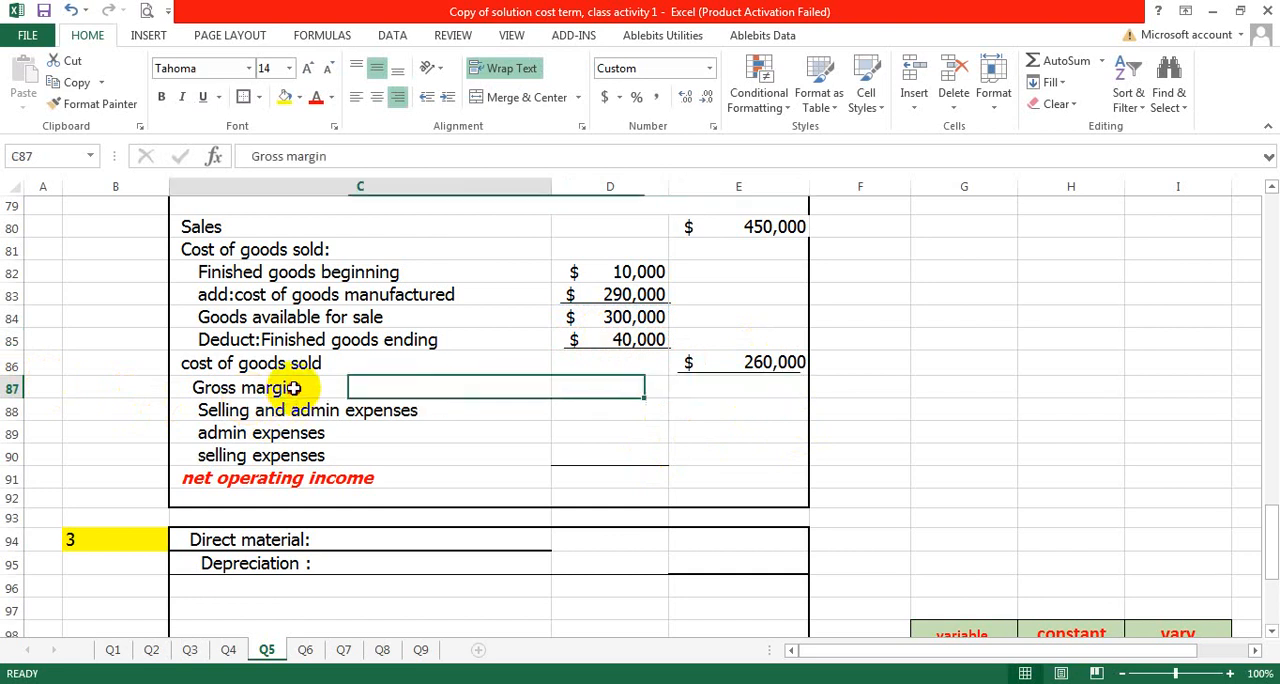
click(282, 96)
click(757, 387)
text(=)
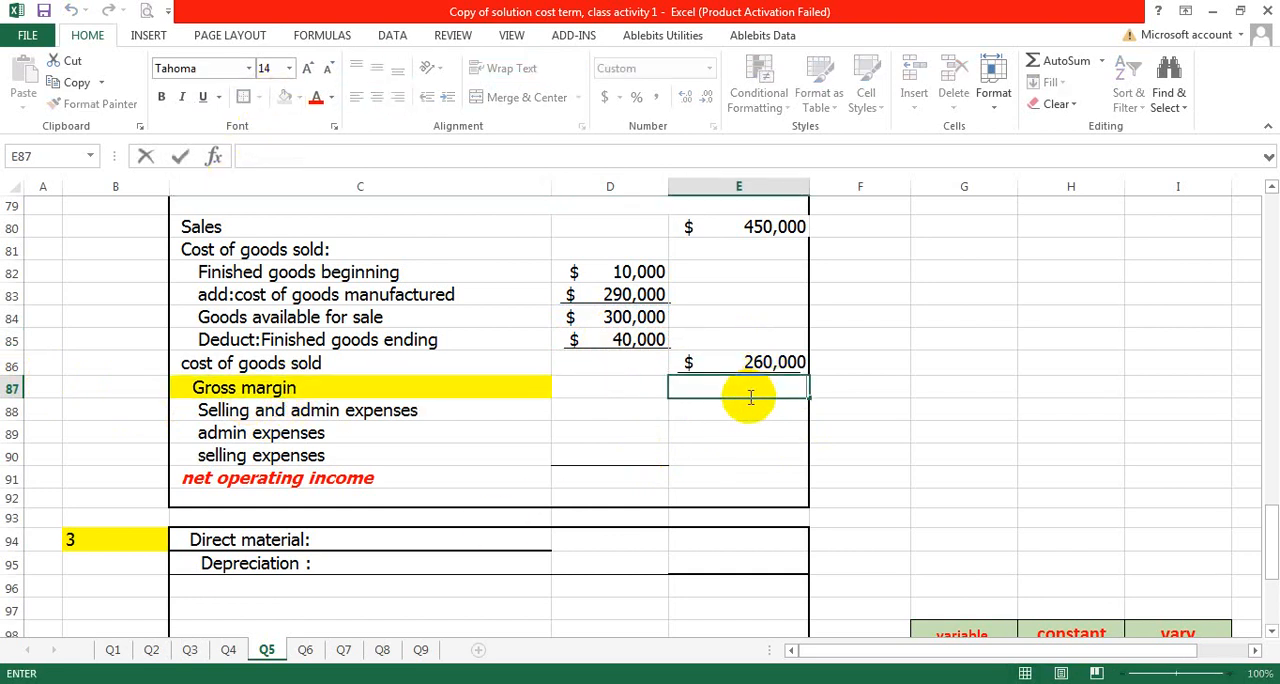
click(766, 226)
text(-)
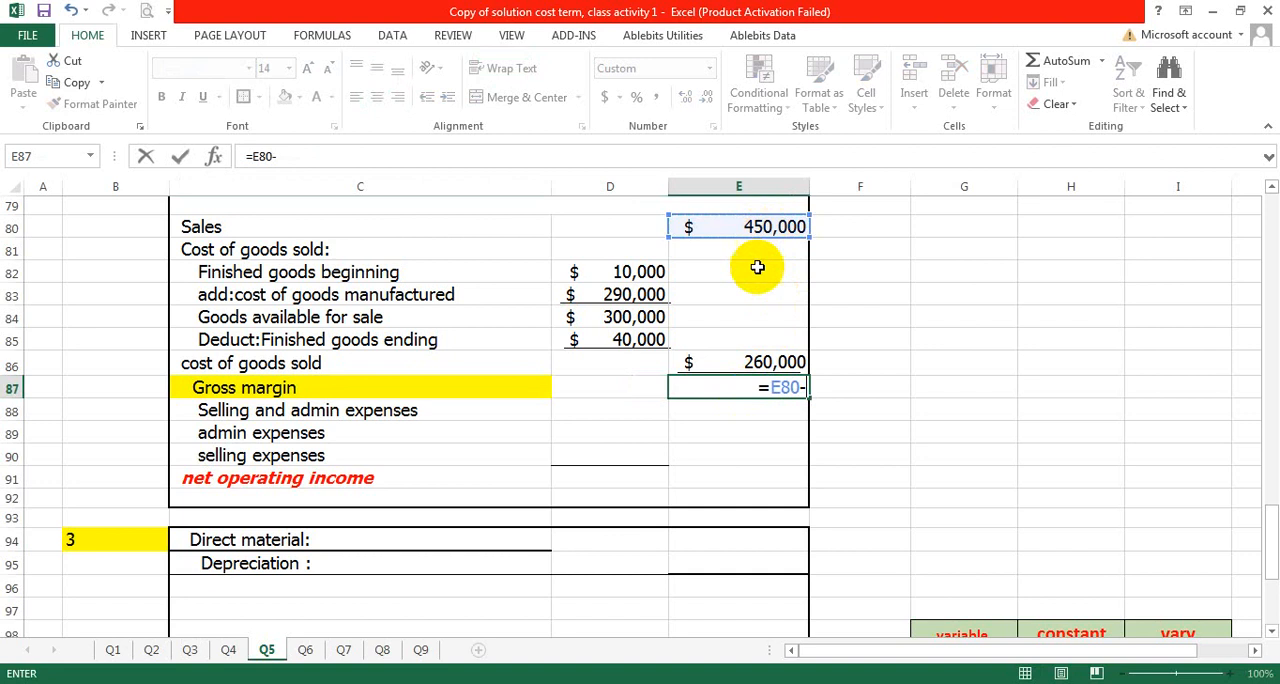
click(758, 362)
key(Return)
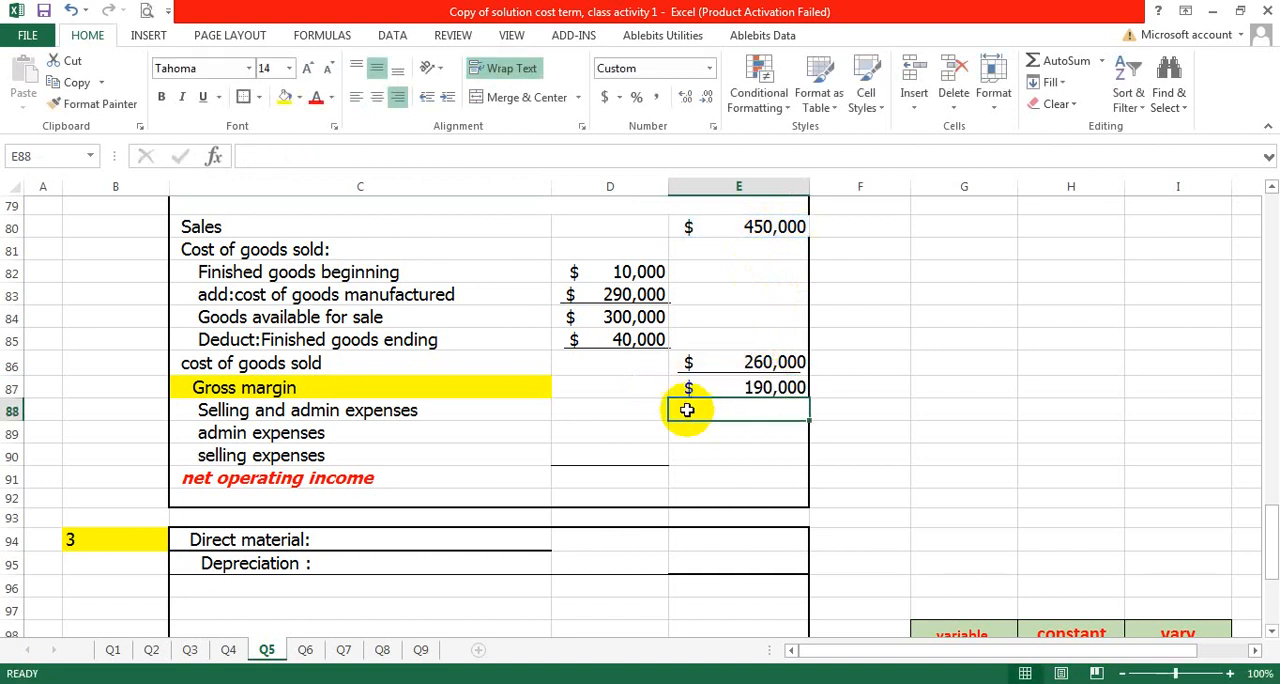
- Add a colon to the end of the "Selling and admin expenses" heading in C88
click(580, 436)
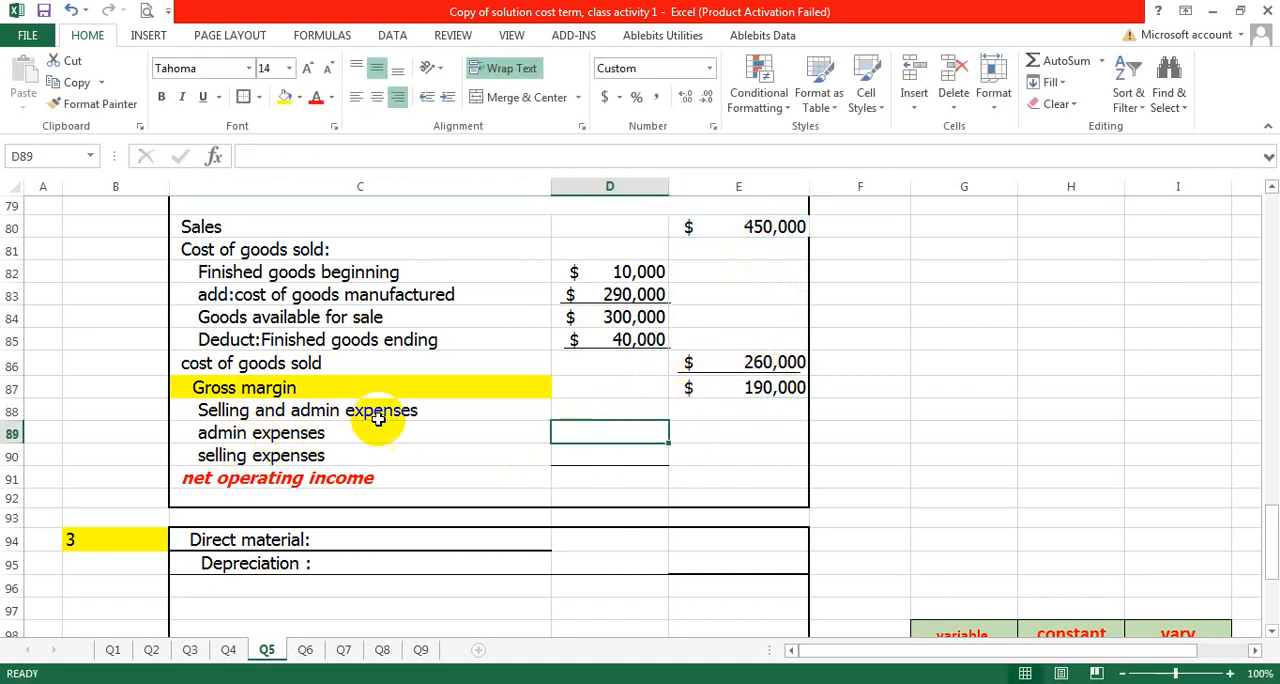
click(413, 407)
double_click(420, 412)
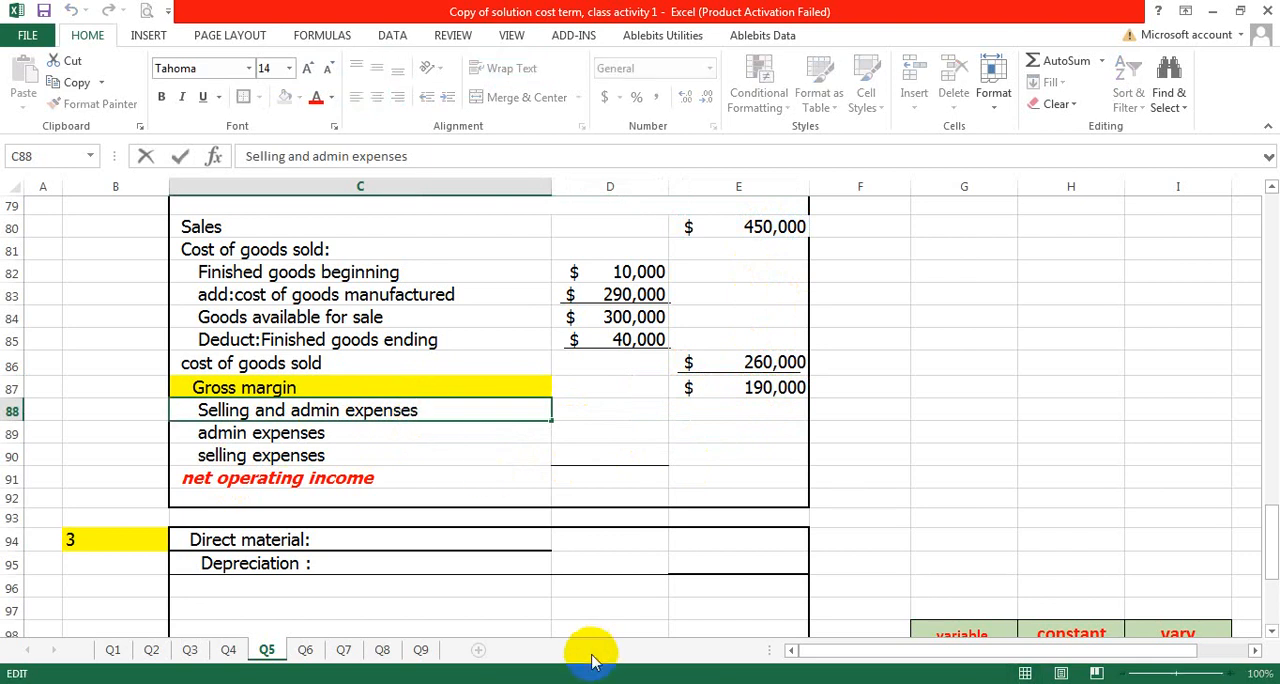
- Capitalize the first letter of the label in C89 so it reads "Admin expenses"
click(205, 430)
double_click(208, 430)
key(BackSpace)
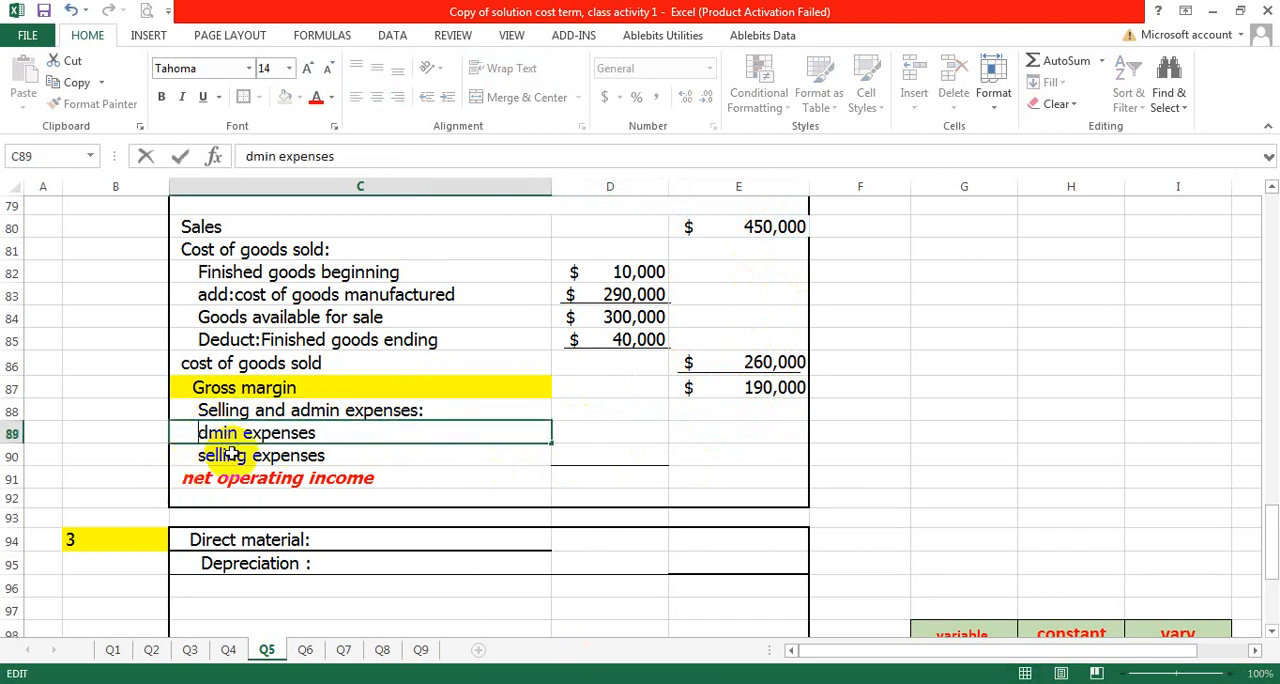
key(Caps_Lock)
text(A)
- Capitalize the first letter of the label in C90 so it reads "Selling expenses"
double_click(204, 455)
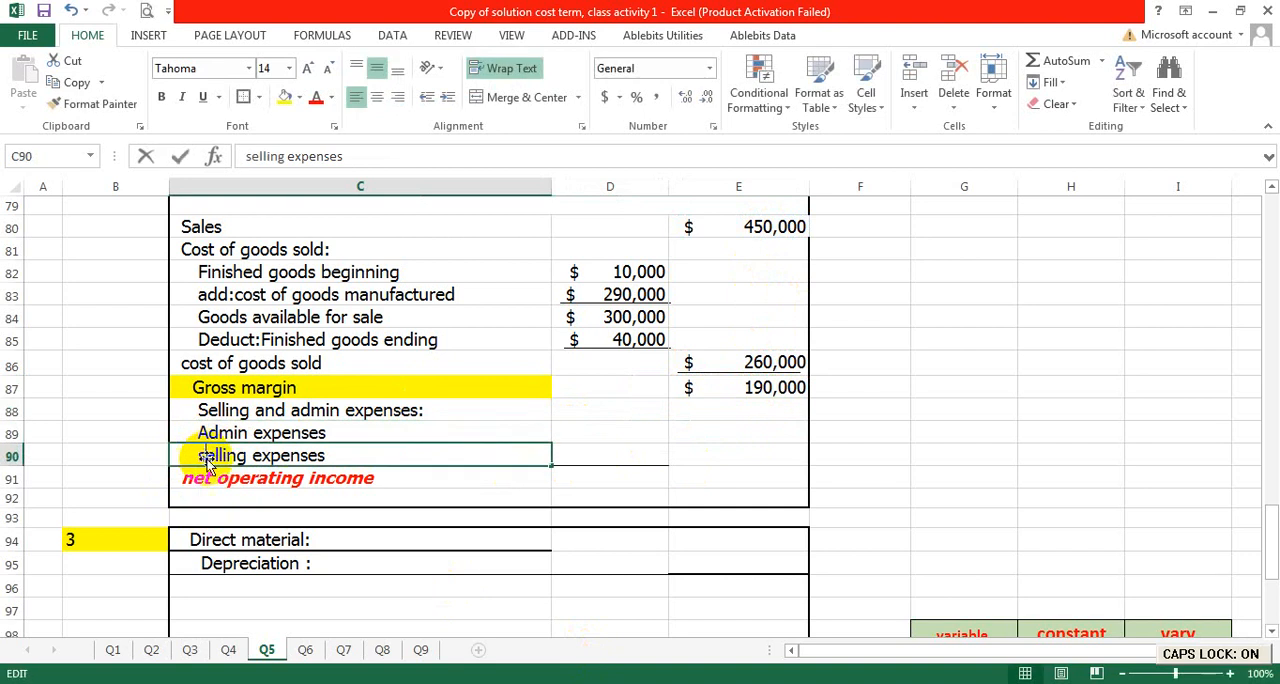
key(BackSpace)
key(Caps_Lock)
text(s)
key(Caps_Lock)
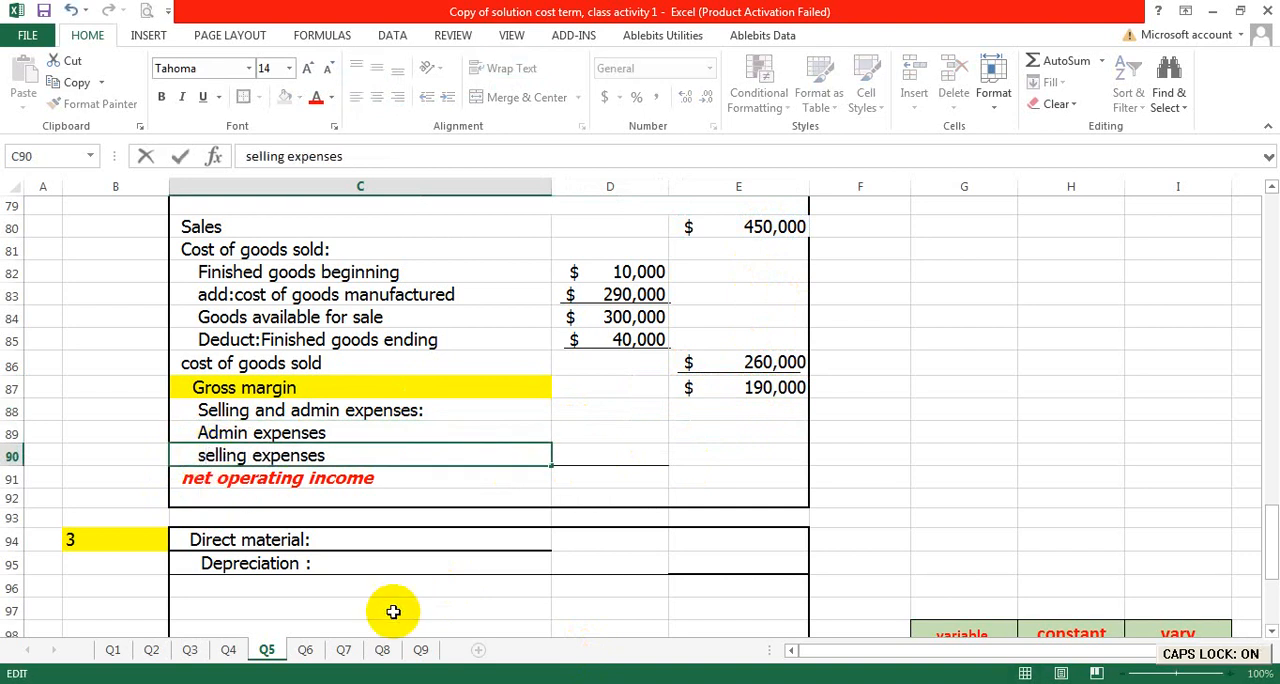
key(BackSpace)
key(Caps_Lock)
text(s)
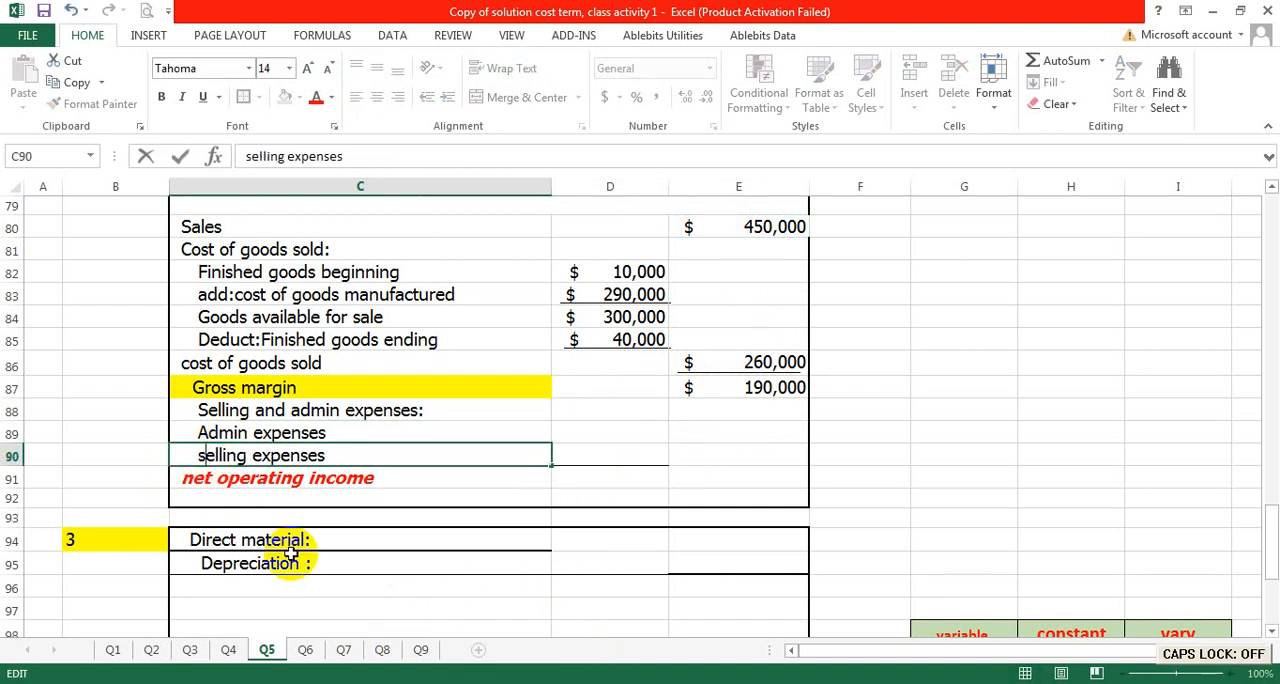
key(BackSpace)
key(Caps_Lock)
text(S)
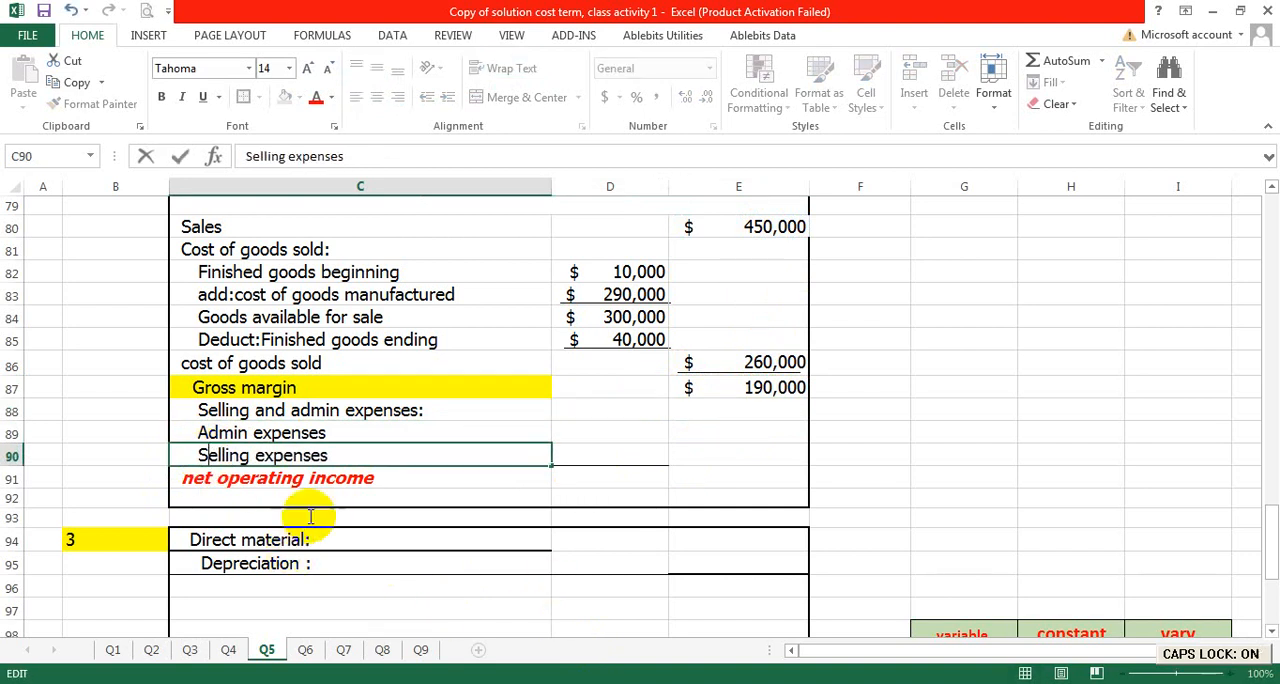
- Enter 70000 for the admin expenses in D89 and 80000 for the selling expenses in D90
click(606, 431)
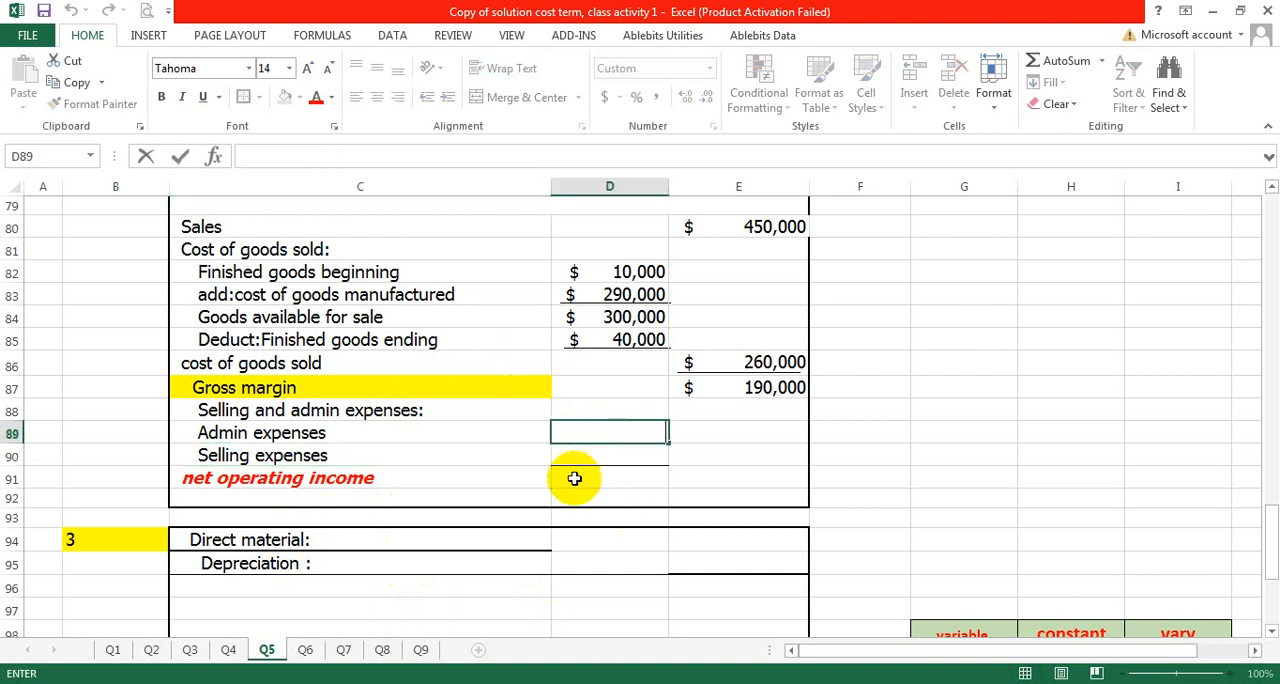
text(70,000)
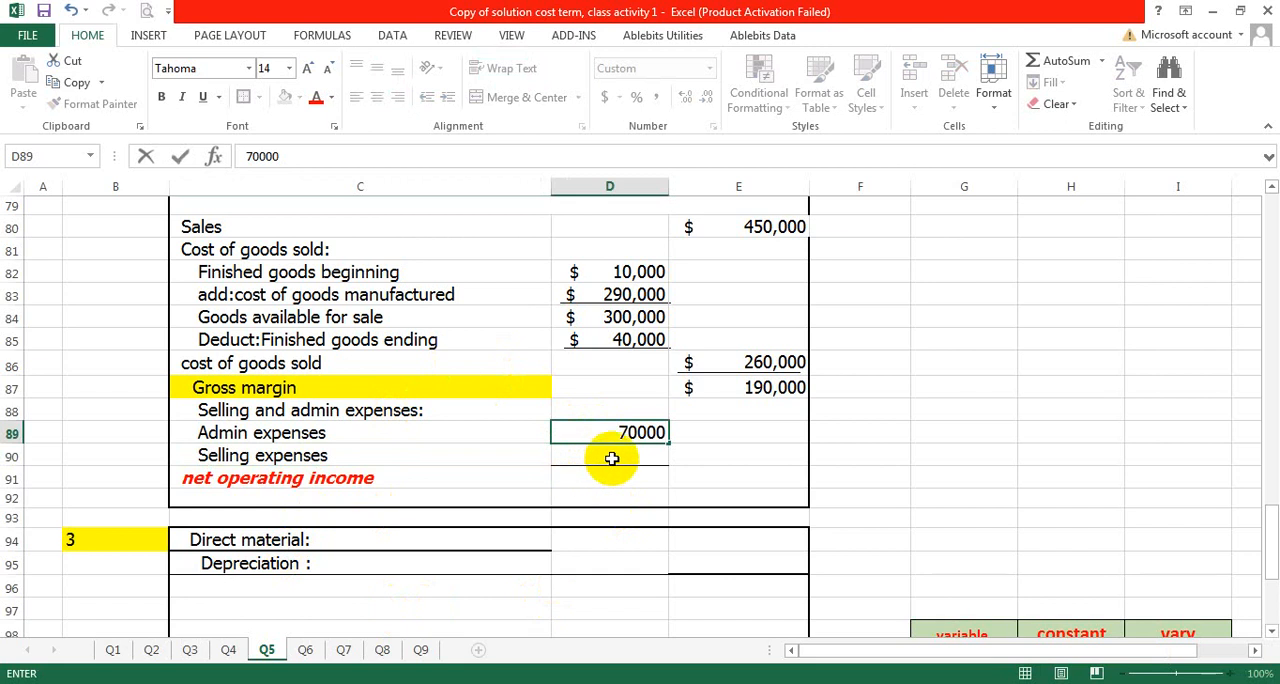
click(611, 457)
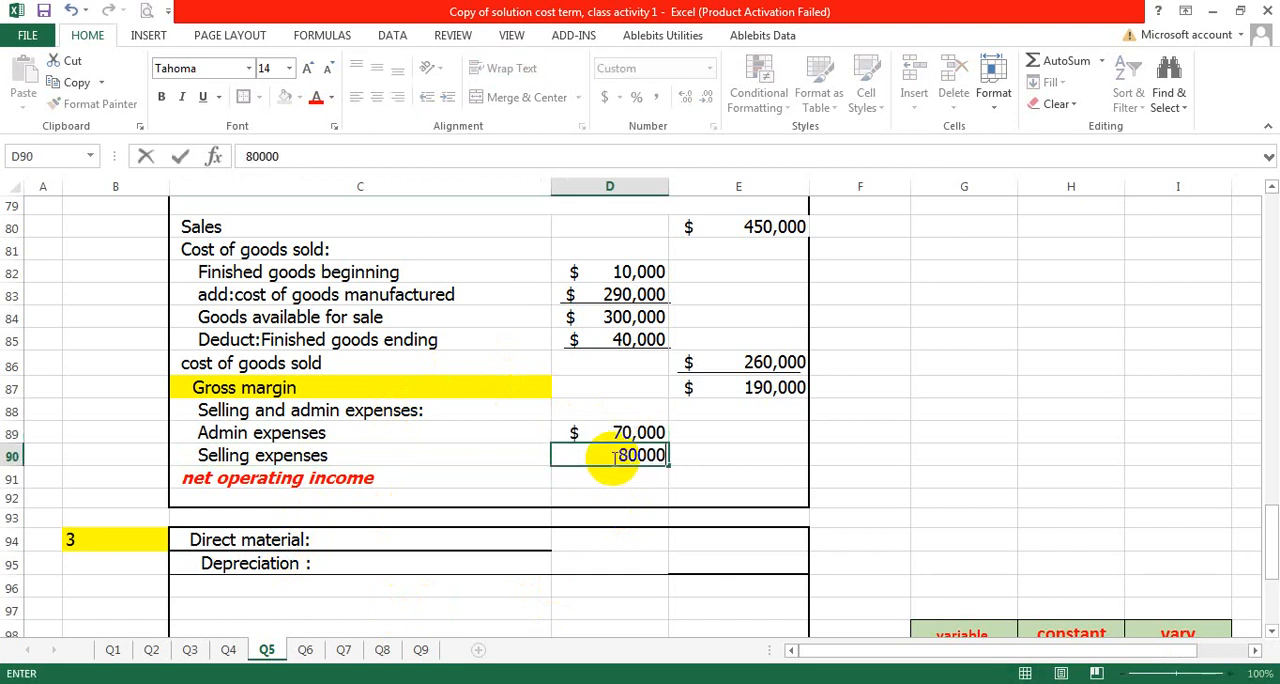
text(80000)
- Calculate the total selling and admin expenses in E90 with the formula =D89+D90
click(688, 458)
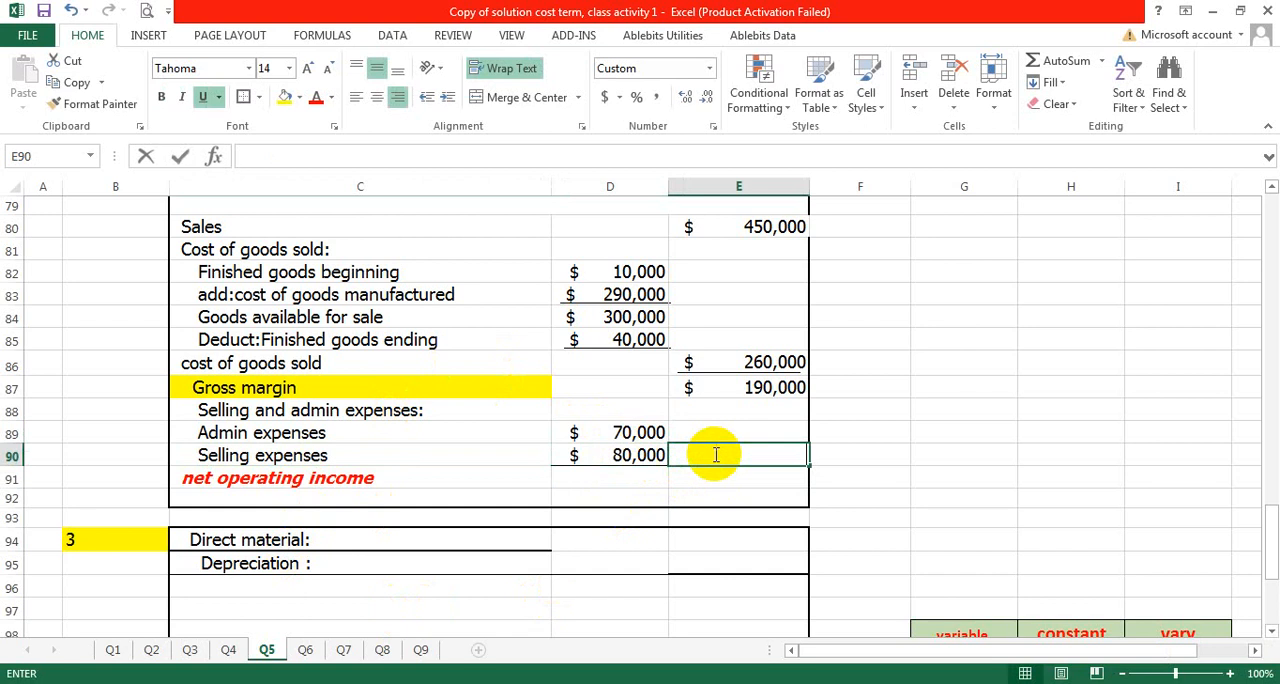
text(=)
click(630, 432)
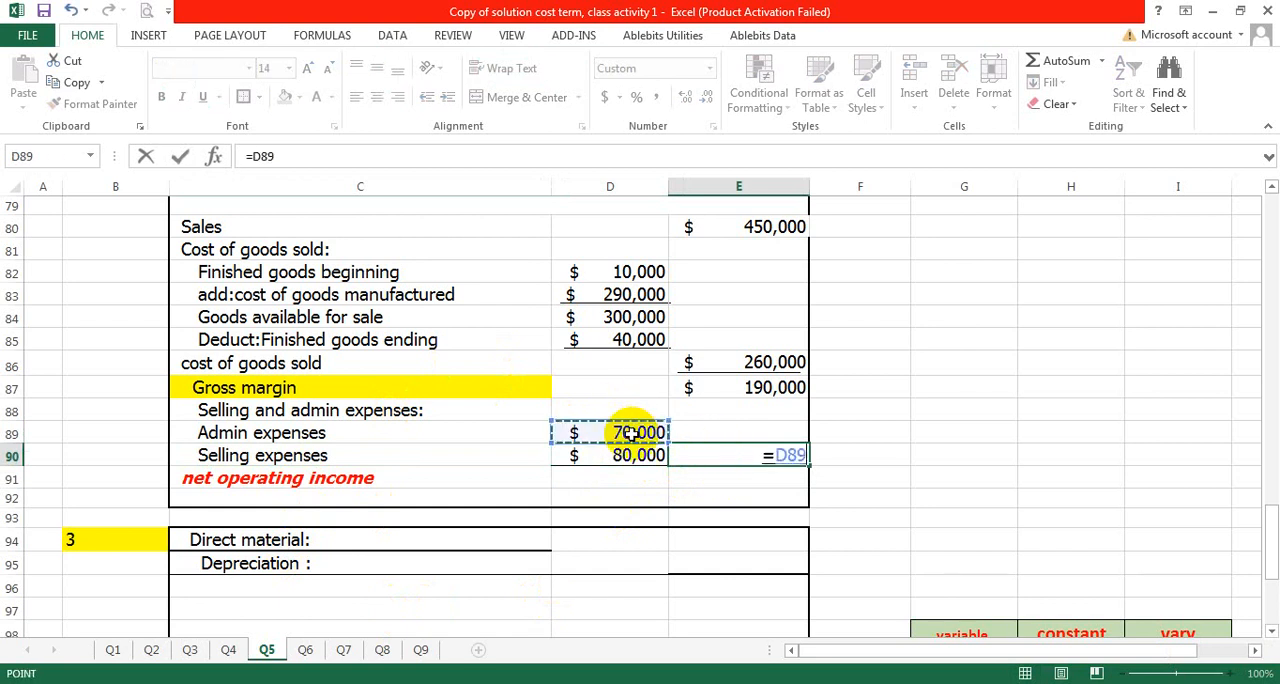
text(+)
click(622, 452)
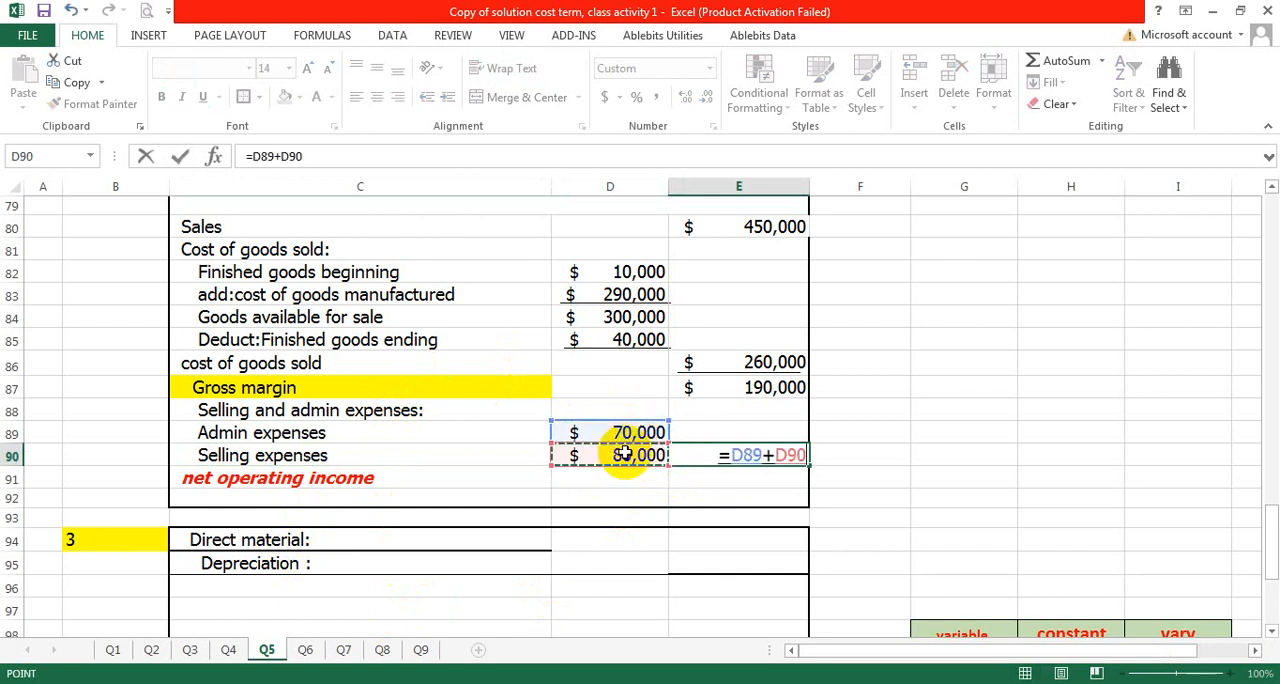
key(Return)
- Calculate the net operating income in E91 with the formula =E87-E90
double_click(701, 480)
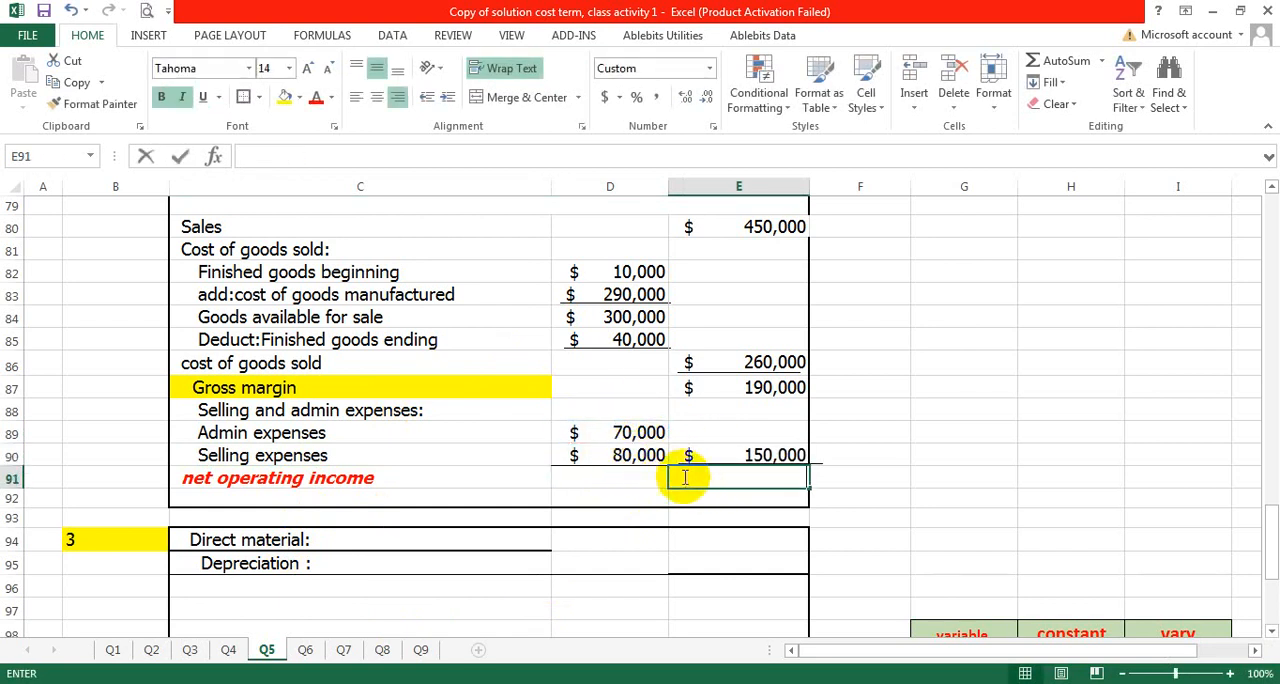
text(=)
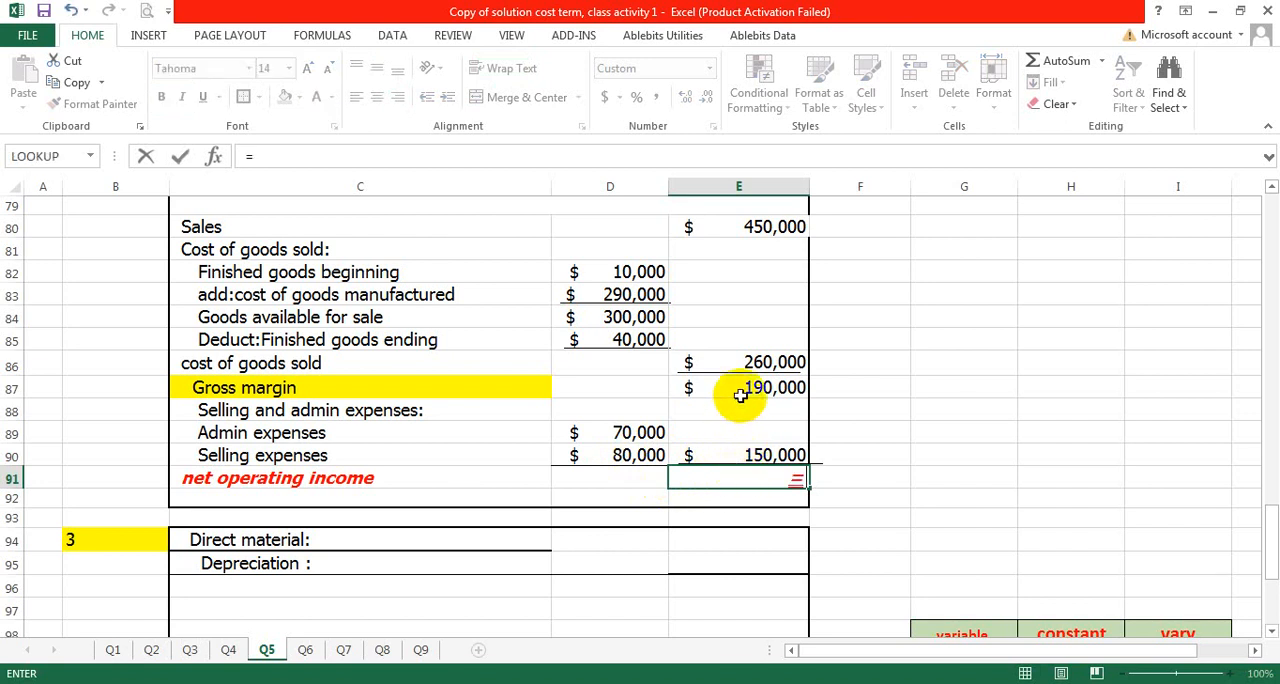
click(738, 389)
text(-)
click(776, 455)
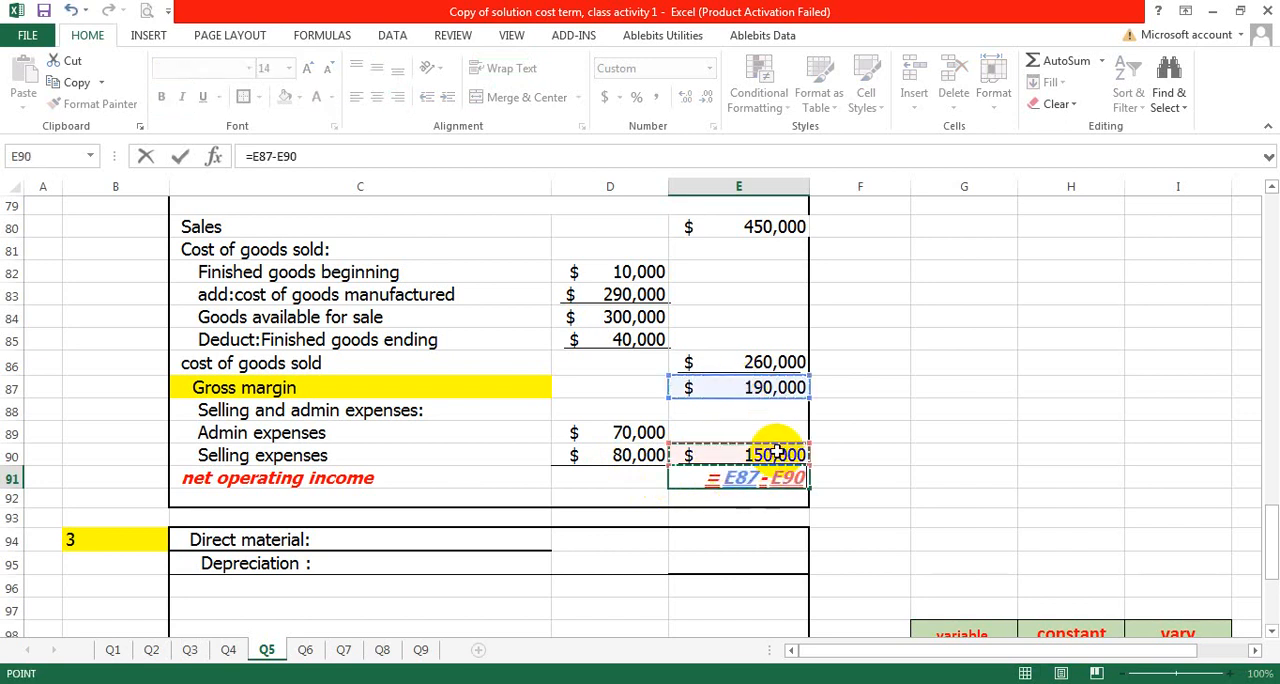
key(Return)
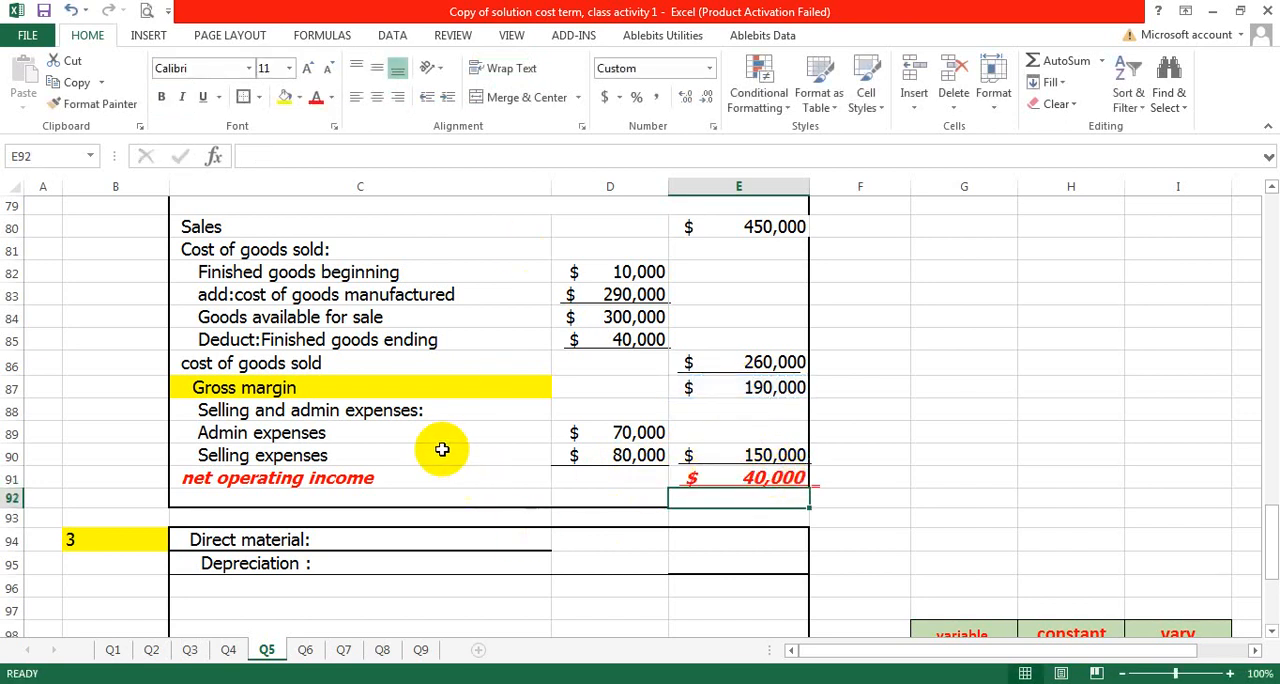
click(322, 387)
click(305, 432)
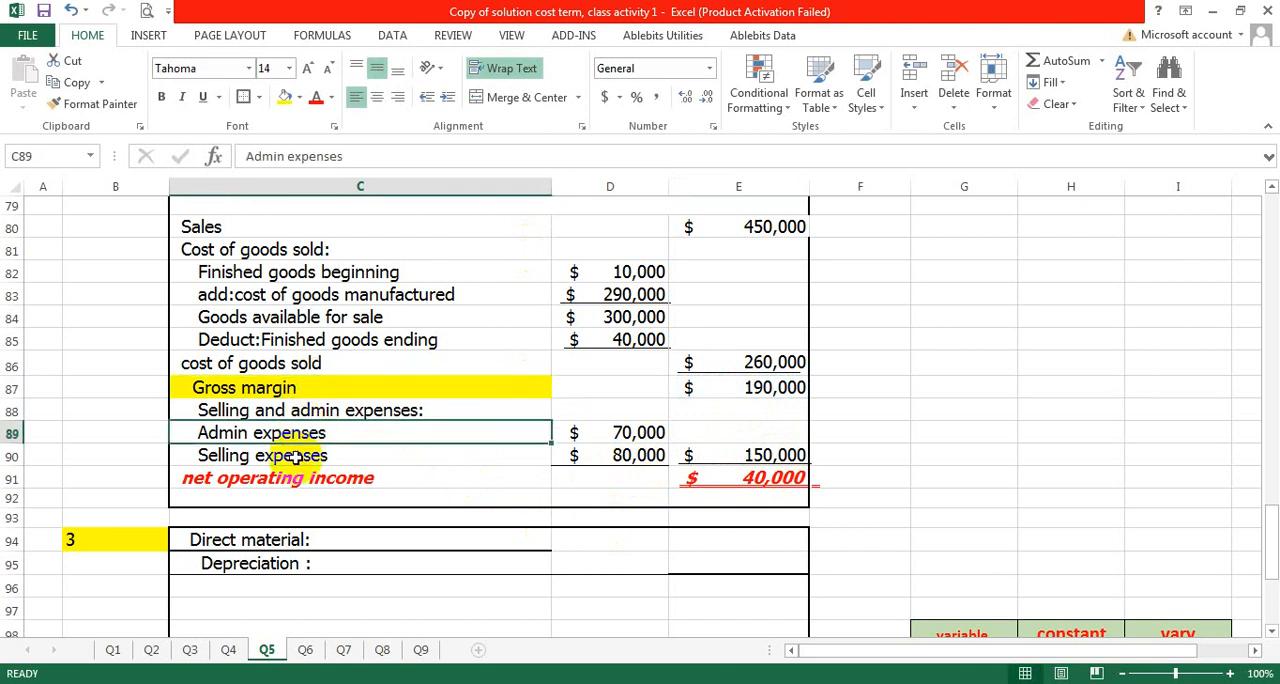
- Remove the italic formatting from the net operating income label in C91
click(260, 455)
click(160, 478)
click(193, 480)
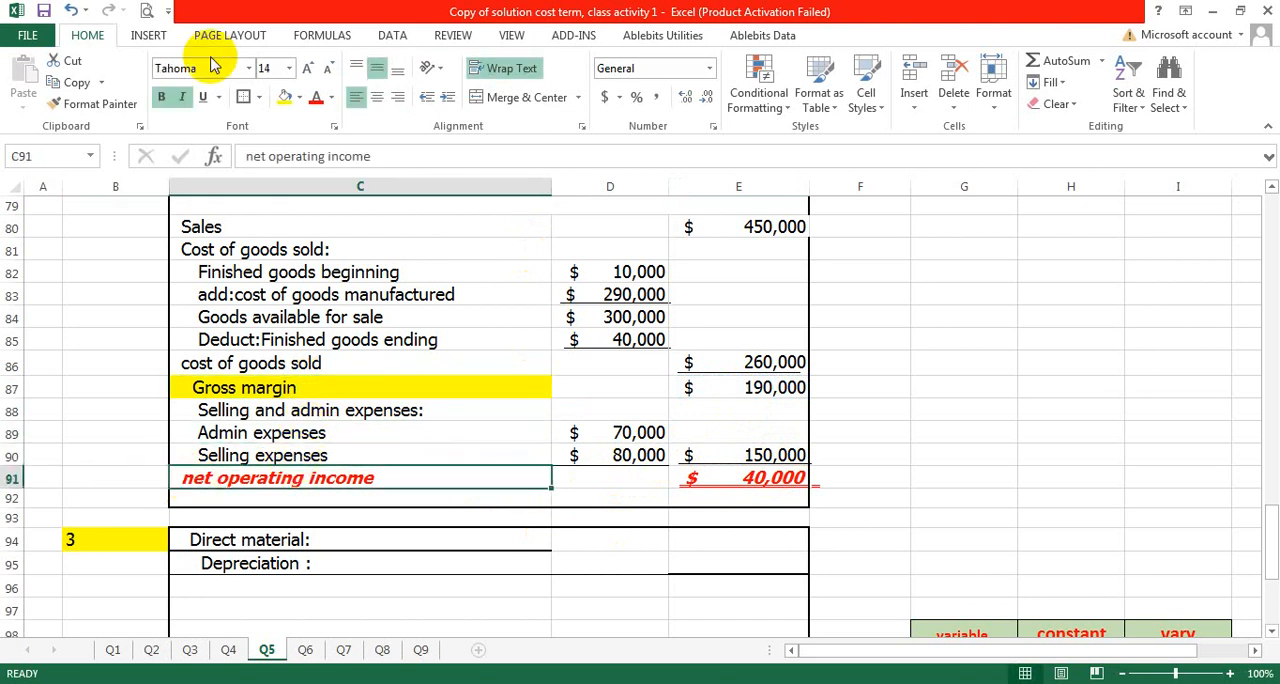
click(177, 100)
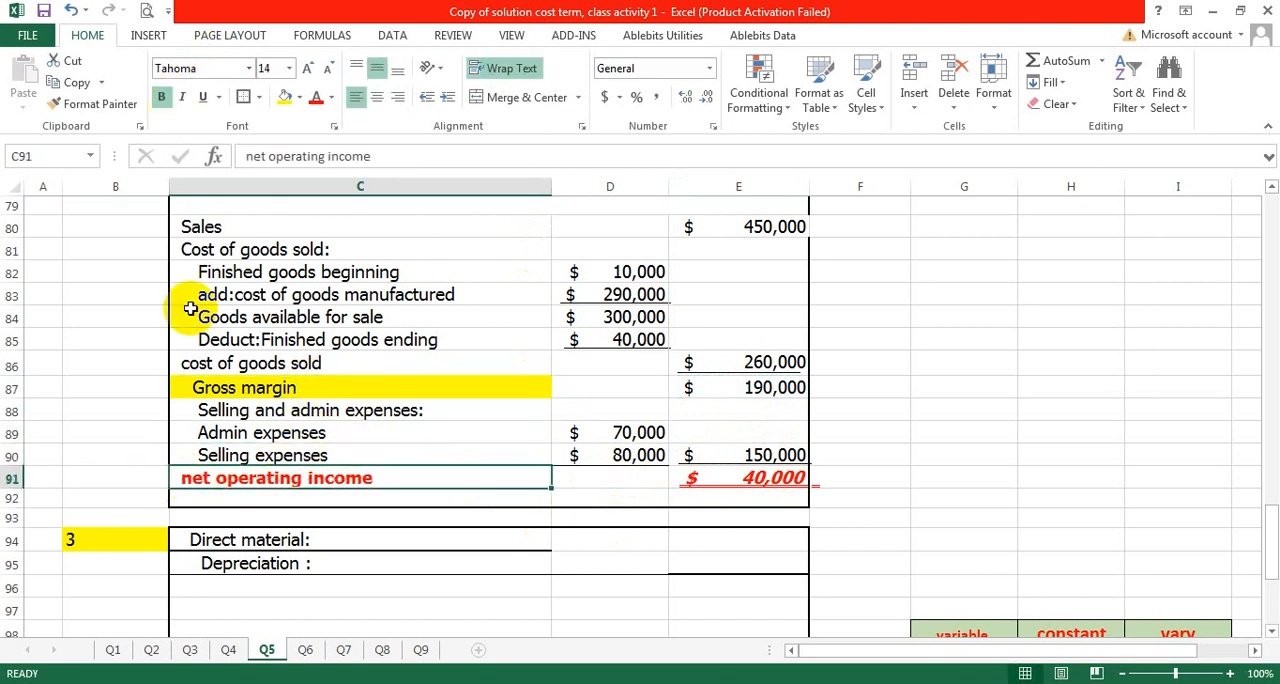
- Capitalize the first letter of the label in C91 so it reads "Net operating income"
double_click(193, 480)
key(BackSpace)
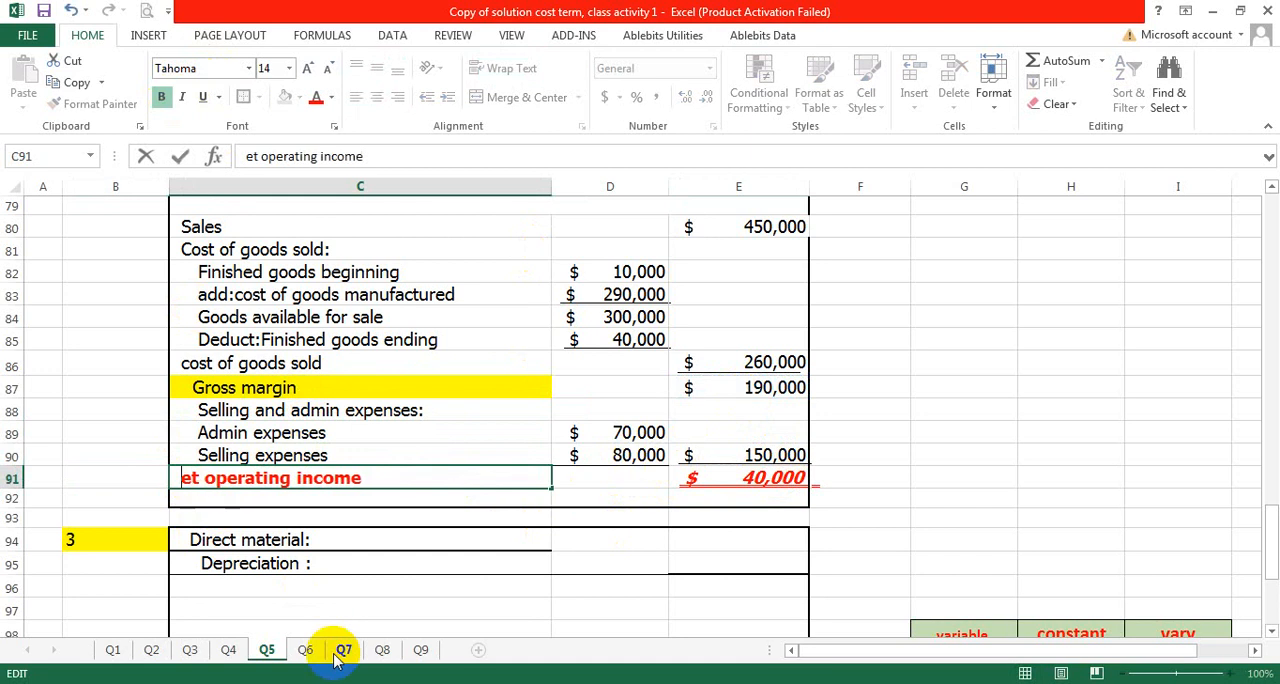
key(Caps_Lock)
text(n)
key(Caps_Lock)
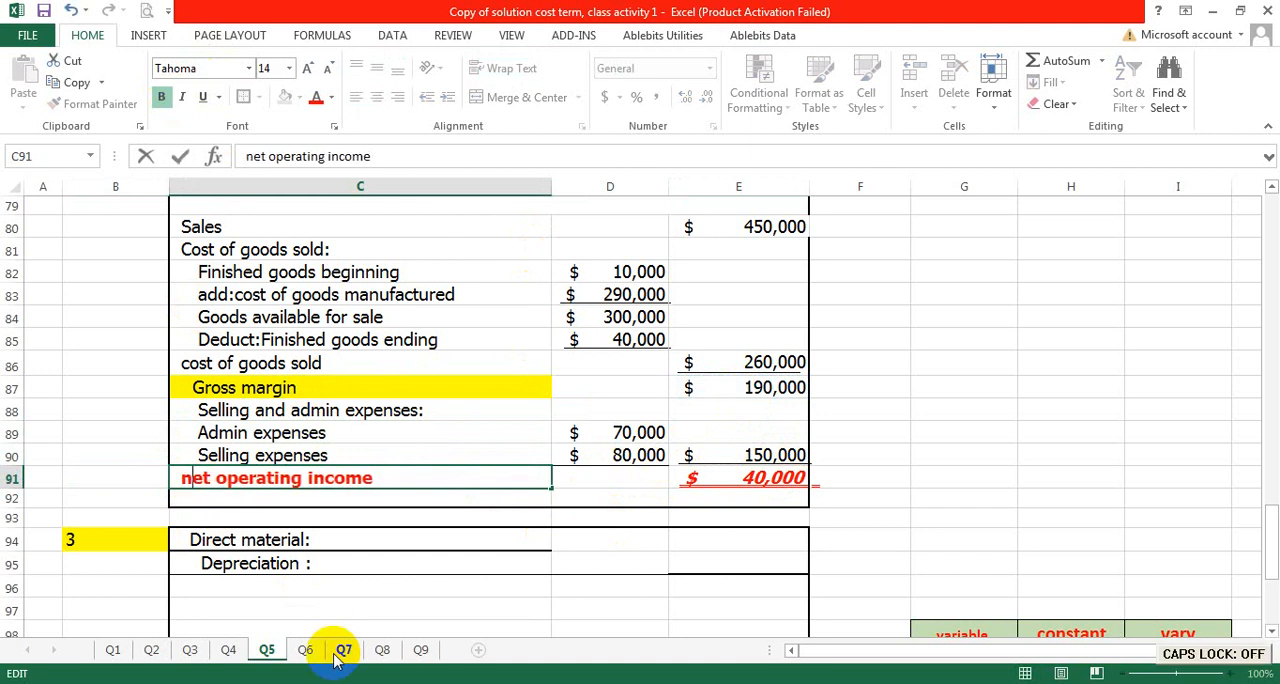
key(BackSpace)
text(n)
key(Caps_Lock)
key(BackSpace)
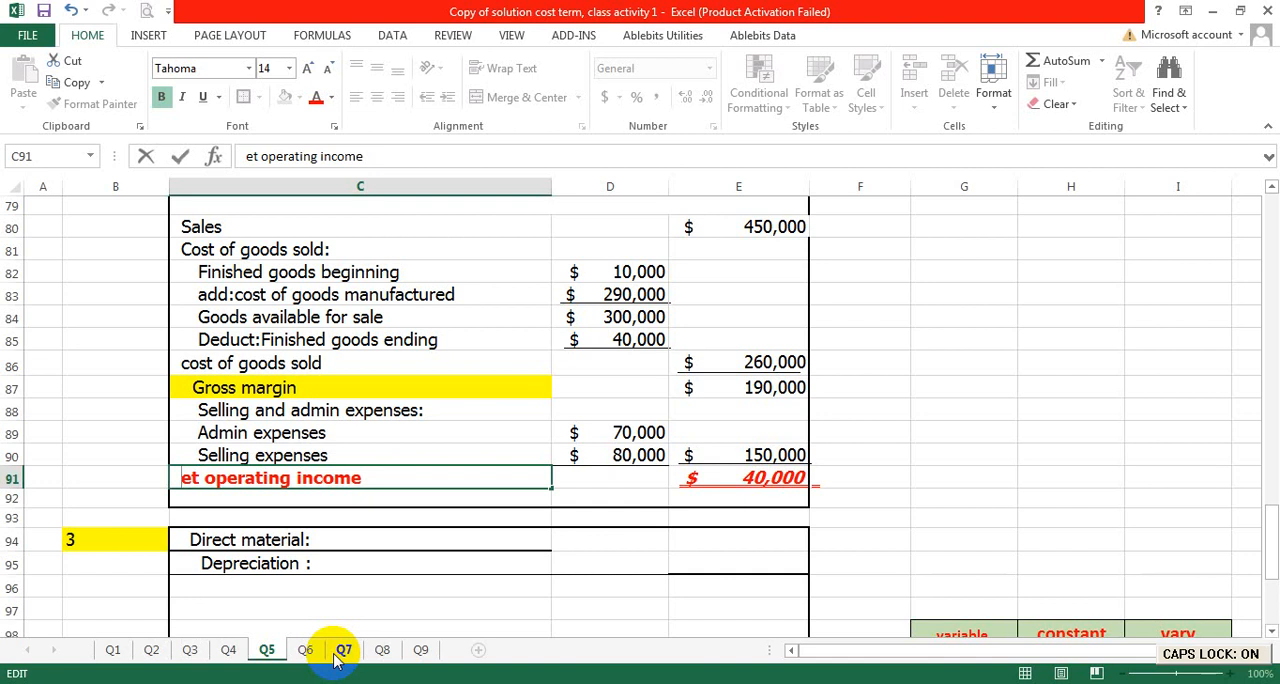
text(N)
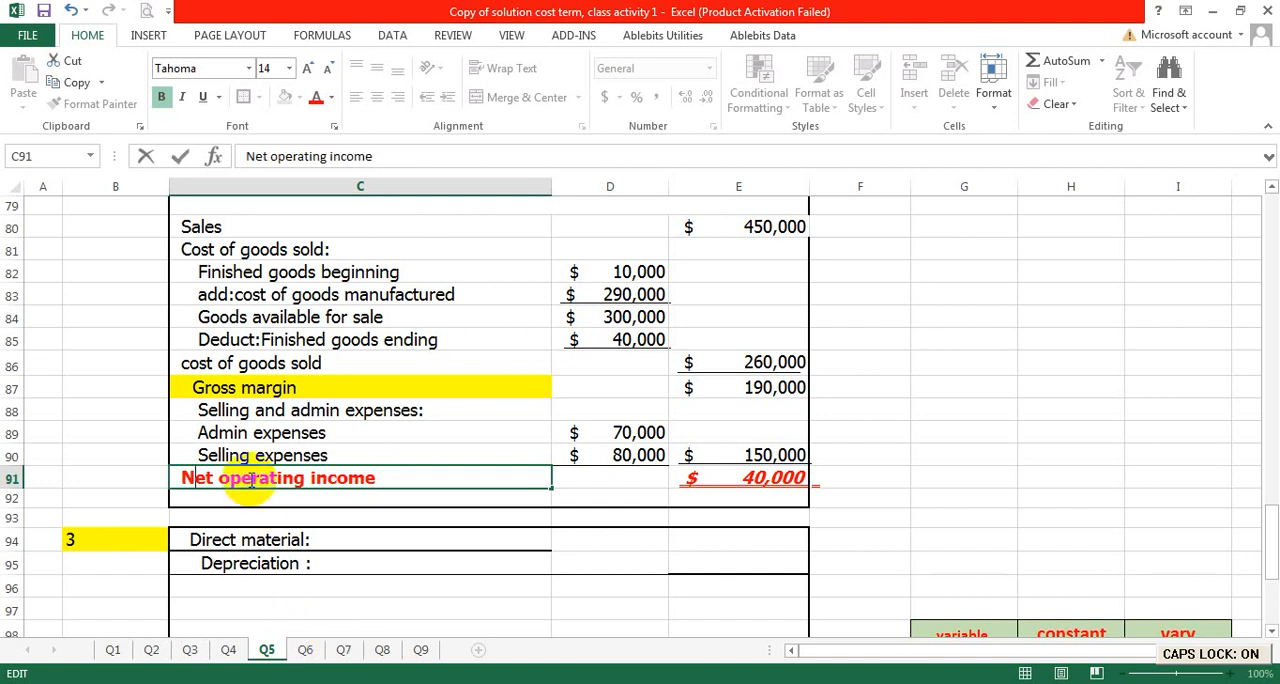
click(1140, 316)
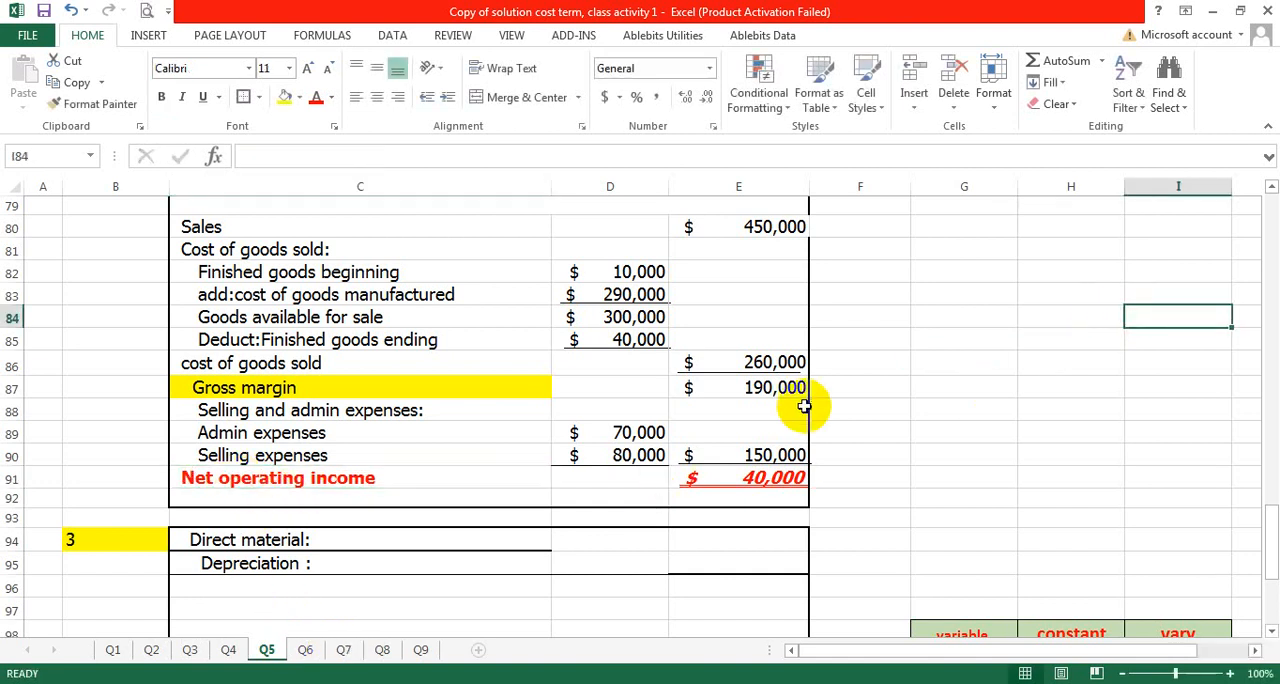
- Complete the direct material answer in C94 with the calculation "$ 83000/10000 units= $ 8.3per unit"
scroll(430, 357, up, 18)
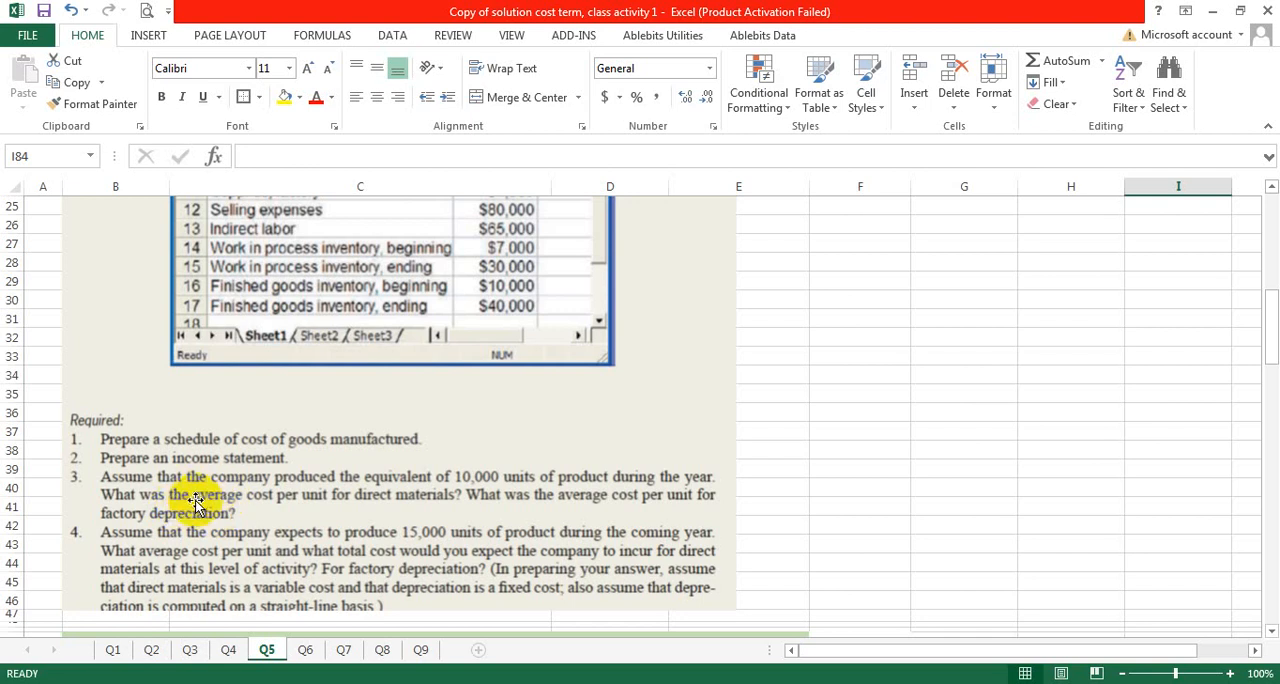
scroll(220, 500, down, 19)
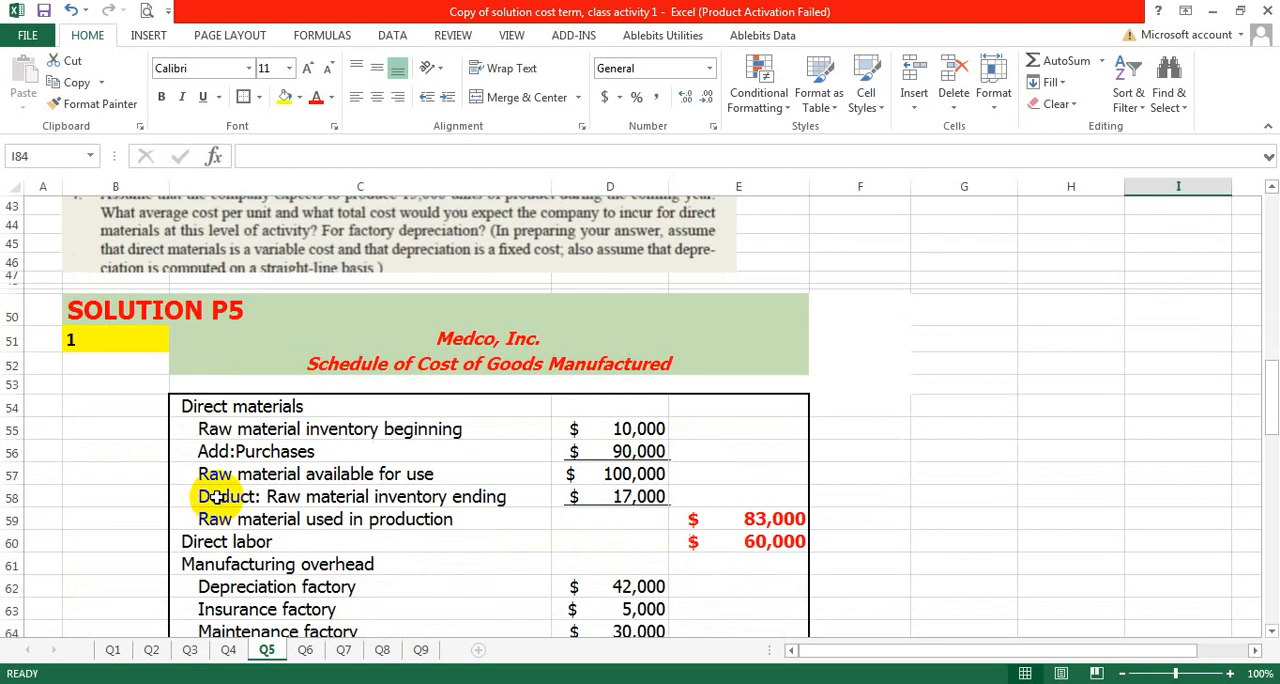
scroll(213, 495, down, 2)
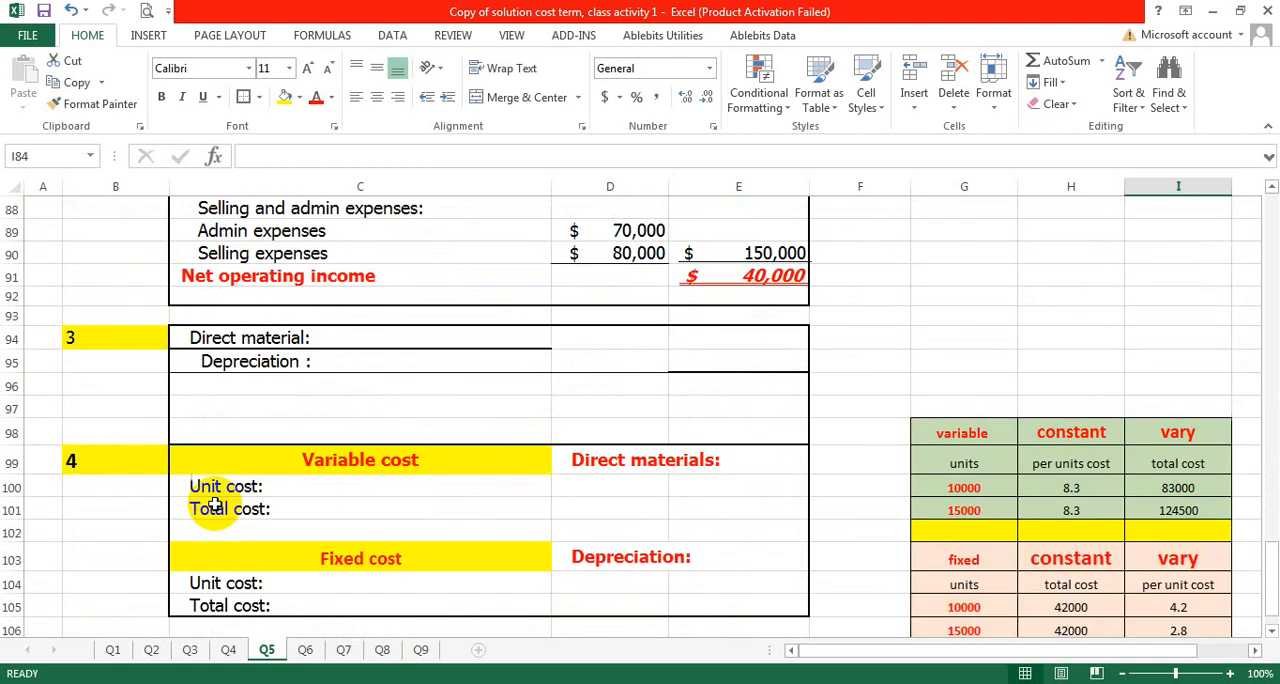
double_click(329, 337)
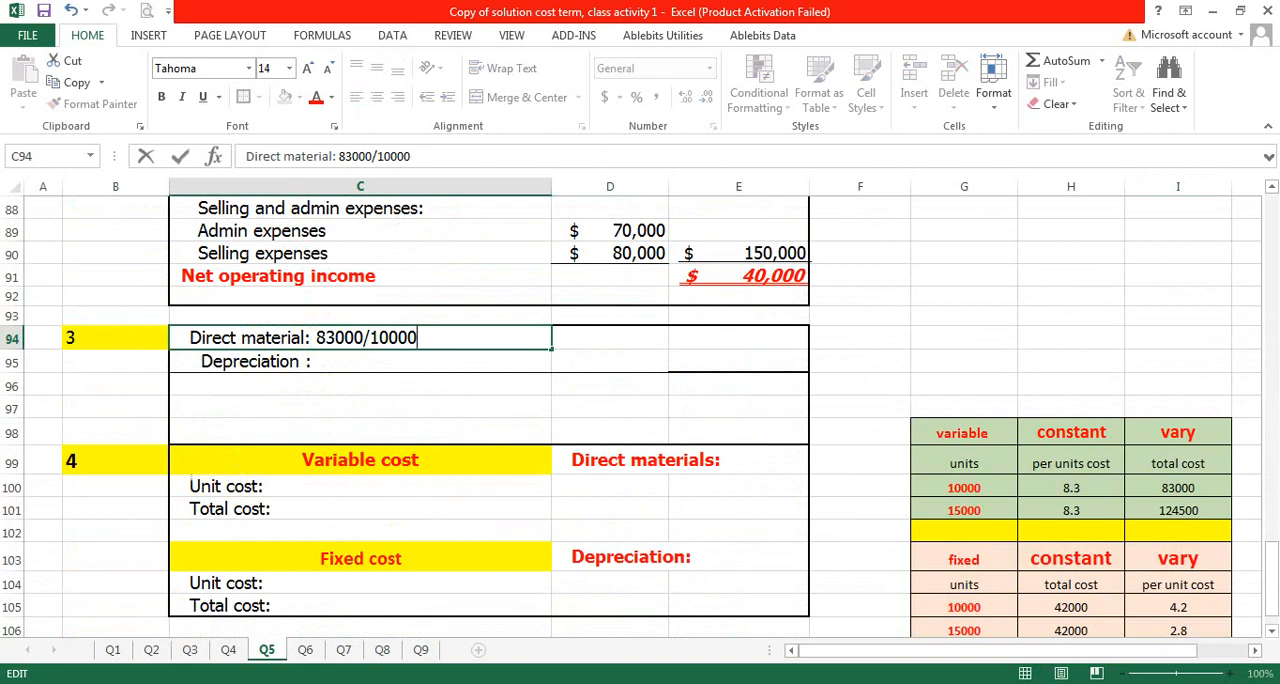
click(318, 340)
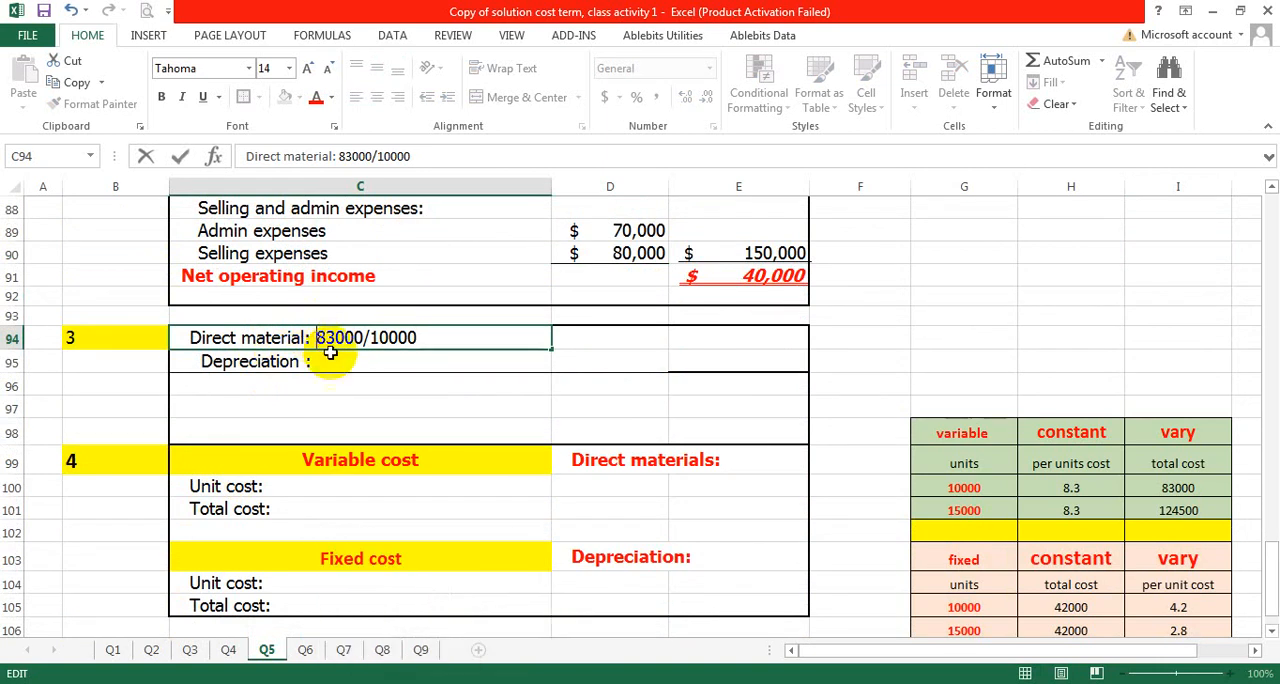
text($)
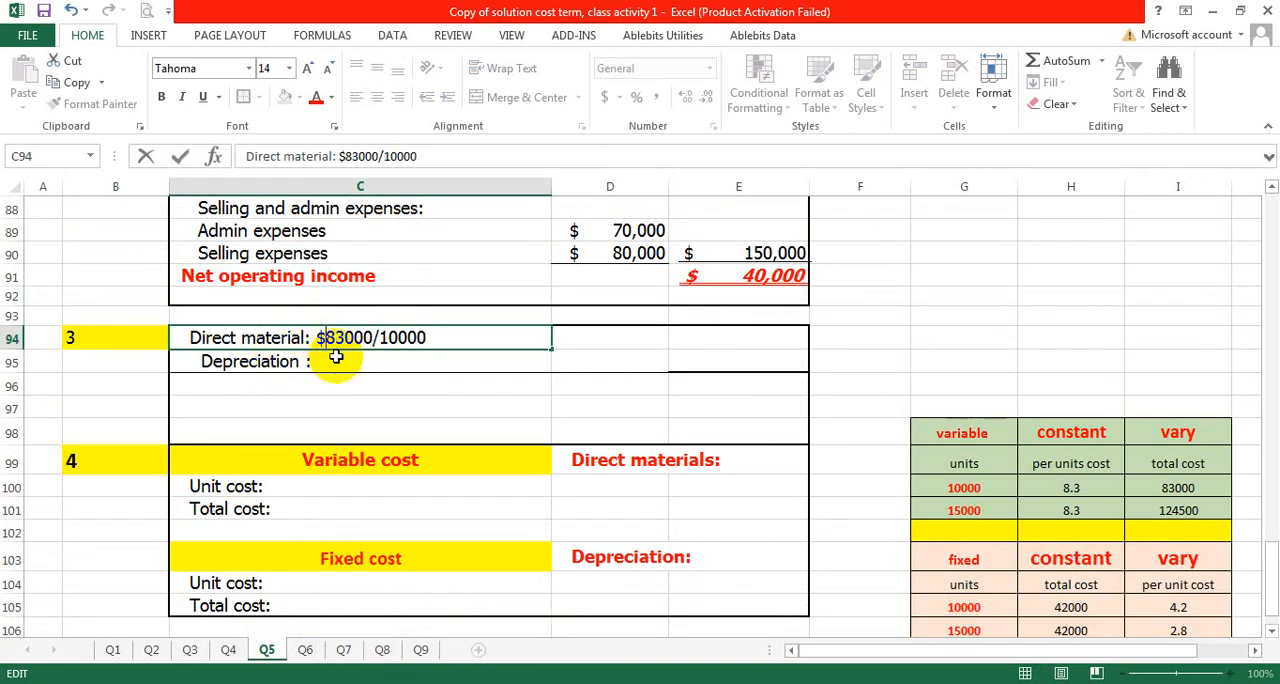
click(385, 338)
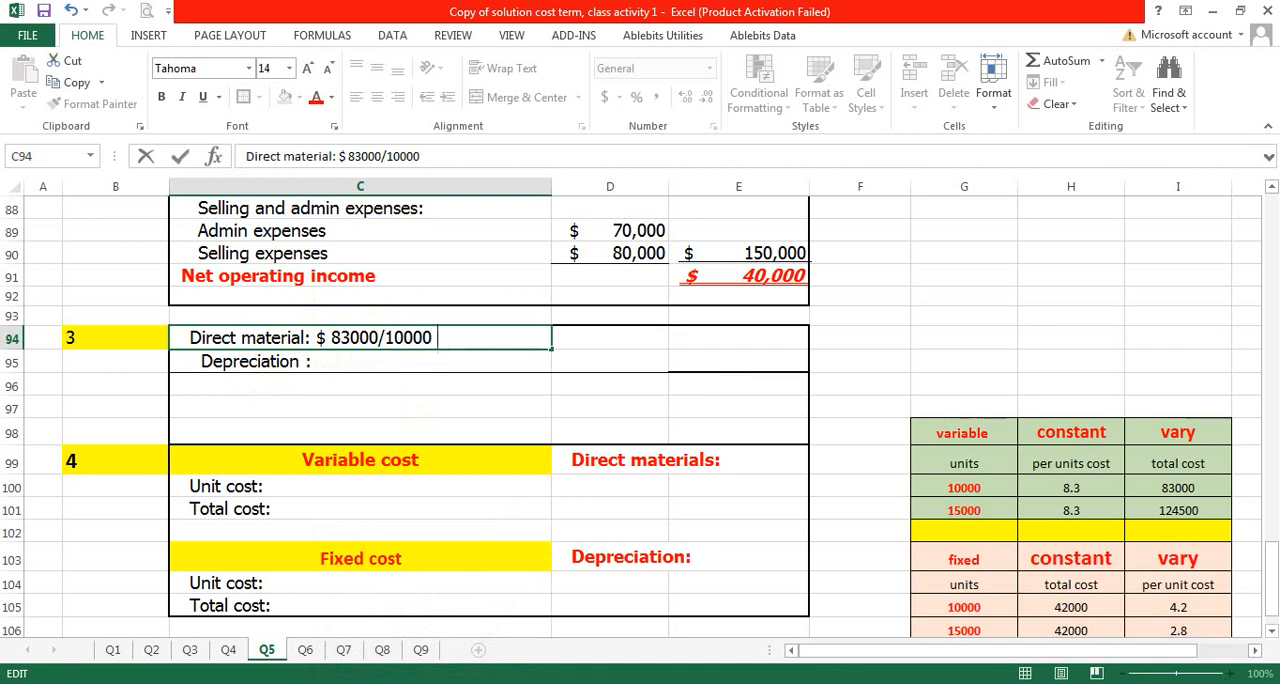
key(Caps_Lock)
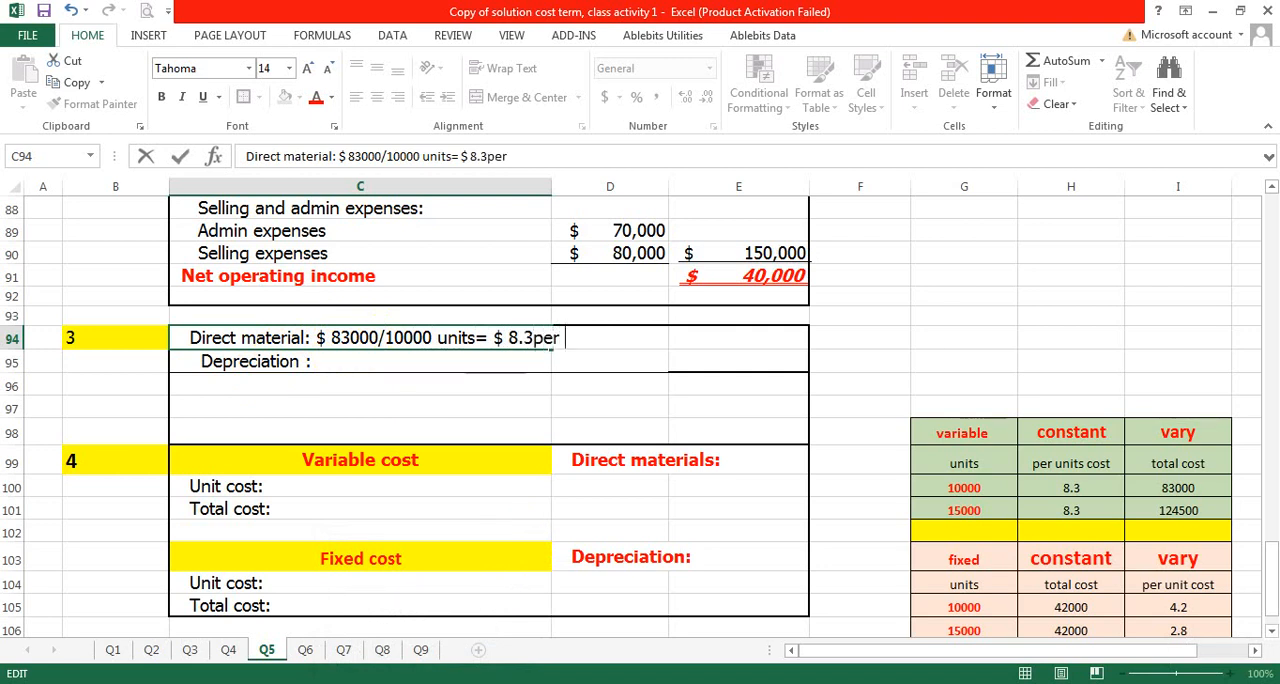
click(371, 408)
- Complete the depreciation answer in C95 with "$ 42000/ 10000 units= $ 4.2 per unit" and insert a space before "per unit" in C94
click(338, 346)
double_click(330, 362)
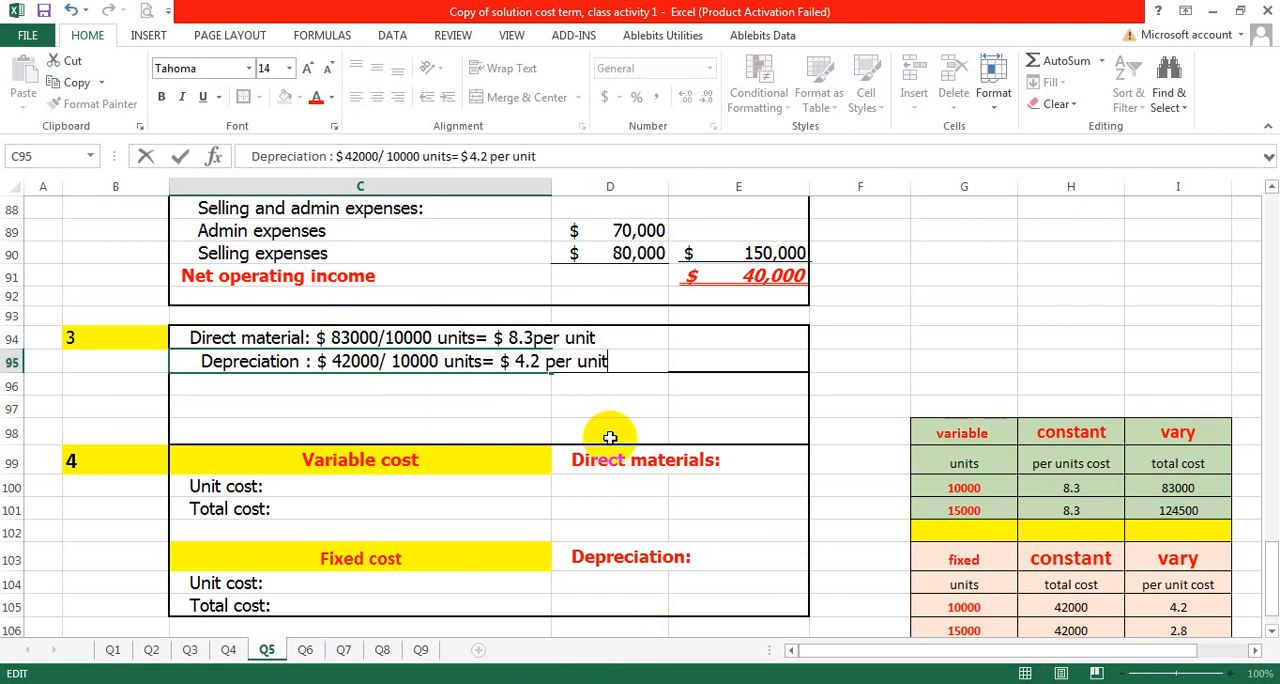
click(545, 337)
double_click(538, 337)
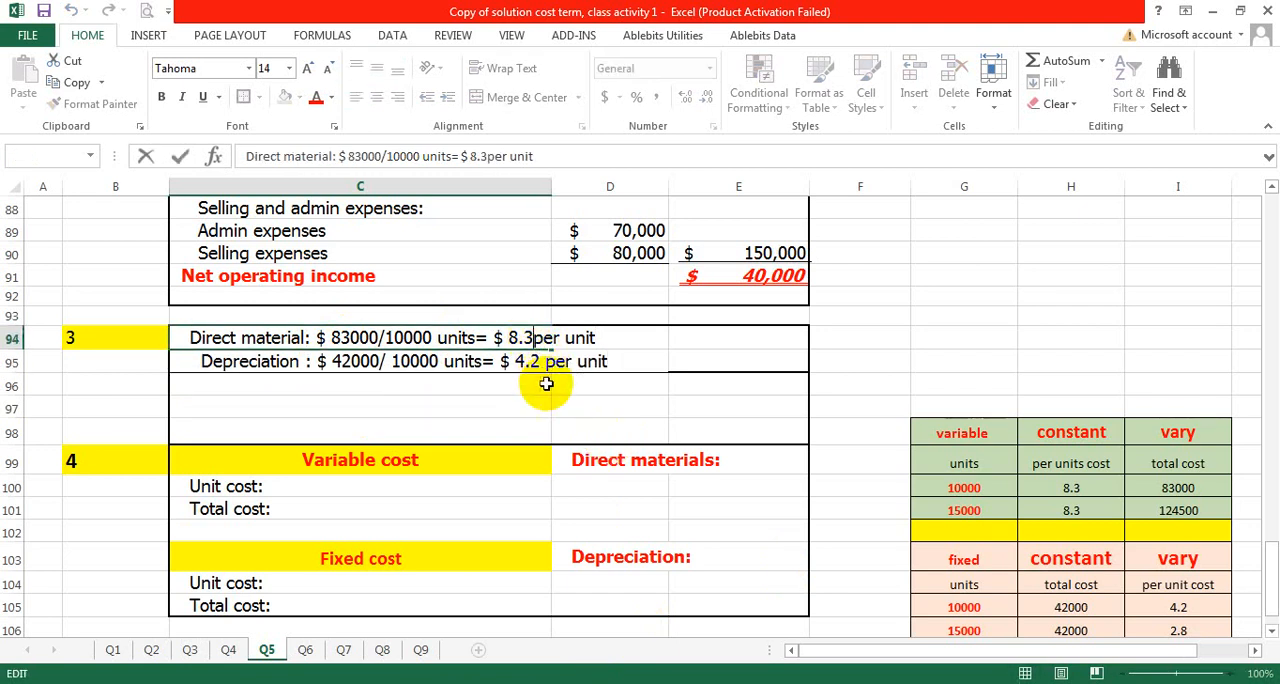
click(479, 398)
- Read requirement 4 about the expected 15,000 units and return to the unit cost line of the part 4 answer section
scroll(224, 331, down, 2)
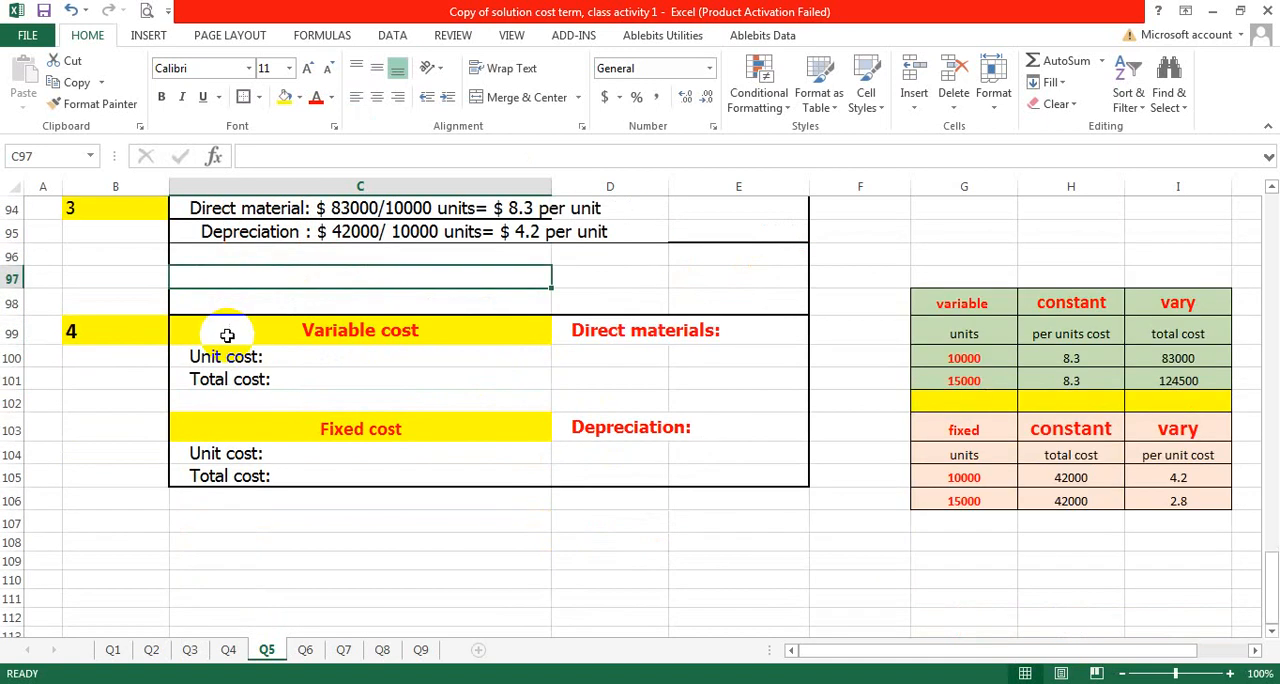
scroll(225, 333, up, 1)
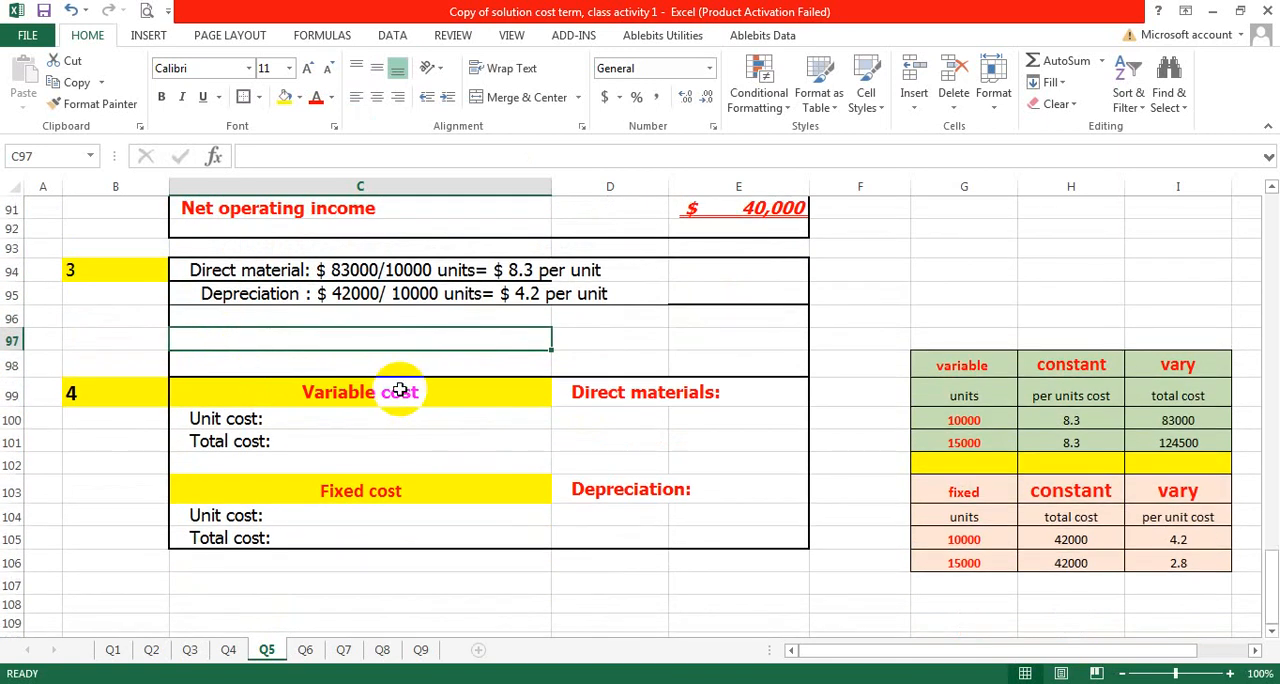
scroll(400, 390, up, 3)
scroll(403, 391, up, 16)
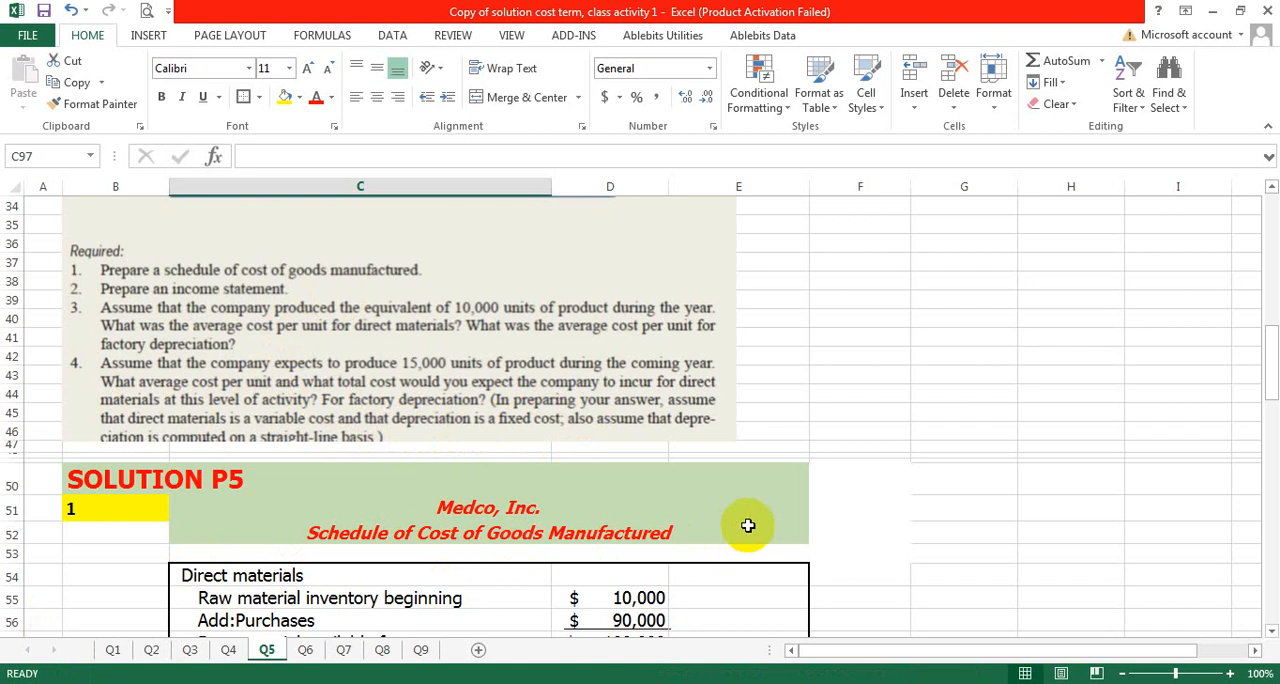
click(850, 515)
scroll(690, 518, down, 9)
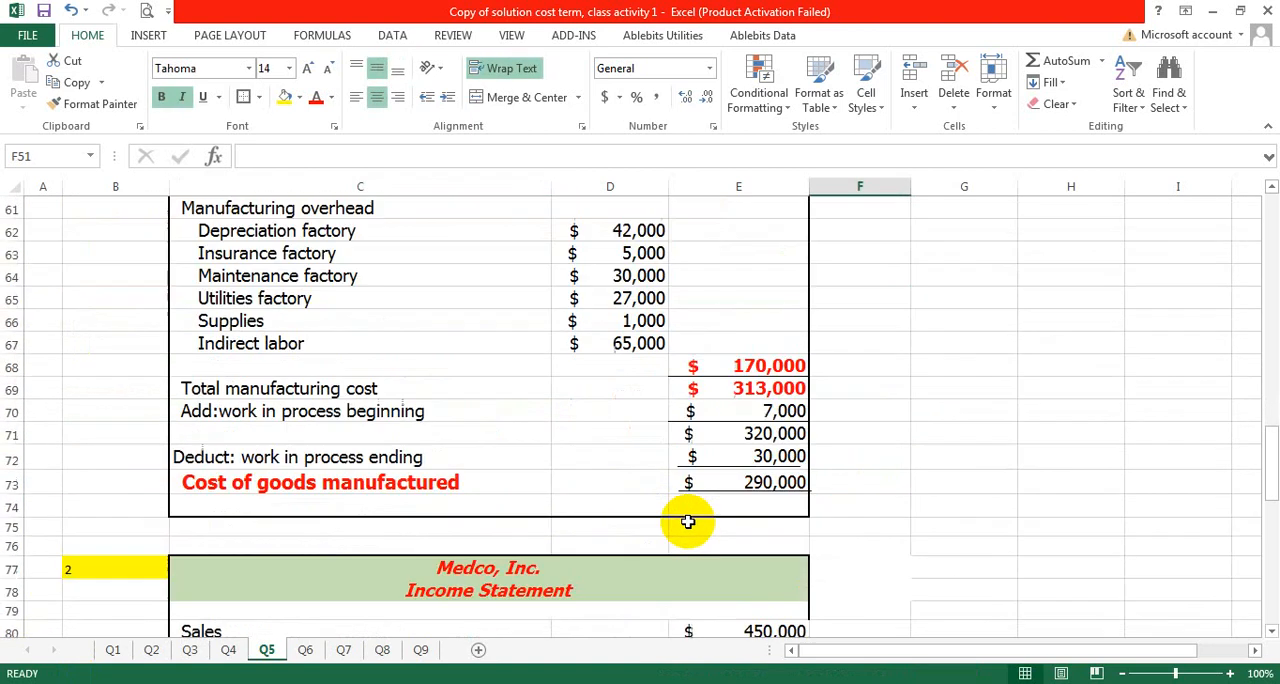
scroll(688, 521, down, 10)
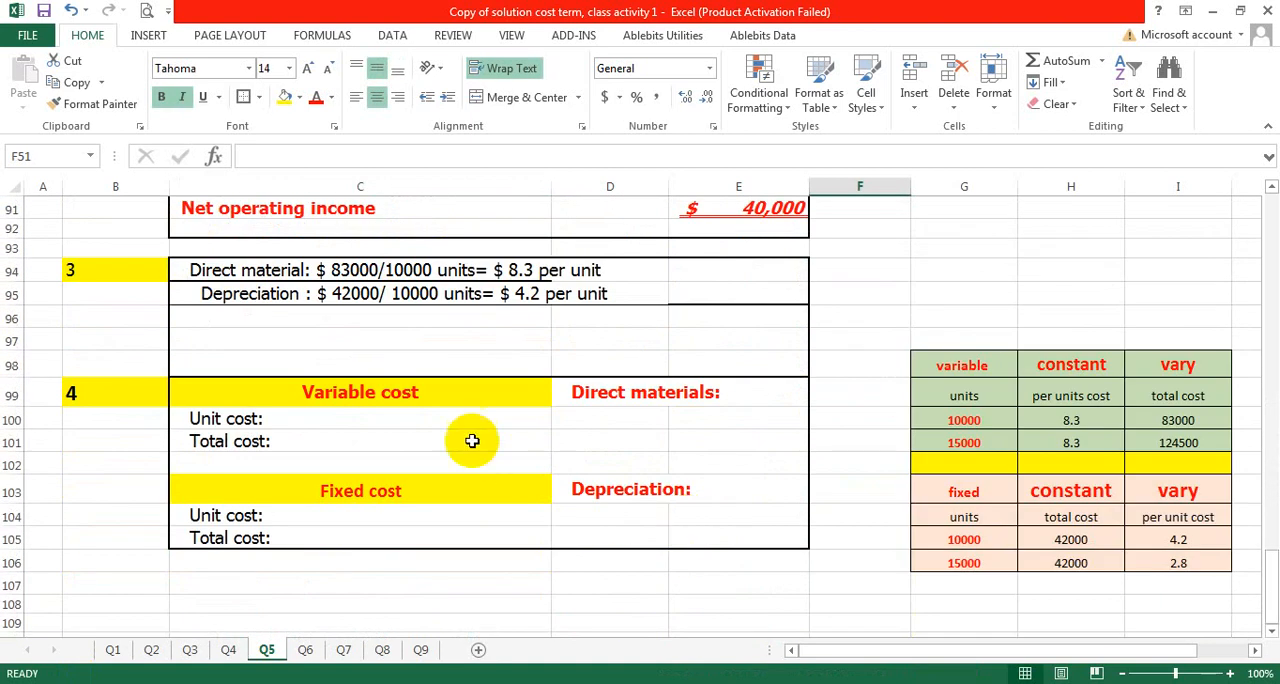
click(330, 418)
double_click(324, 424)
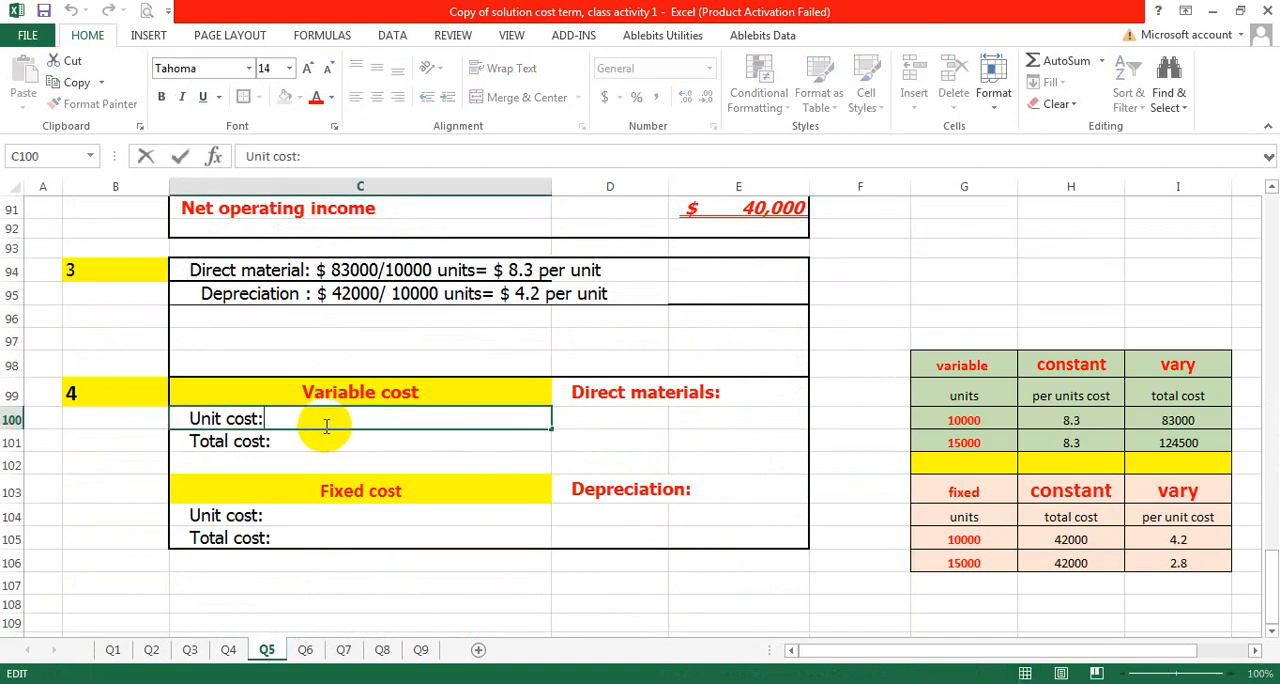
- Clear the per-unit variable costs in H100:H101 of the variable cost table
click(1028, 424)
drag(1049, 424, 1053, 438)
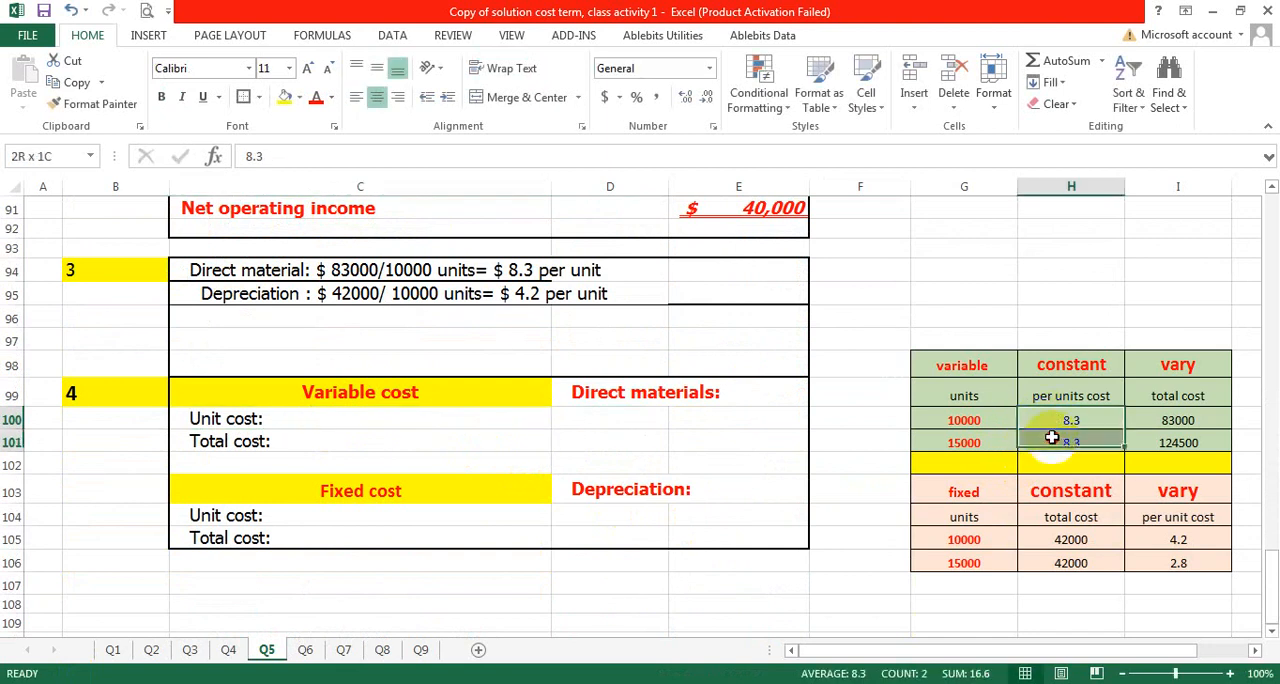
key(Delete)
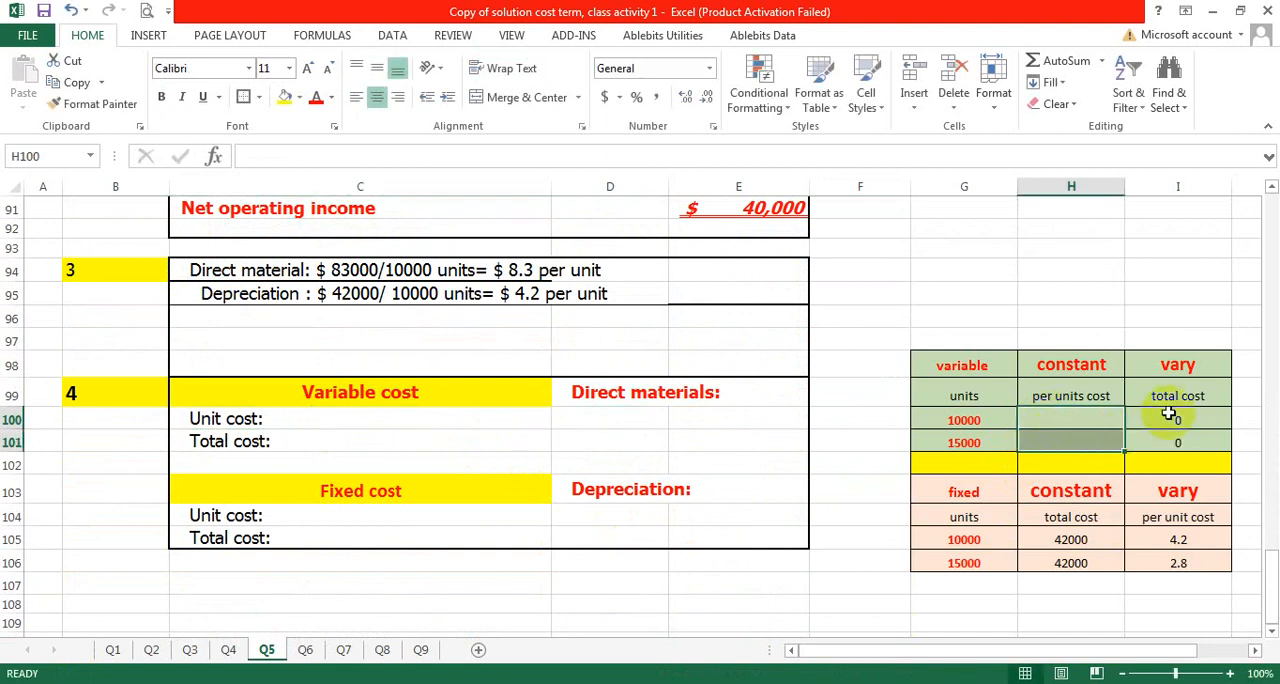
- Enter 8.3 as the variable cost per unit for both 10000 and 15000 units in H100 and H101
click(1085, 420)
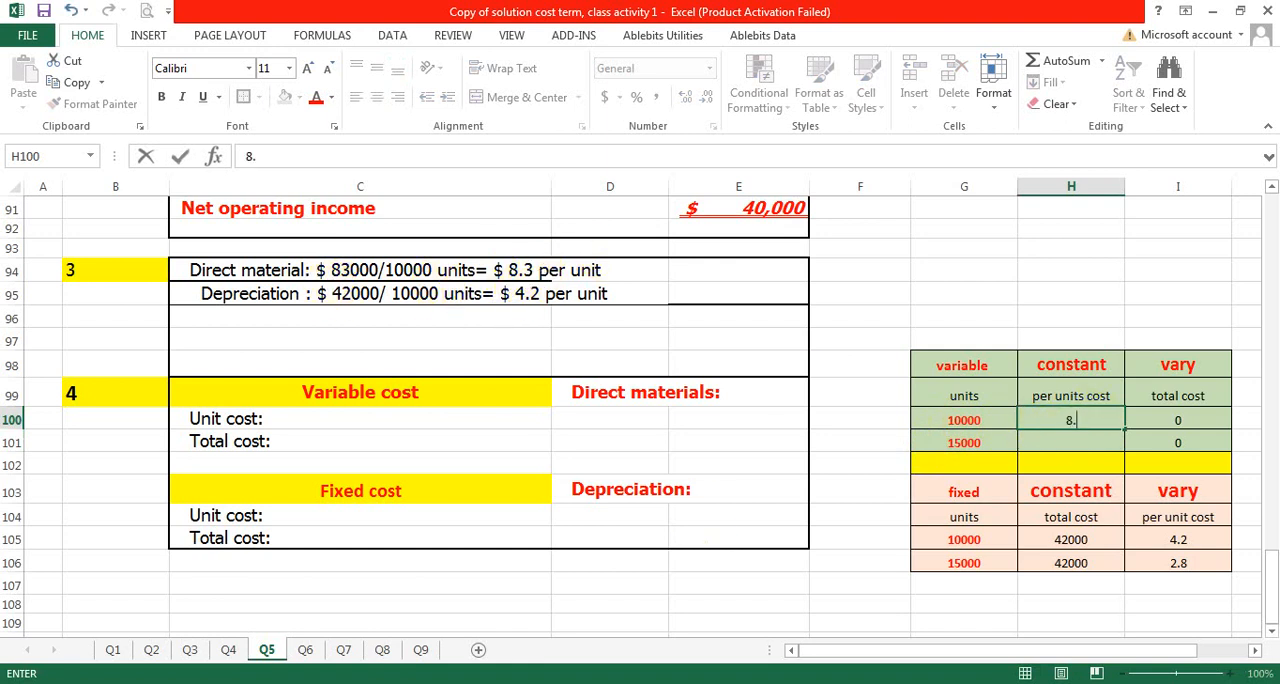
key(Return)
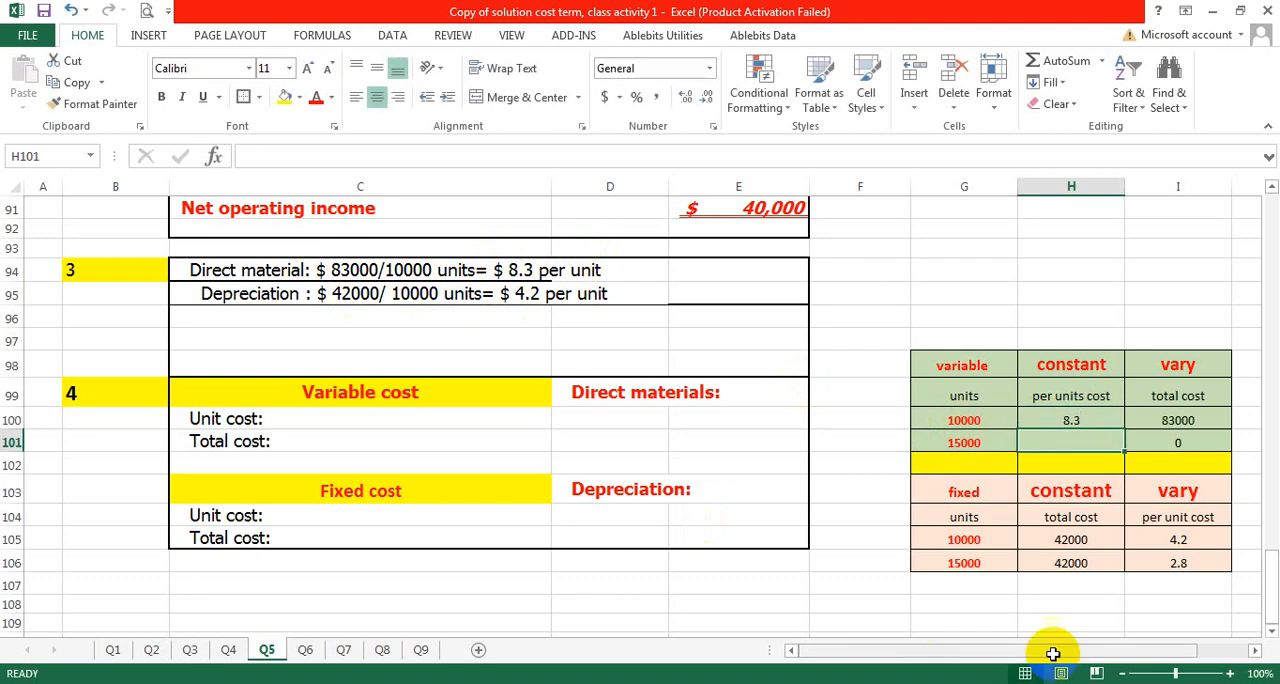
click(1007, 437)
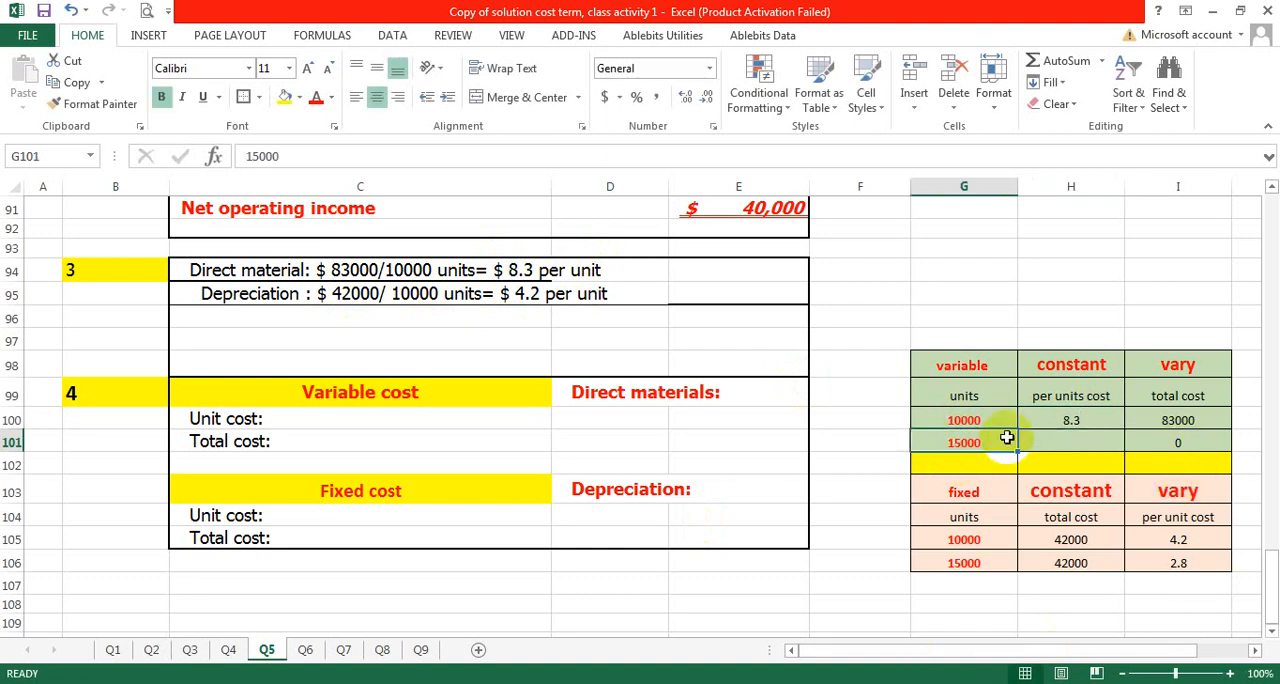
double_click(1068, 442)
text(8)
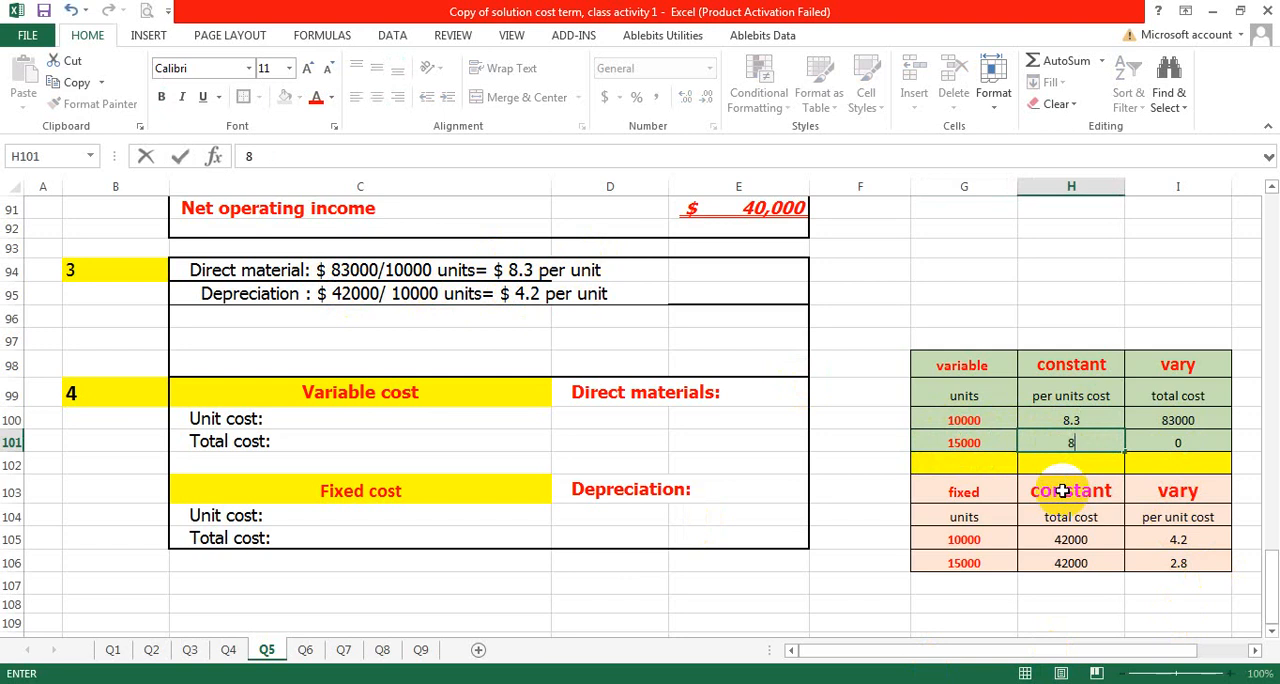
text(.3)
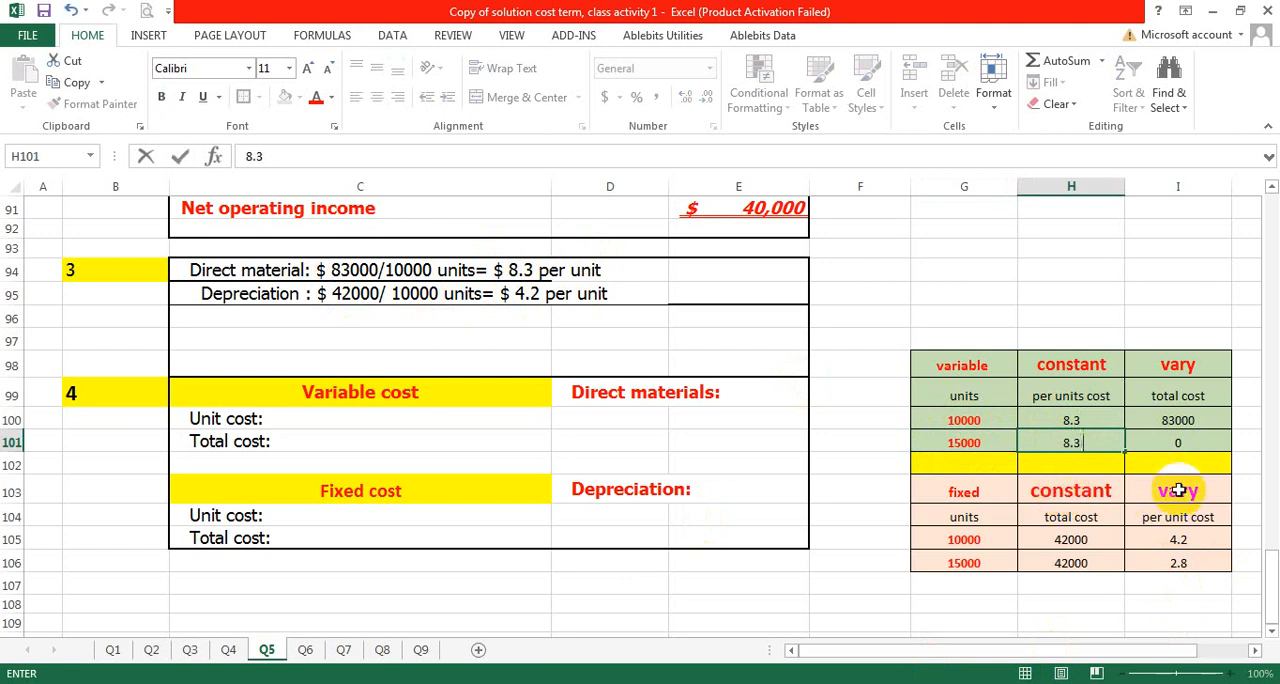
click(1192, 443)
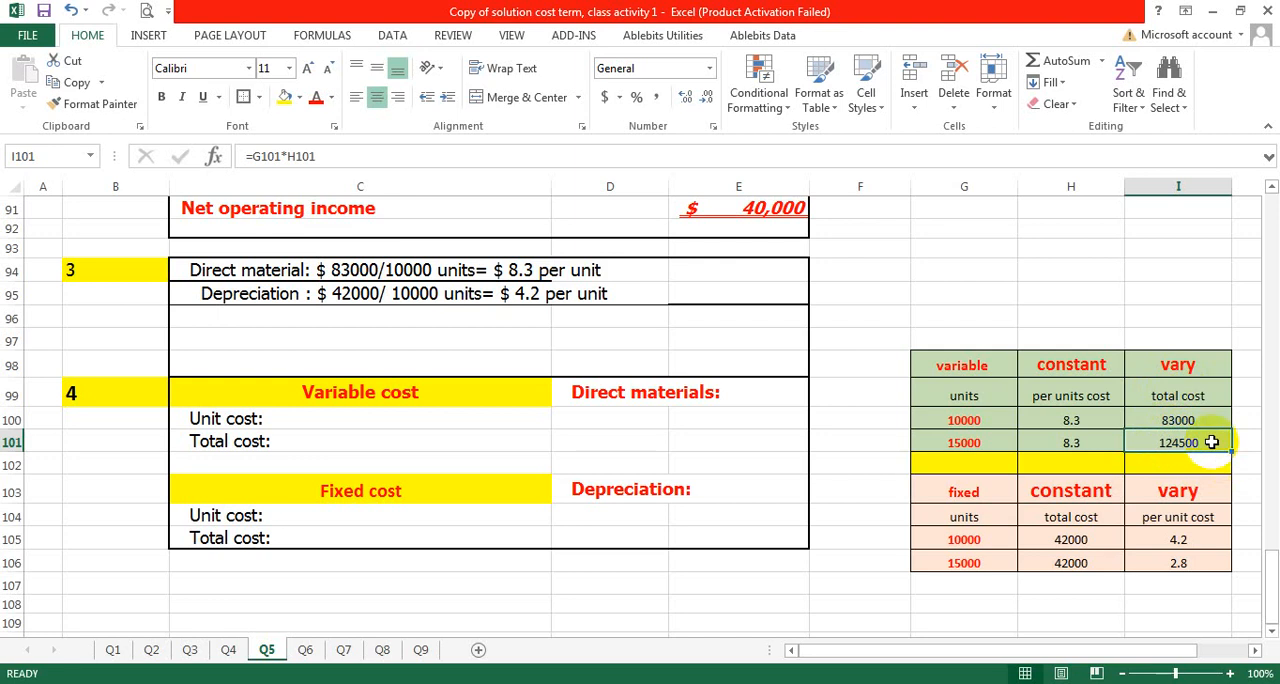
click(995, 371)
click(891, 363)
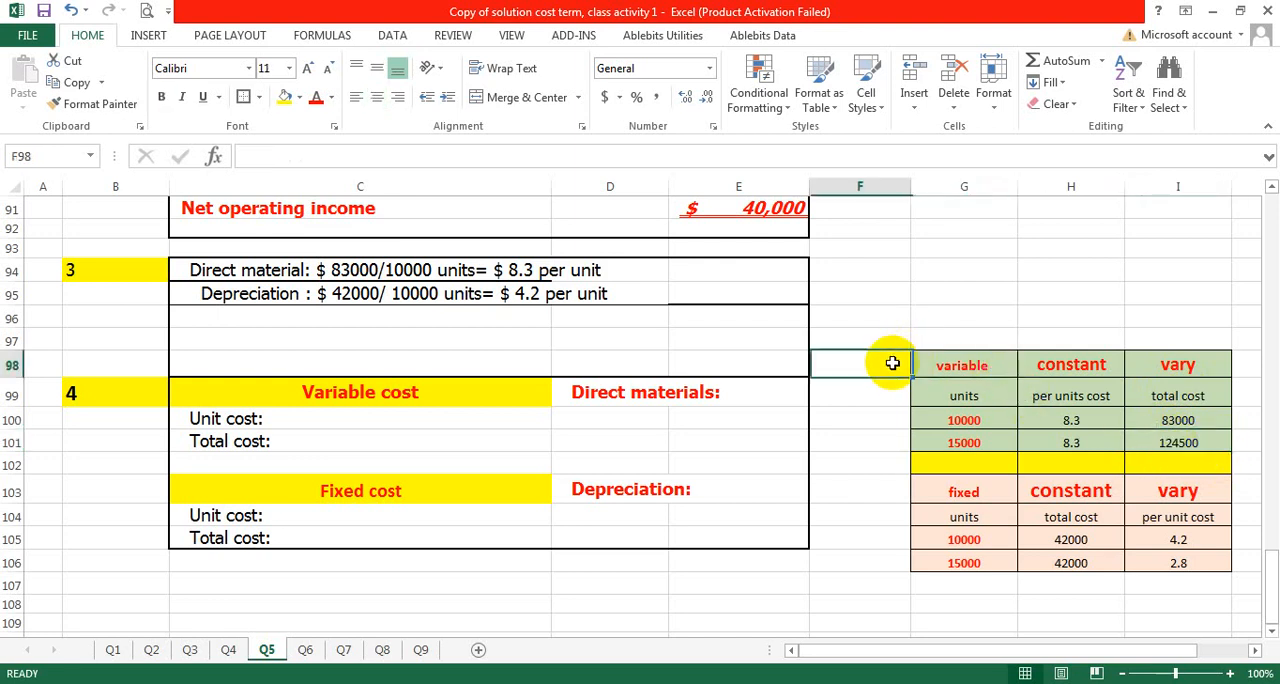
click(945, 368)
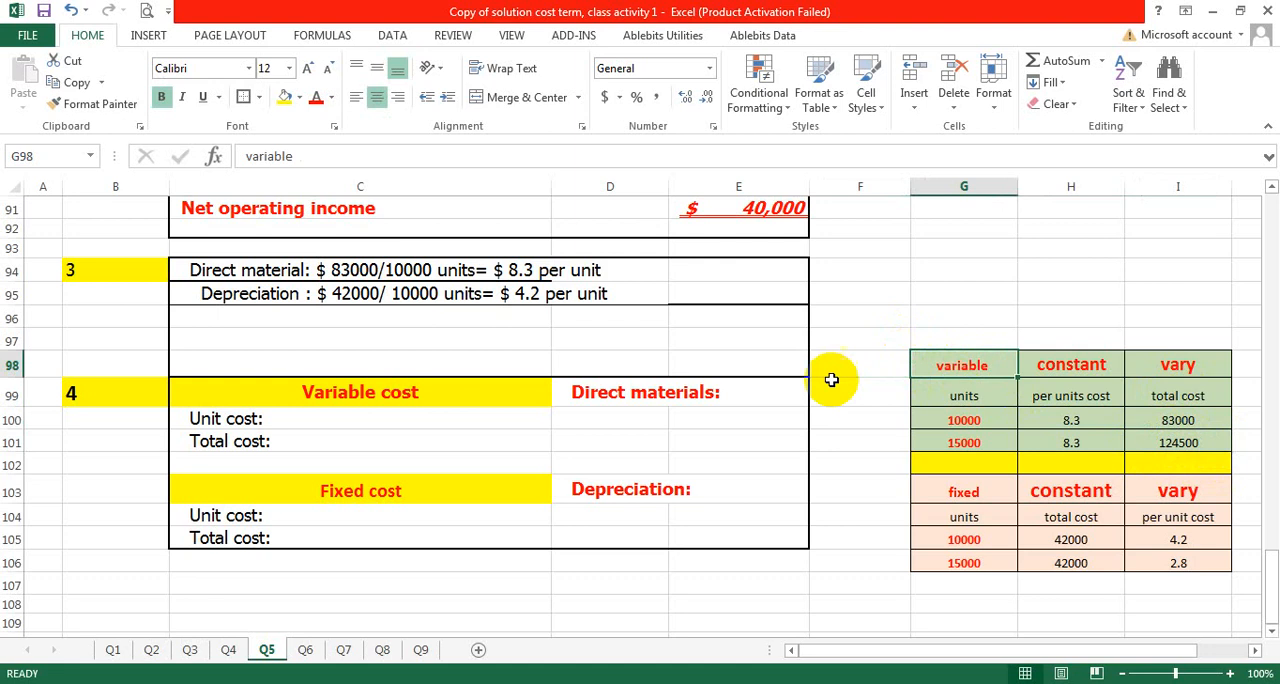
click(651, 396)
click(466, 392)
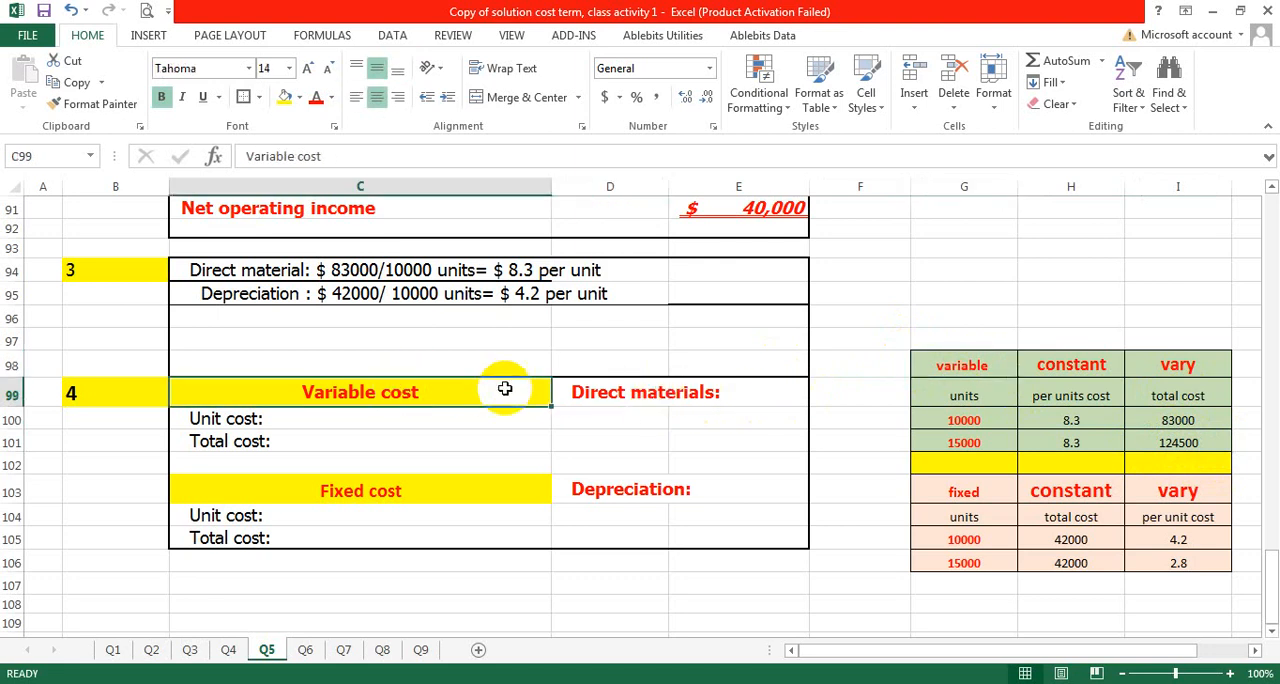
click(610, 390)
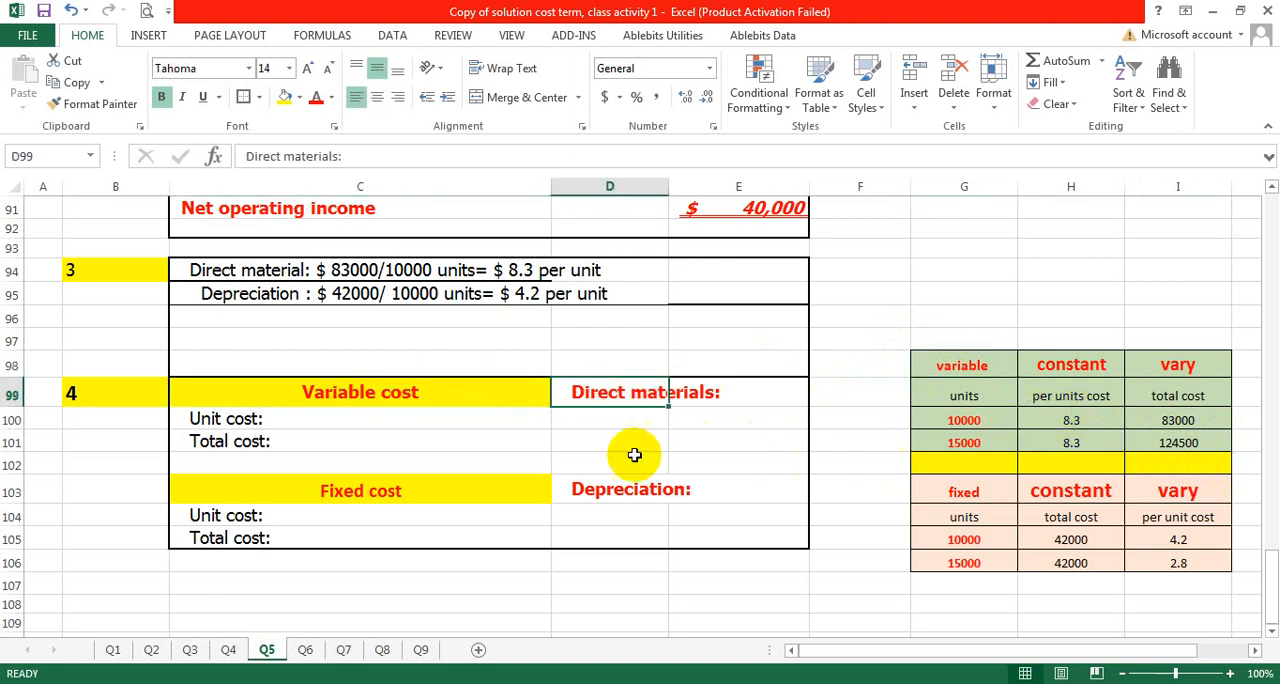
- Complete the direct materials unit cost line in C100 with "$ 8.3 (unchanged)"
double_click(266, 414)
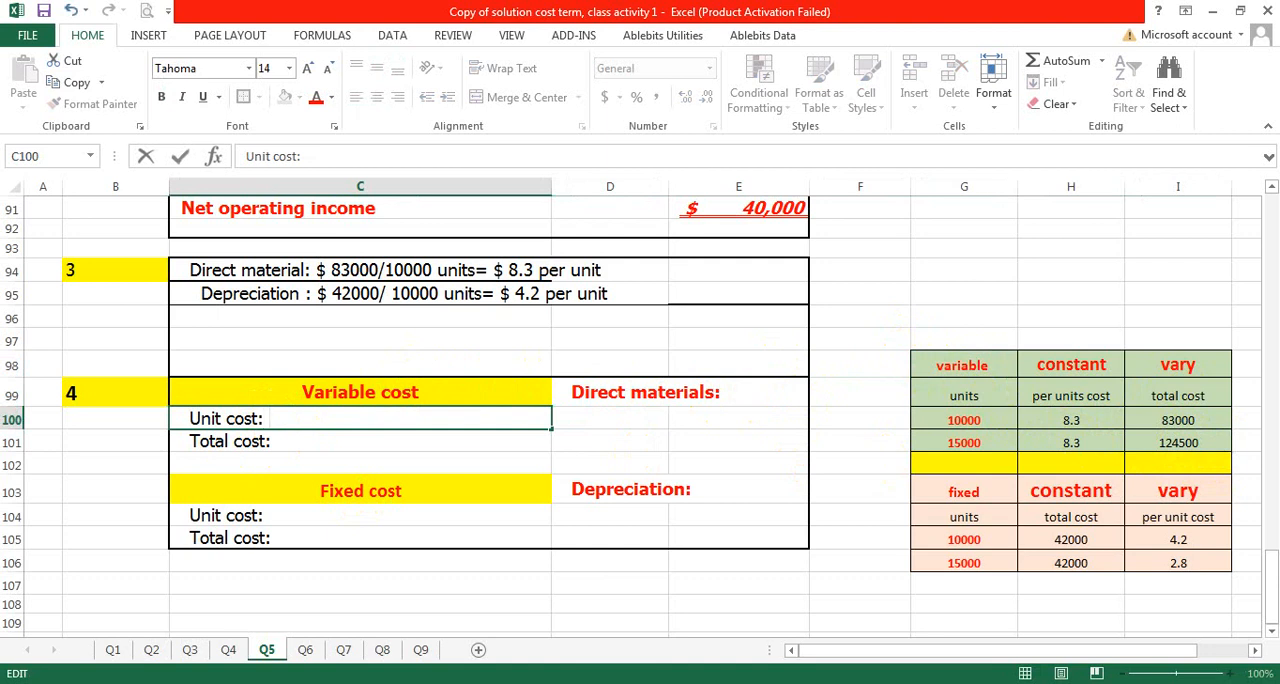
text($ 8.3 (unchange)
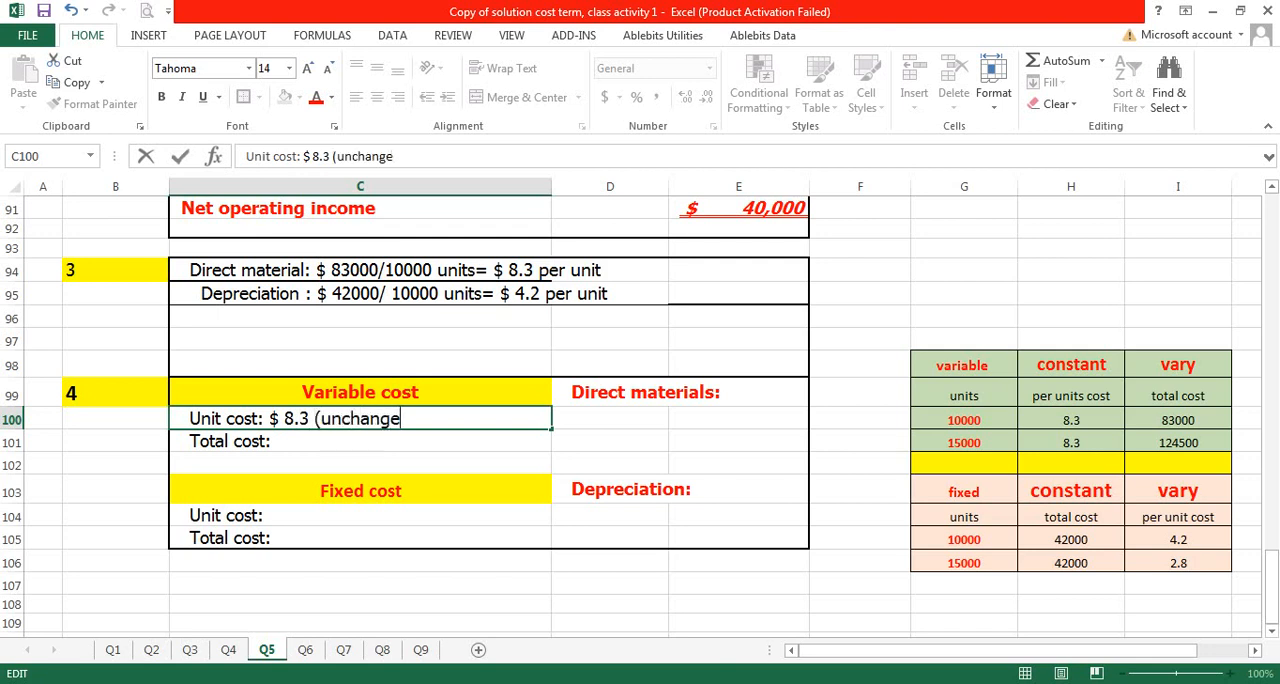
text(d)
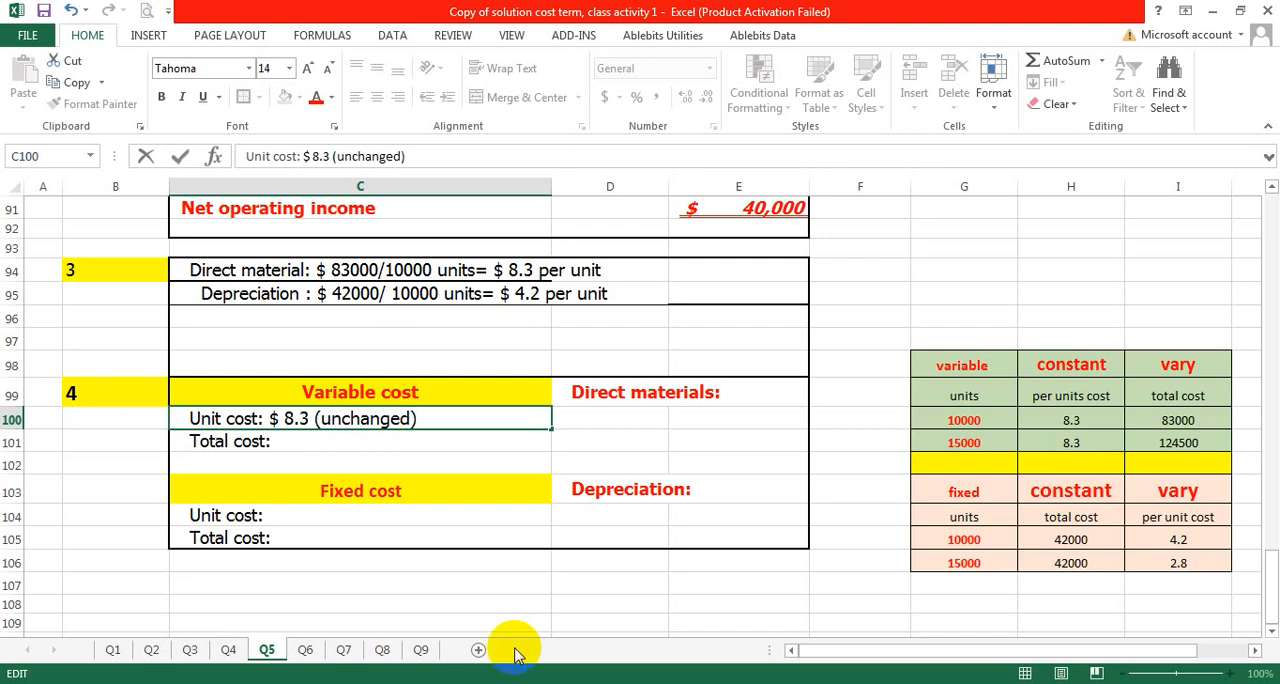
- Complete the direct materials total cost line in C101 with "15000 units* 8.3 per unit=$ 124500"
click(279, 447)
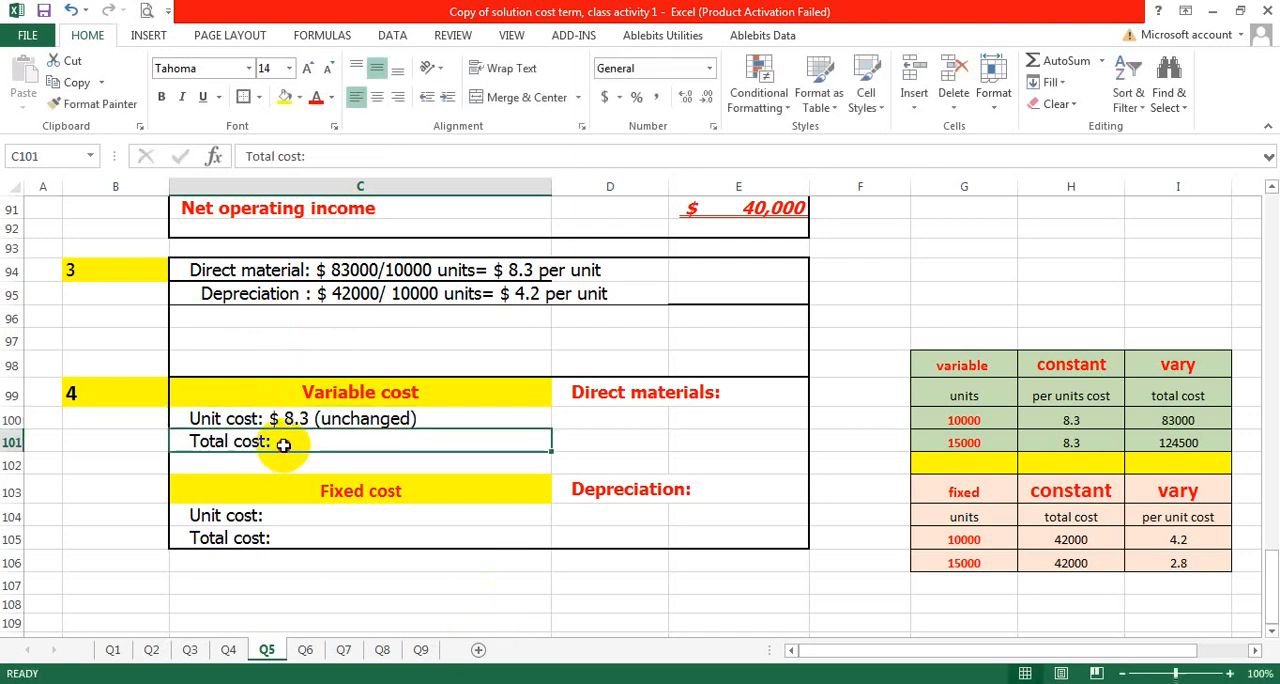
text(1)
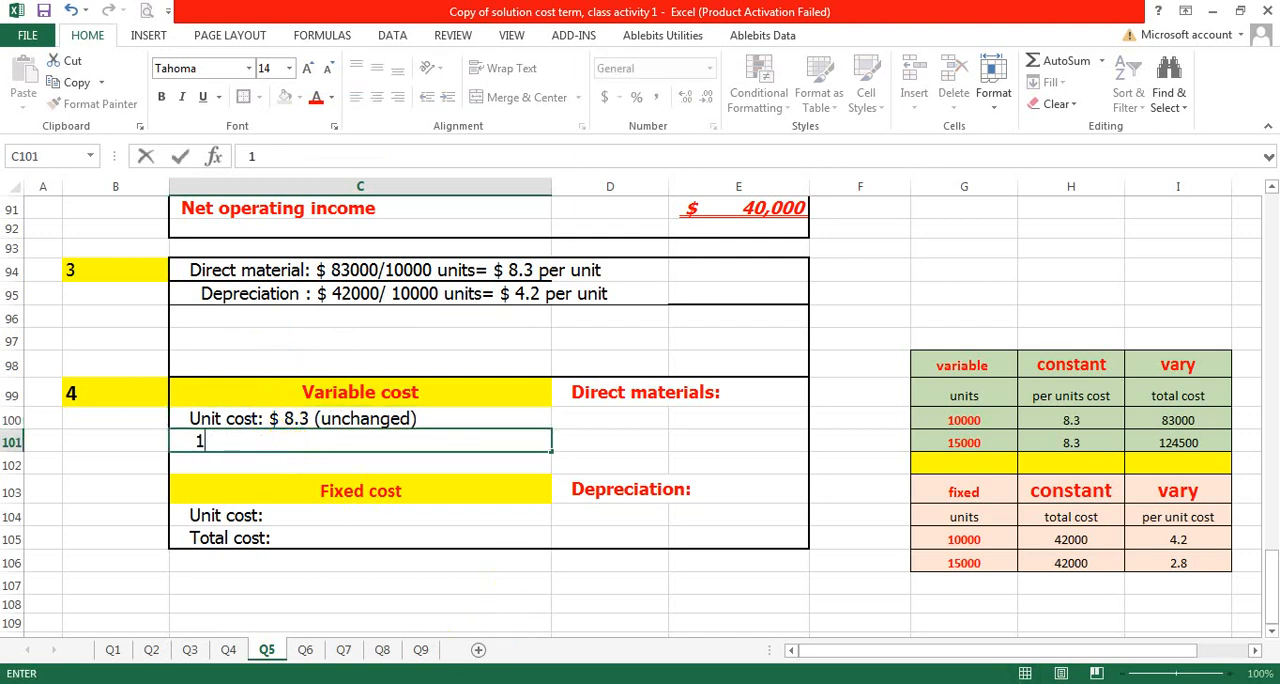
key(ctrl+z)
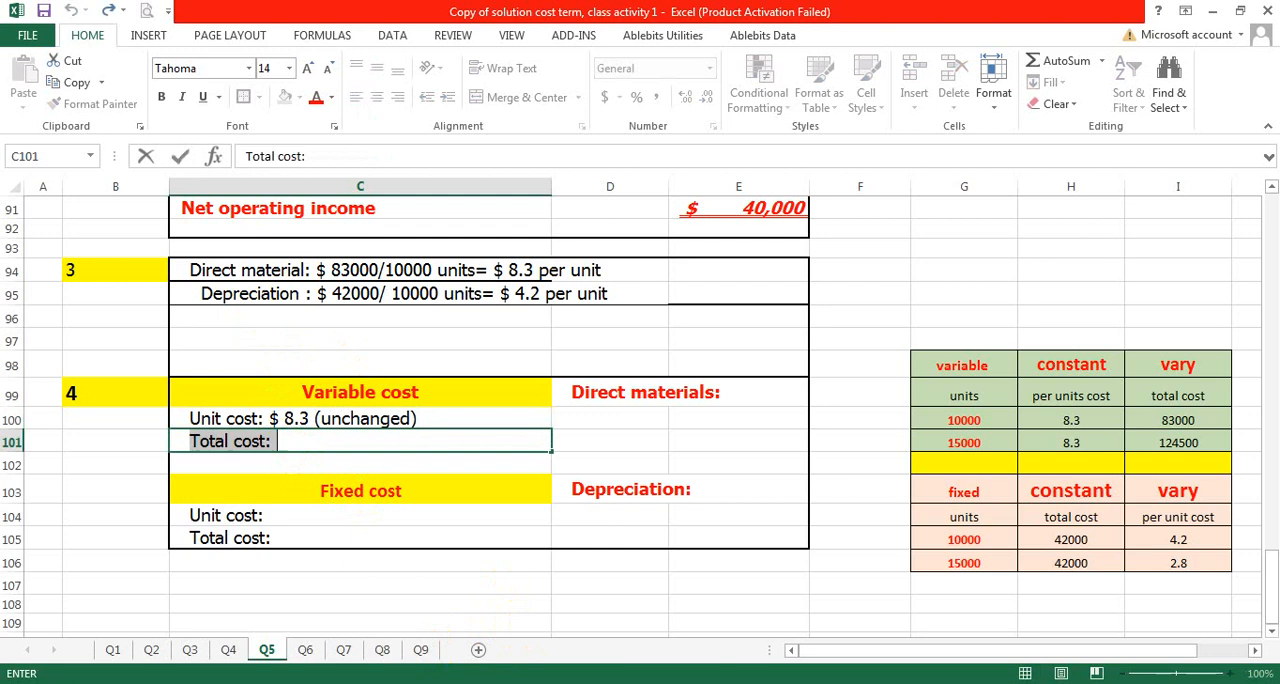
click(293, 451)
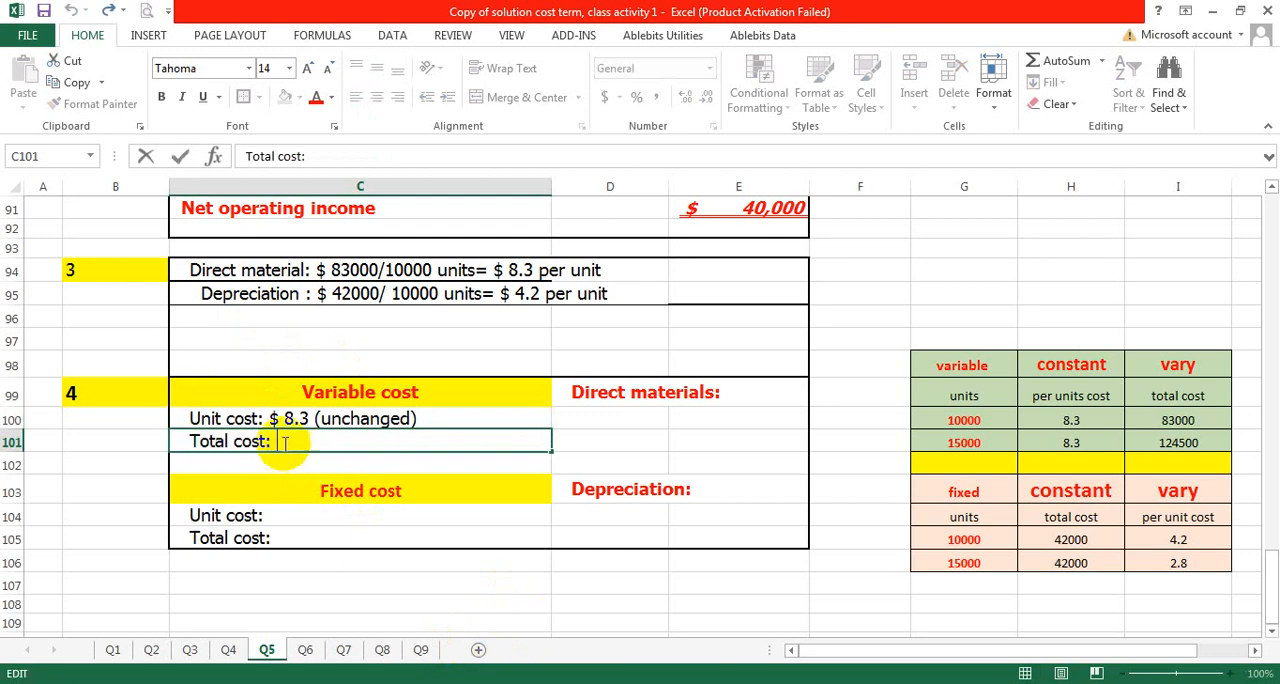
text(15000)
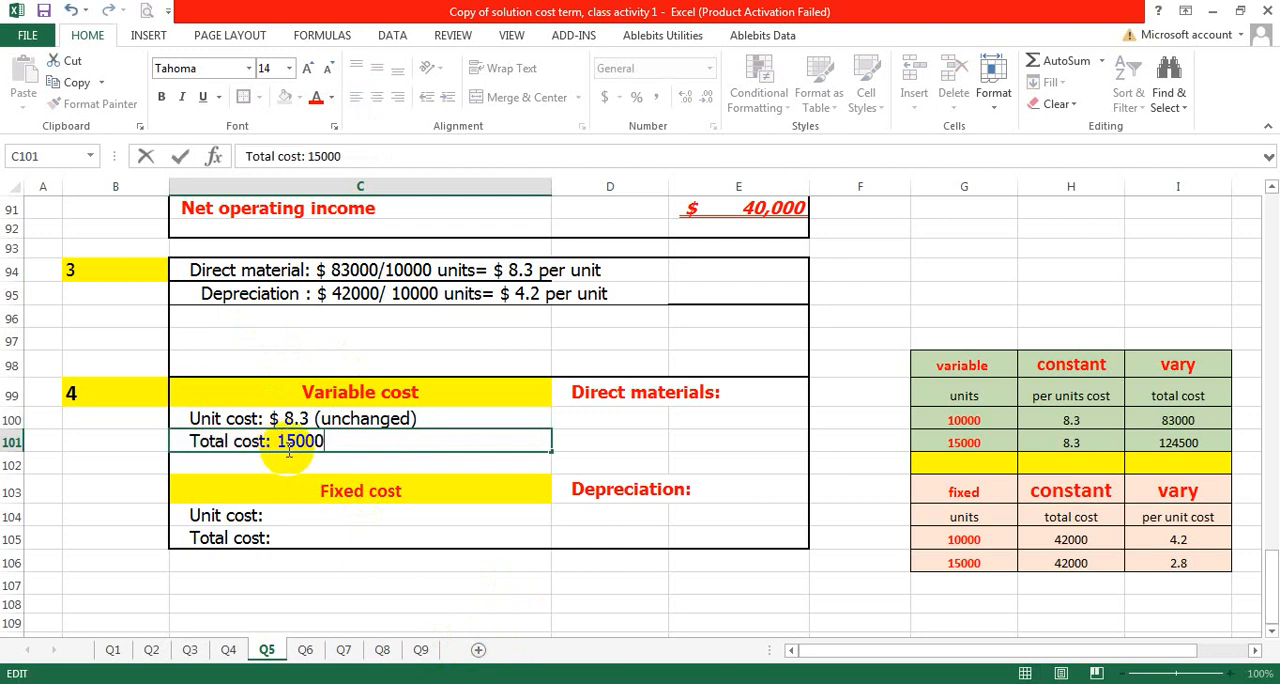
text( units*)
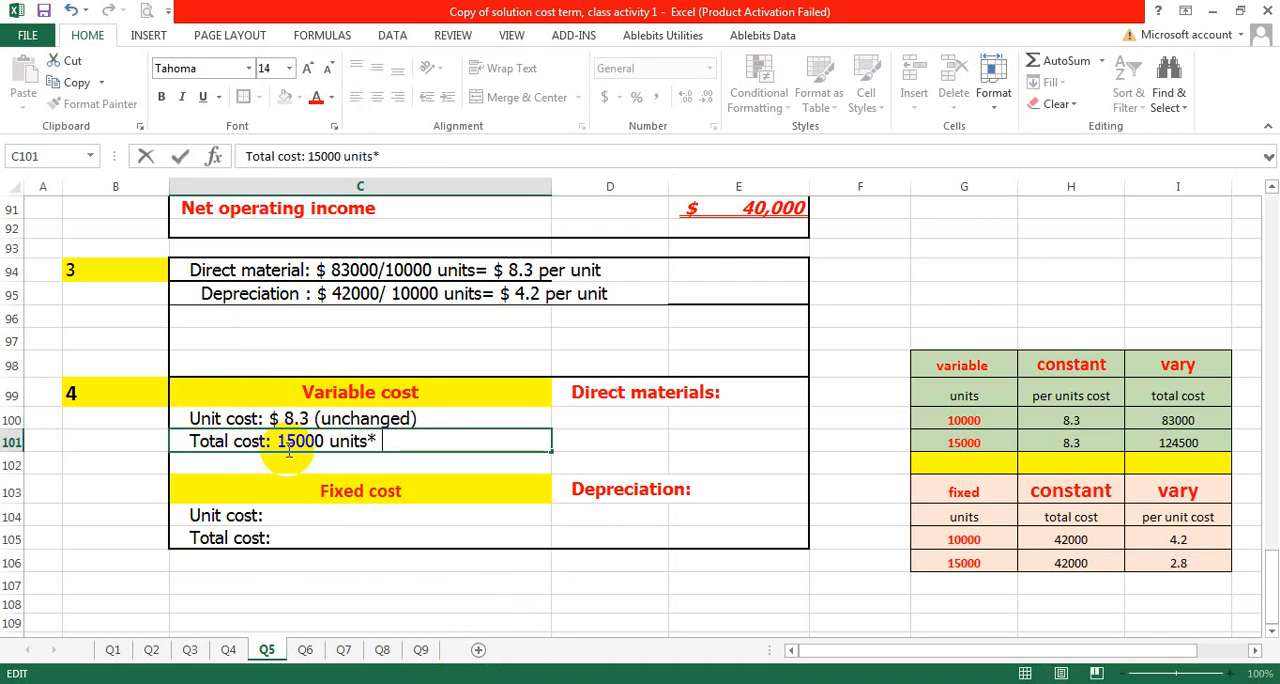
text( 8.3 per unit)
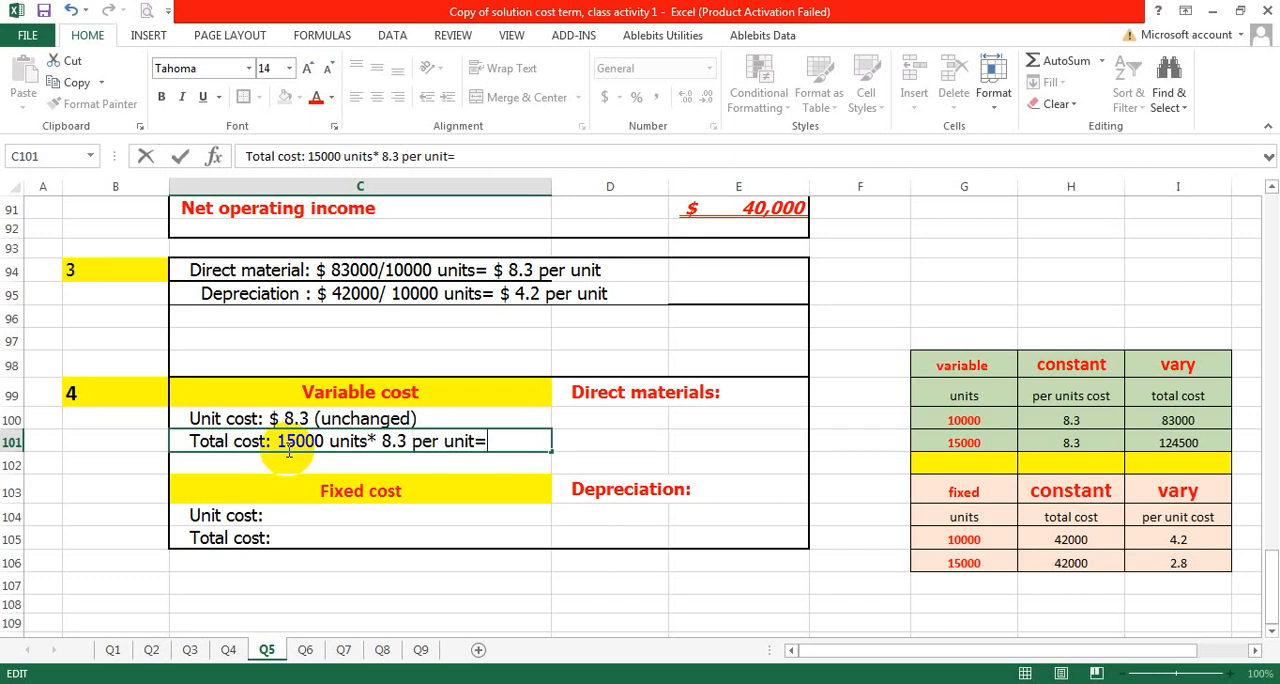
text(=$ 1245)
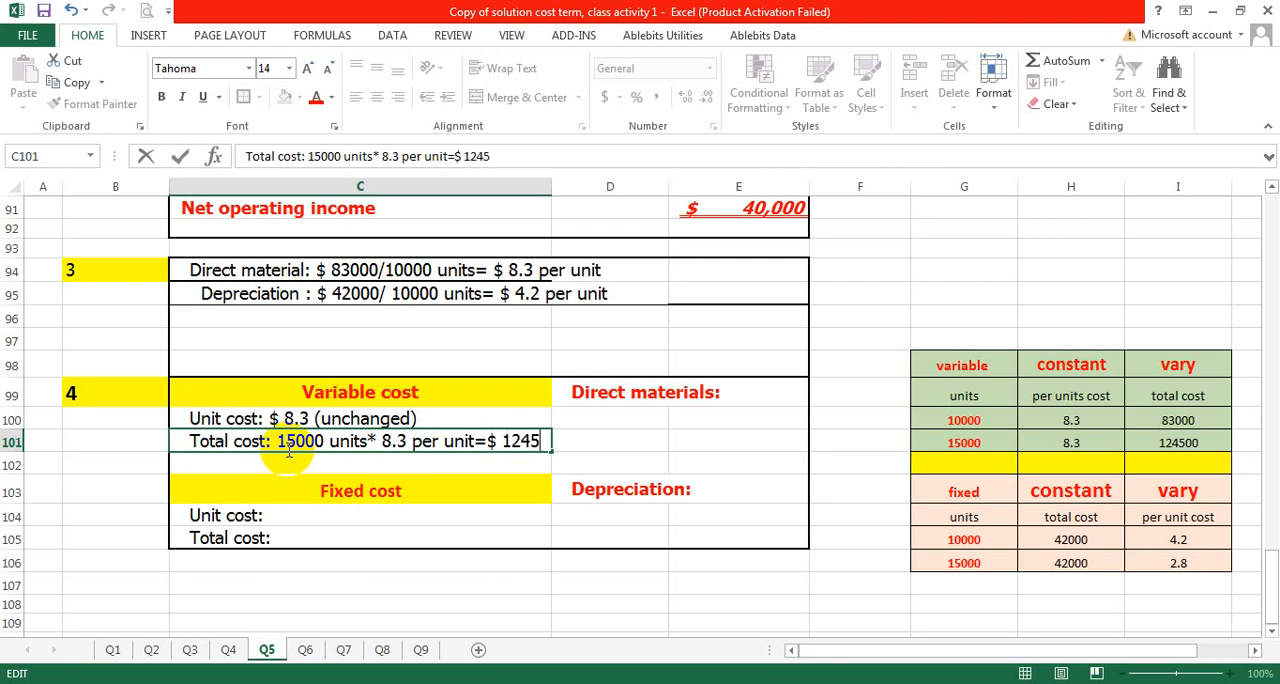
text(000)
key(BackSpace)
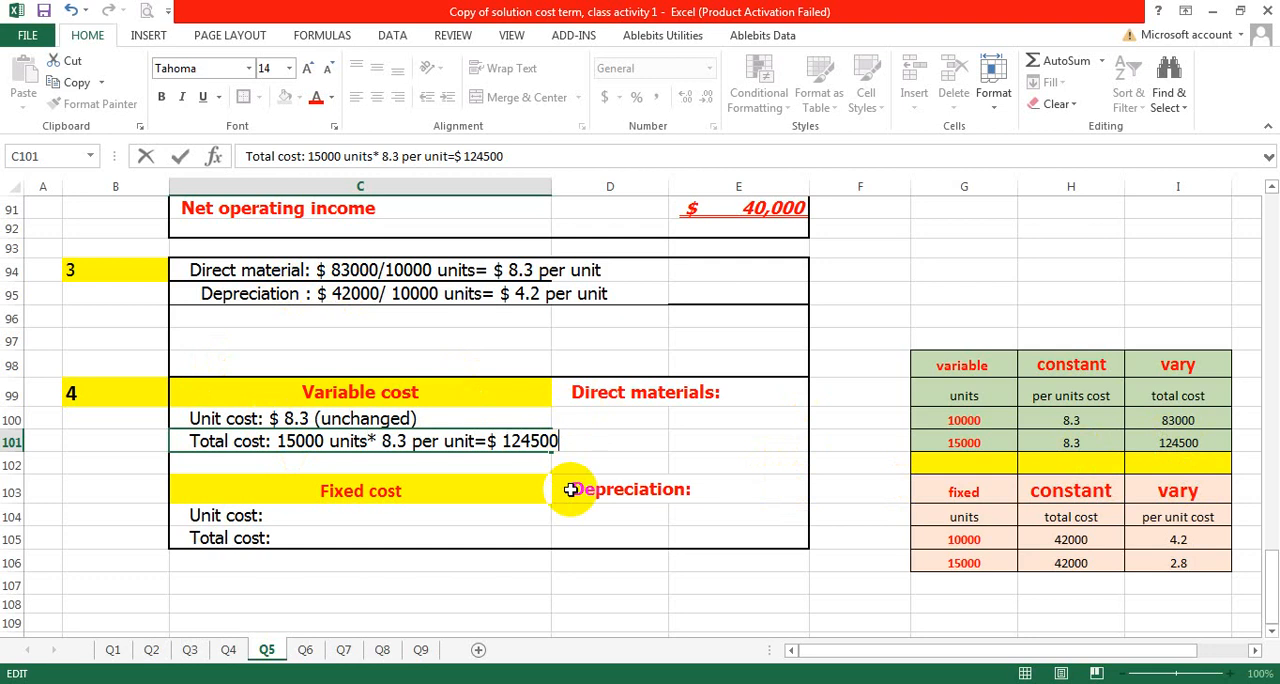
click(537, 506)
click(517, 446)
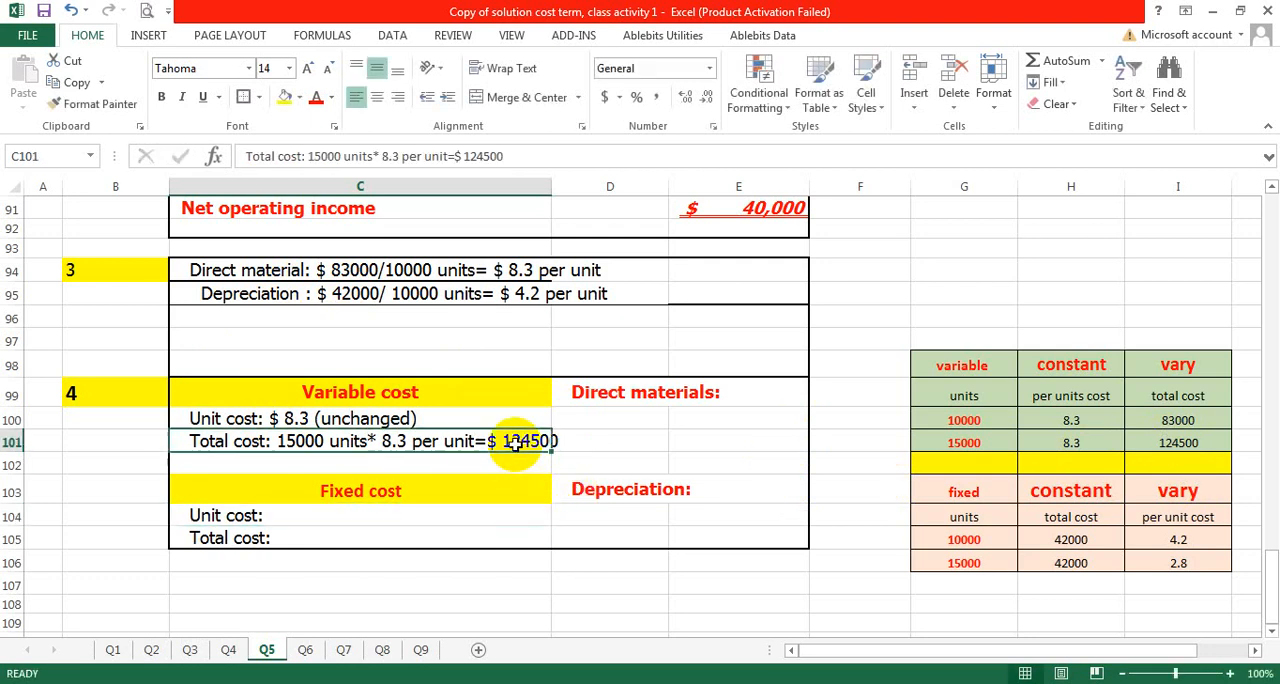
click(580, 472)
- Clear the total costs for both unit levels in H105:H106 of the fixed cost table
click(306, 508)
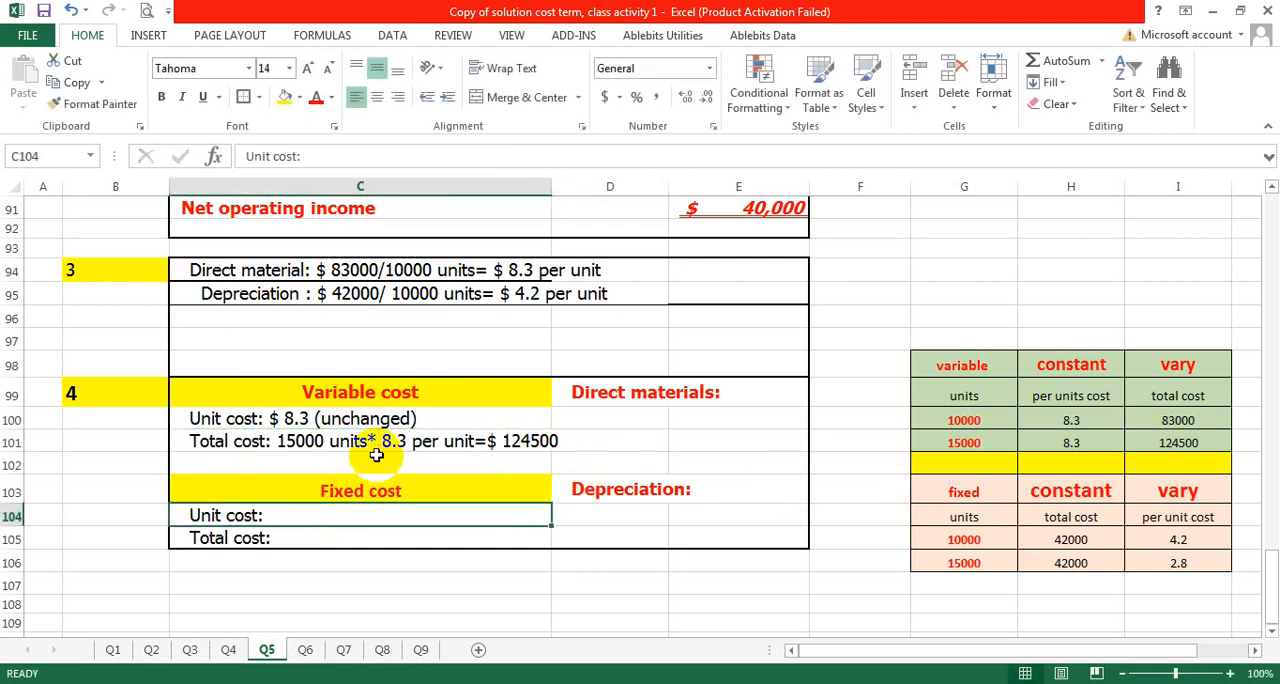
click(962, 488)
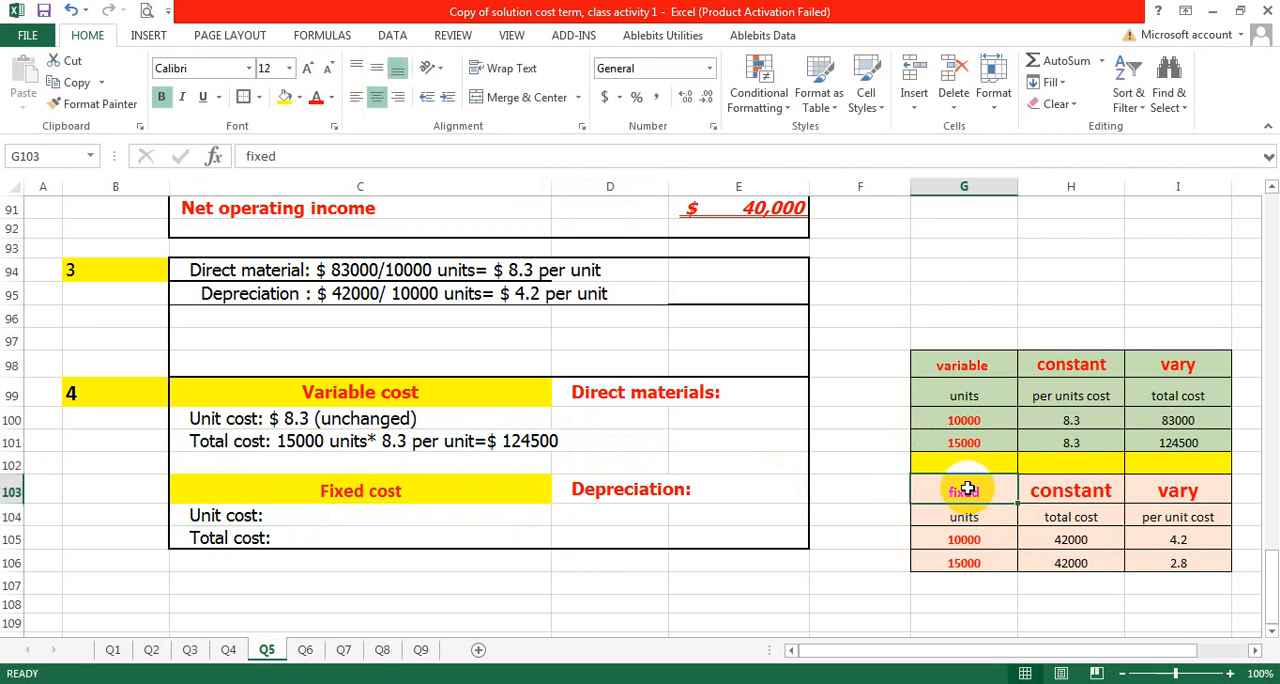
drag(946, 487, 1178, 565)
click(1081, 556)
drag(1080, 537, 1082, 562)
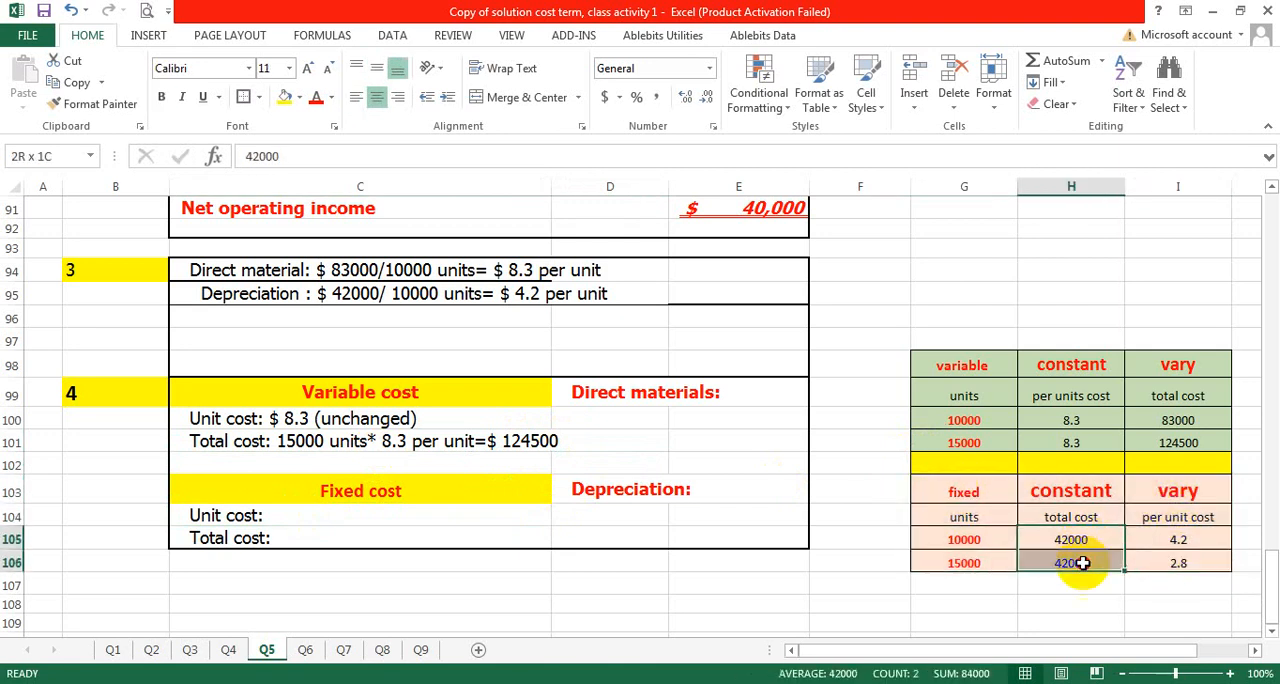
key(Delete)
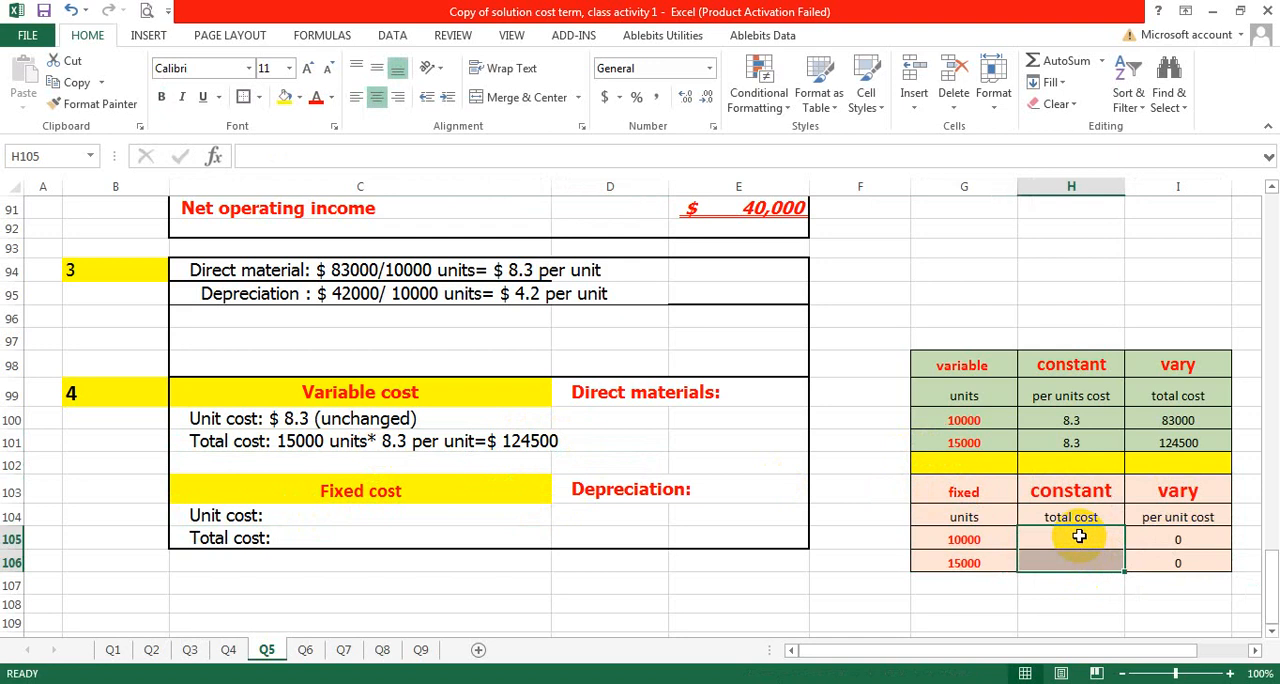
- Enter 42000 as the total fixed cost for both 10000 and 15000 units in H105 and H106
click(1067, 542)
text(=)
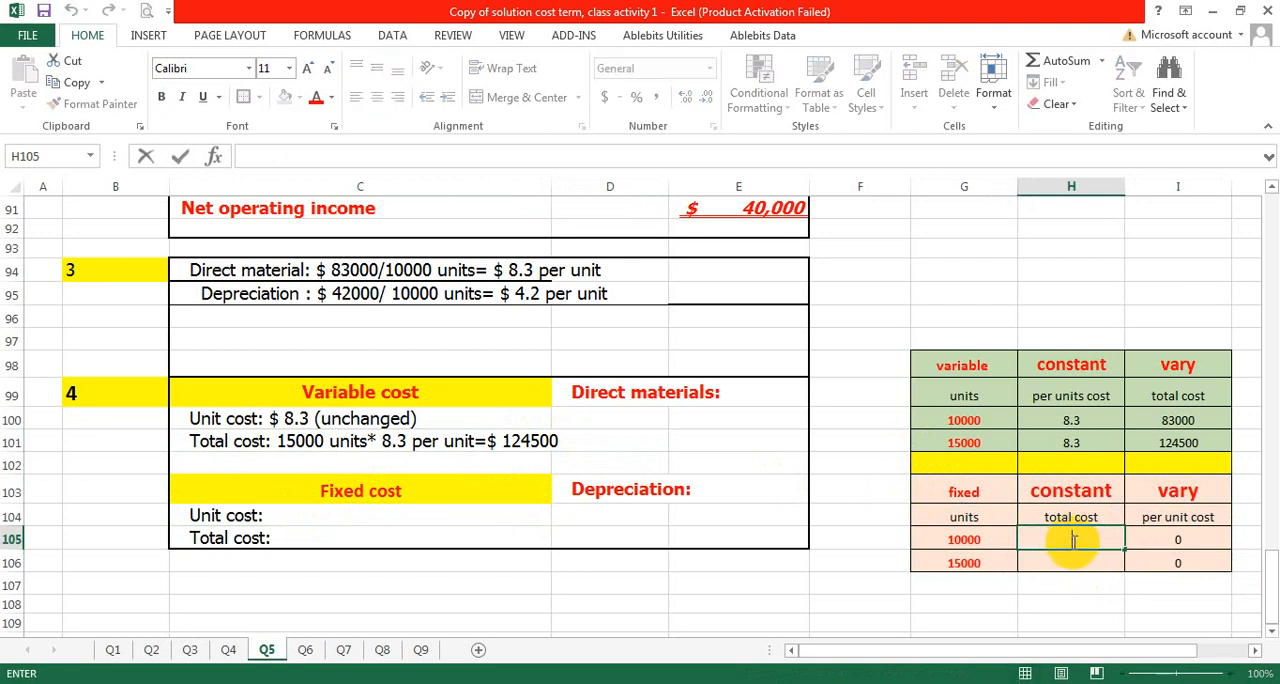
click(941, 541)
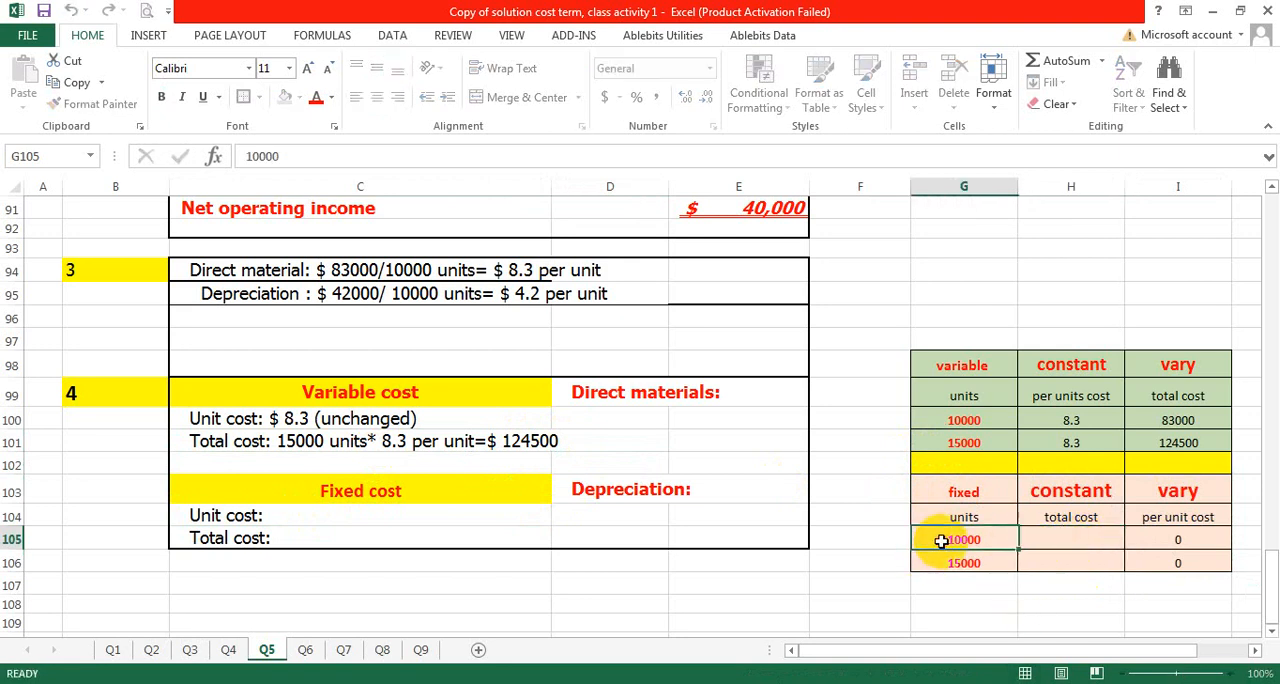
click(943, 562)
click(1083, 543)
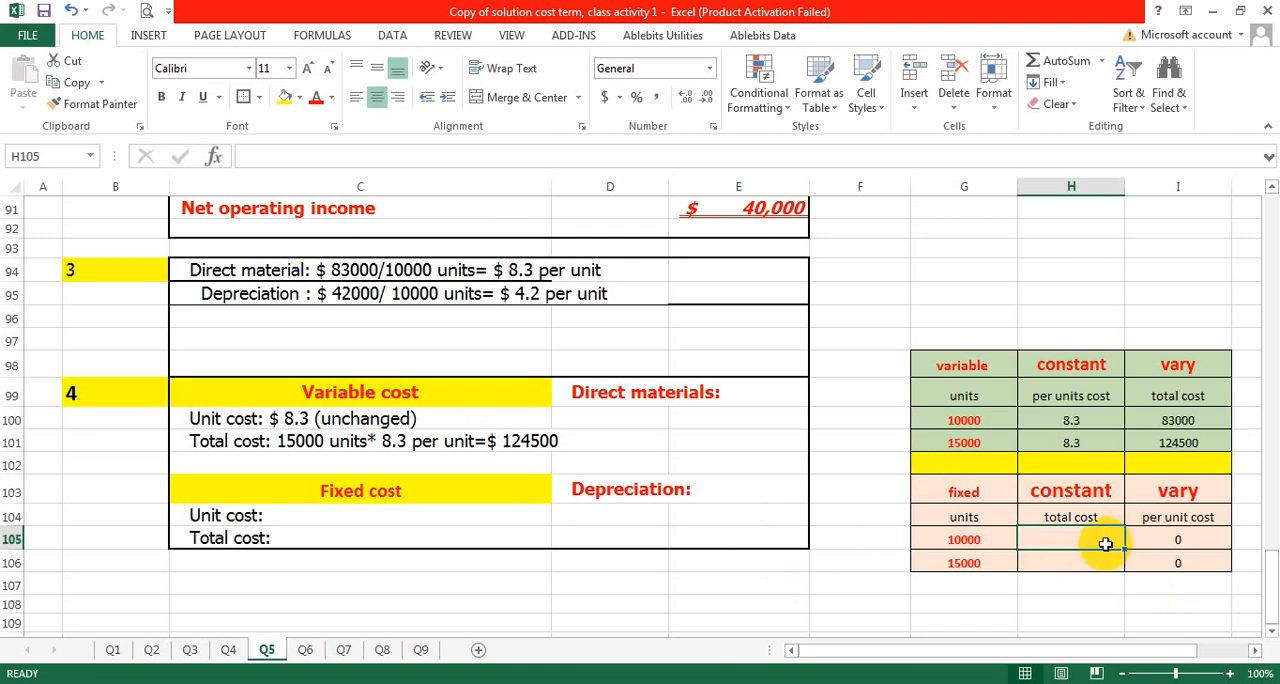
double_click(1080, 538)
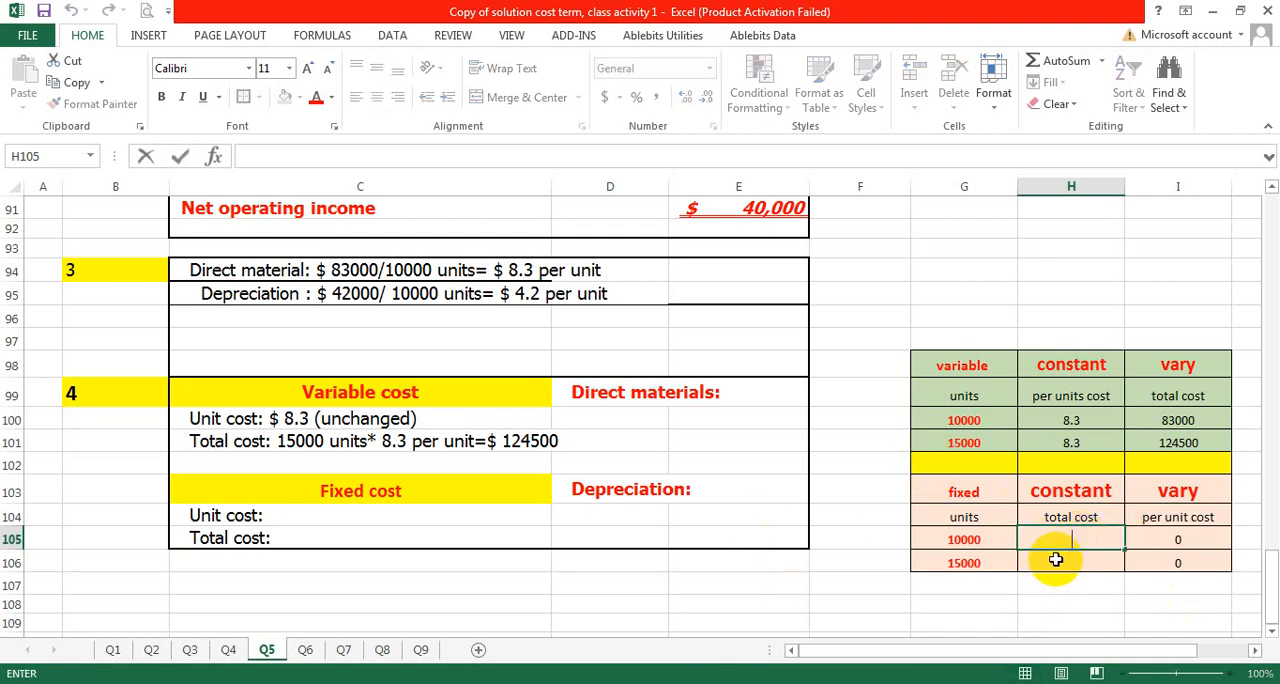
text(42000)
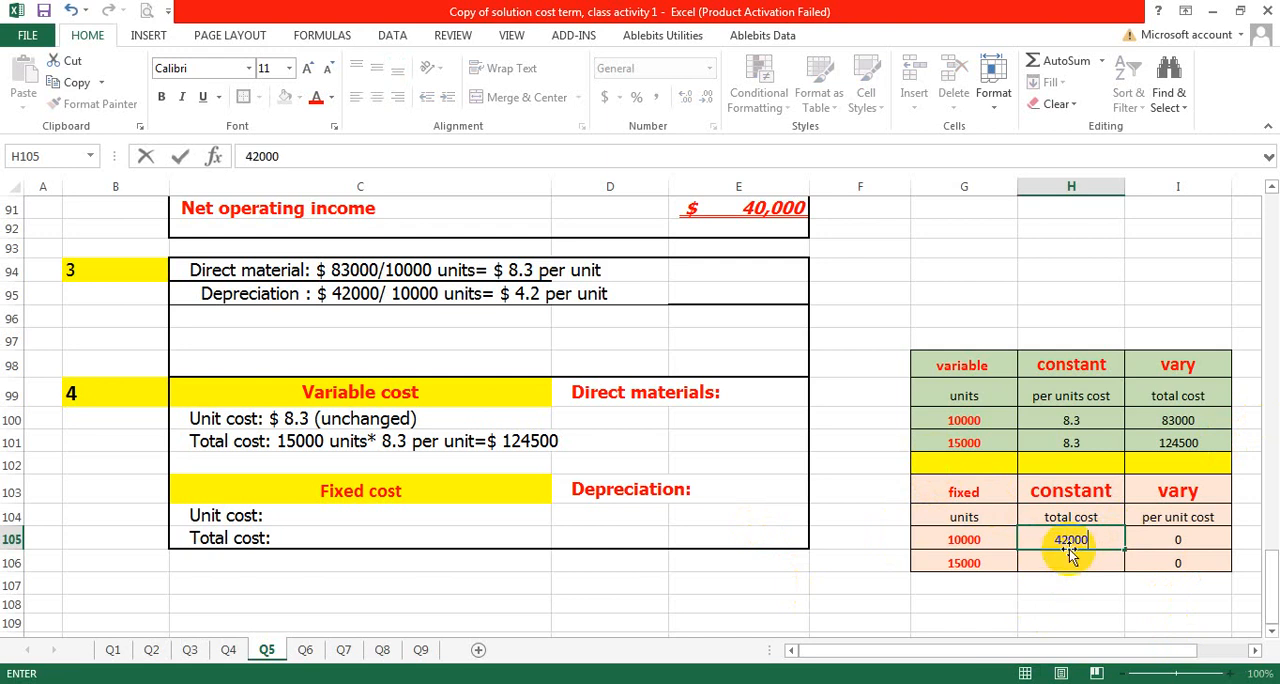
key(Return)
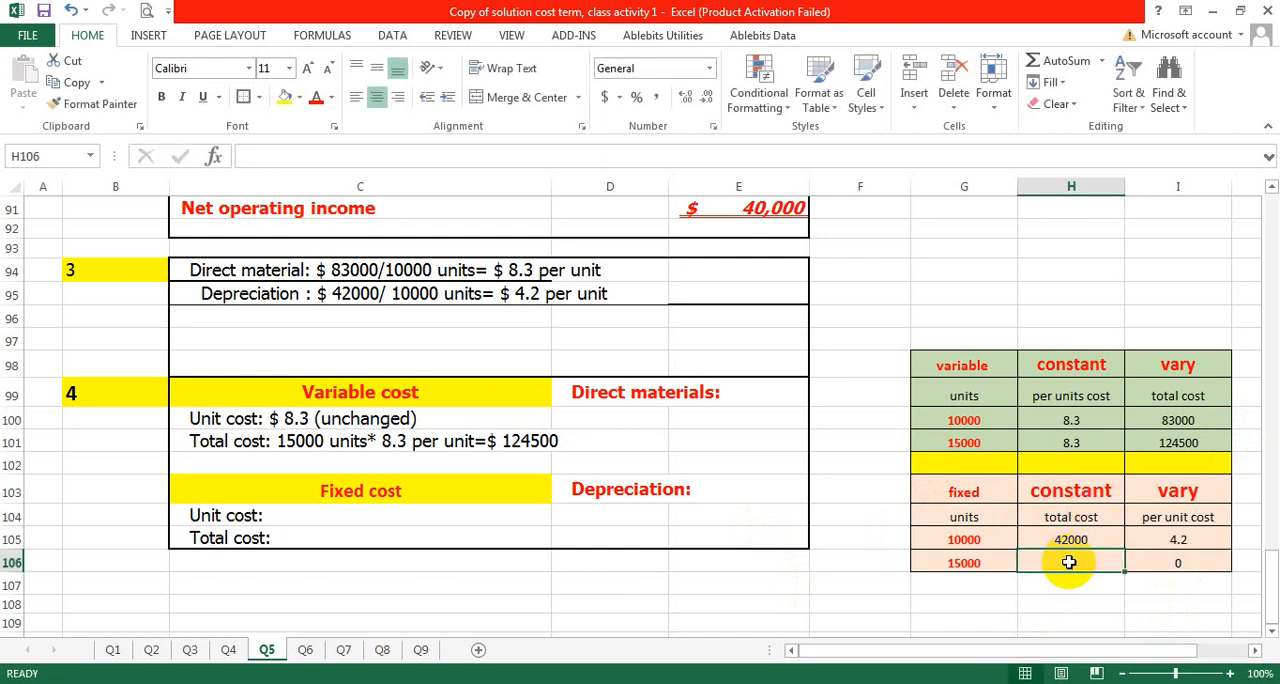
double_click(1069, 562)
text(42000)
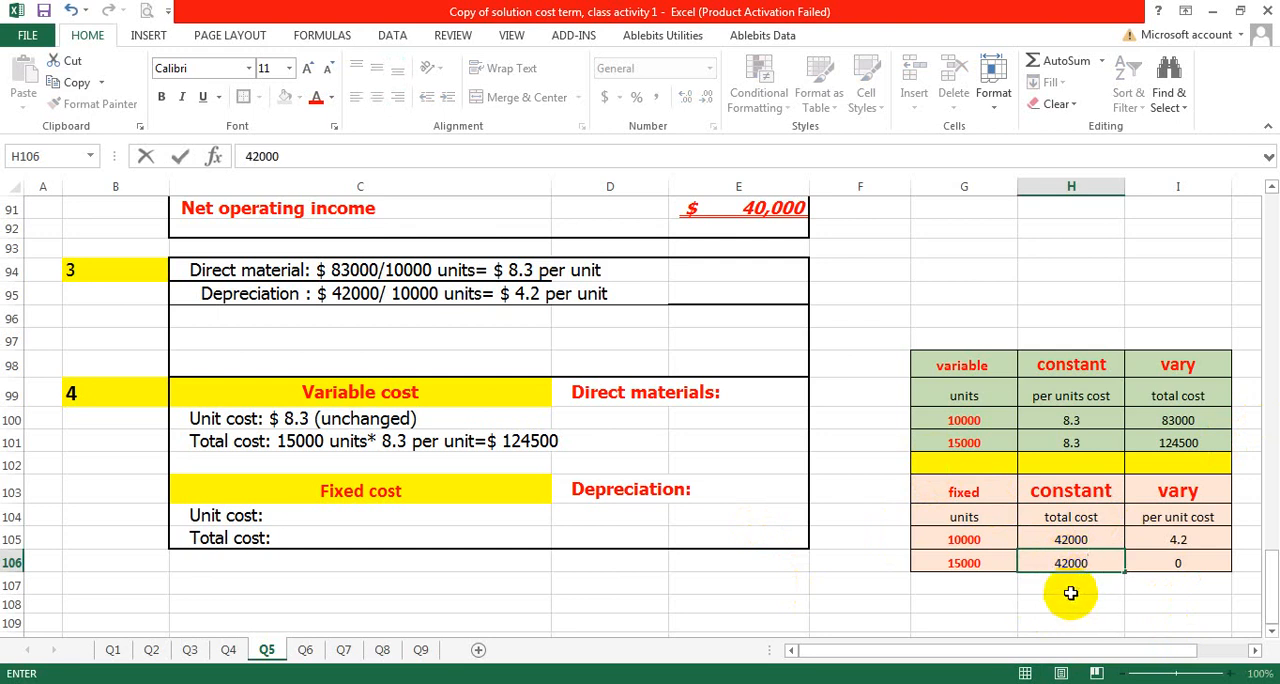
key(Return)
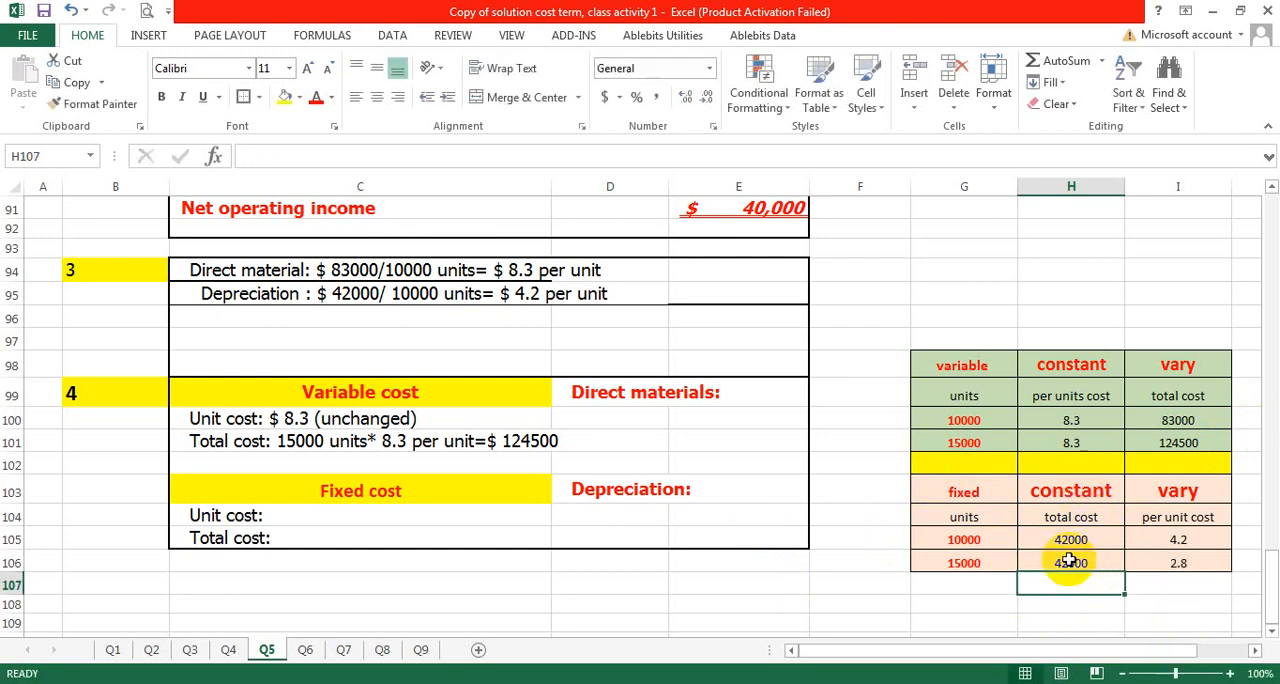
- Complete the depreciation unit cost line in C104 with "$ 42000/15000 units= $ 2.8 per unit"
click(281, 516)
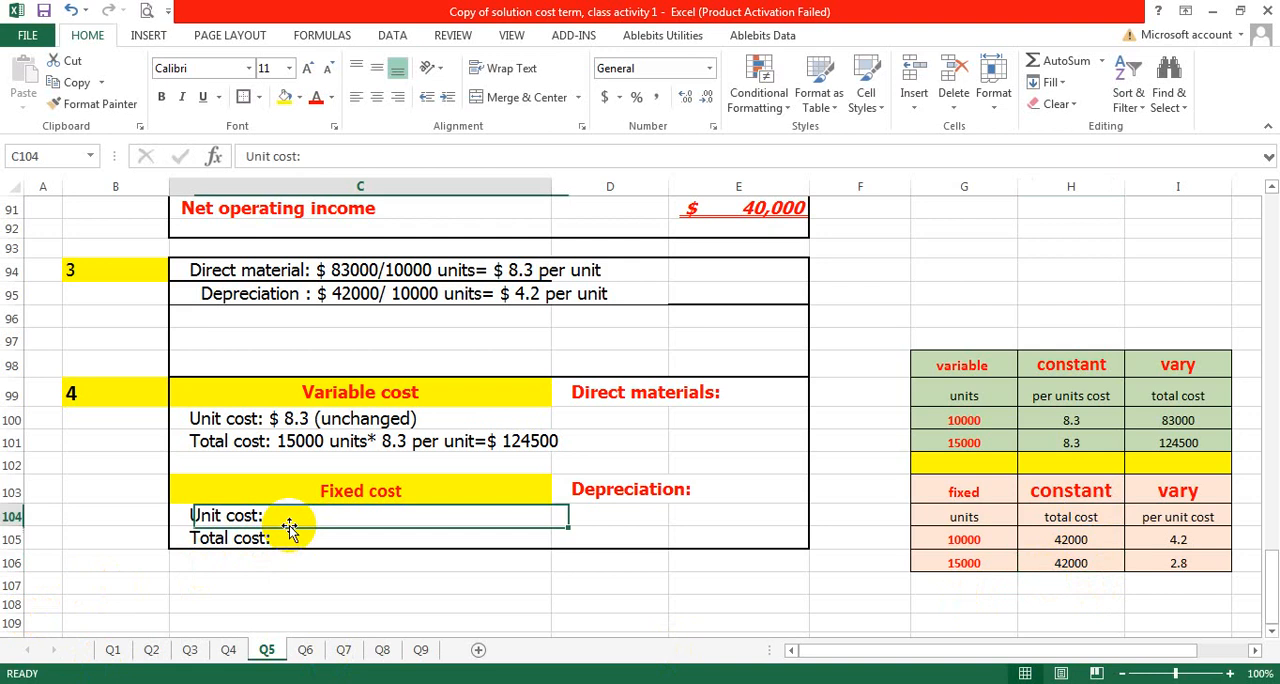
double_click(281, 516)
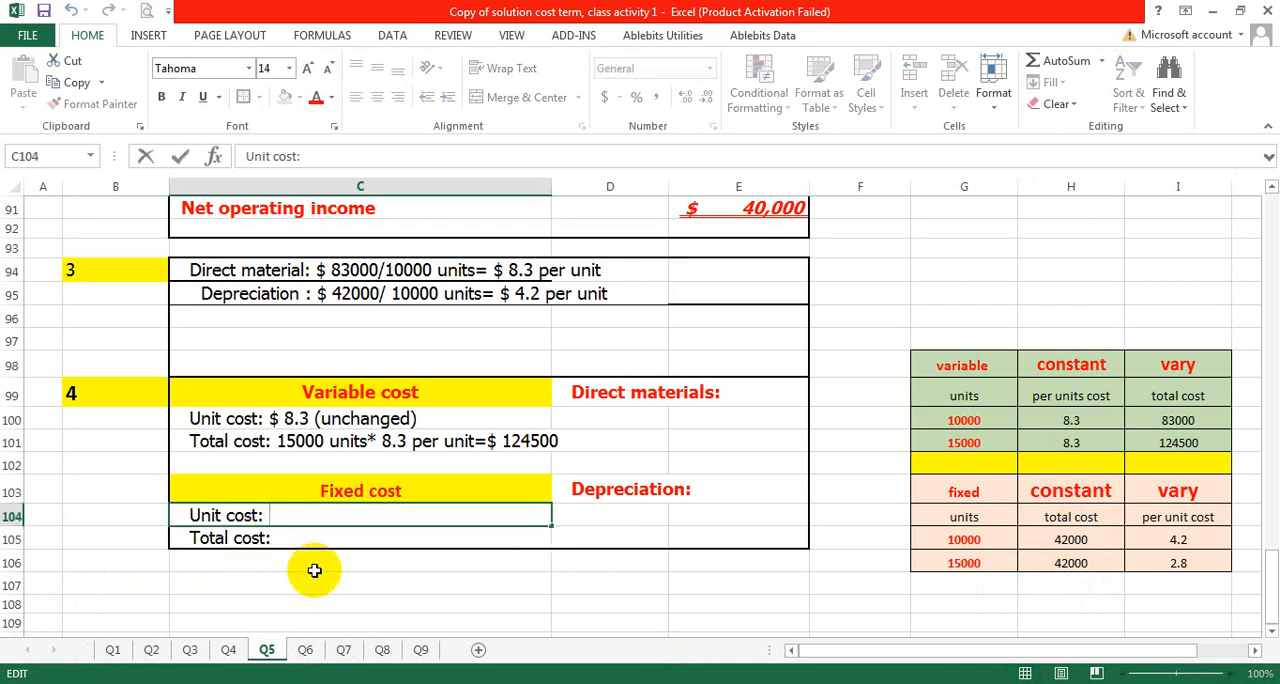
text($ 42000)
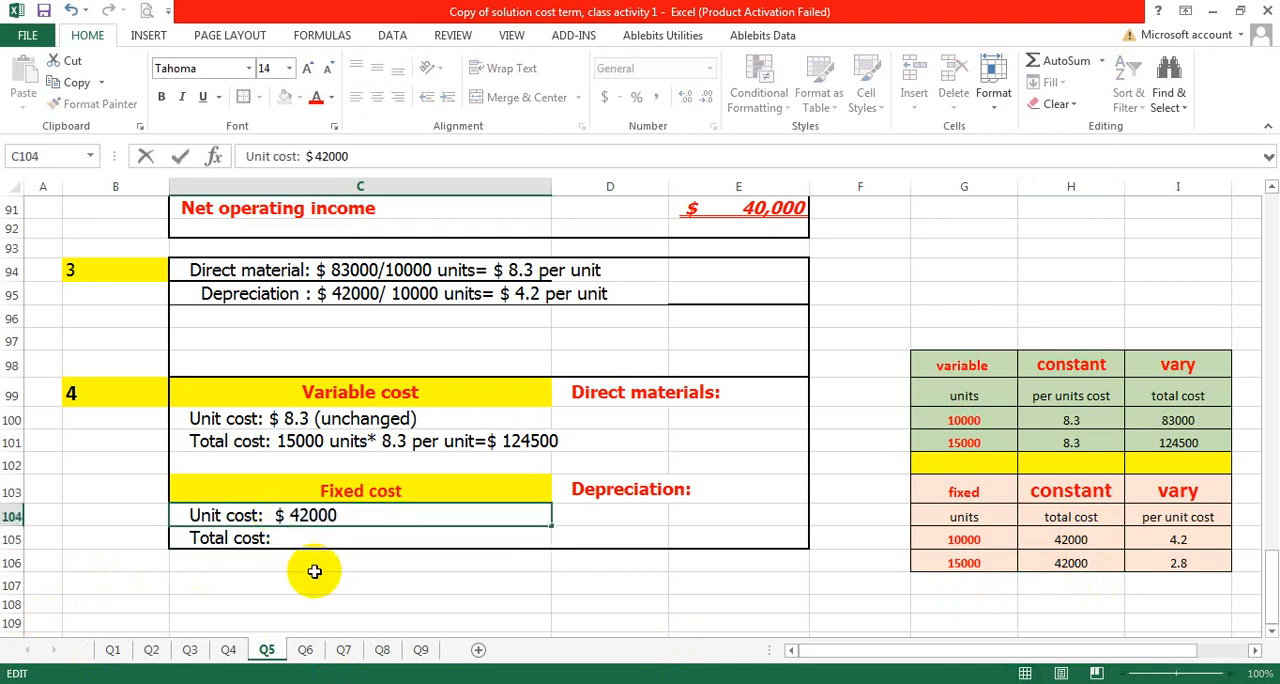
text(/15000)
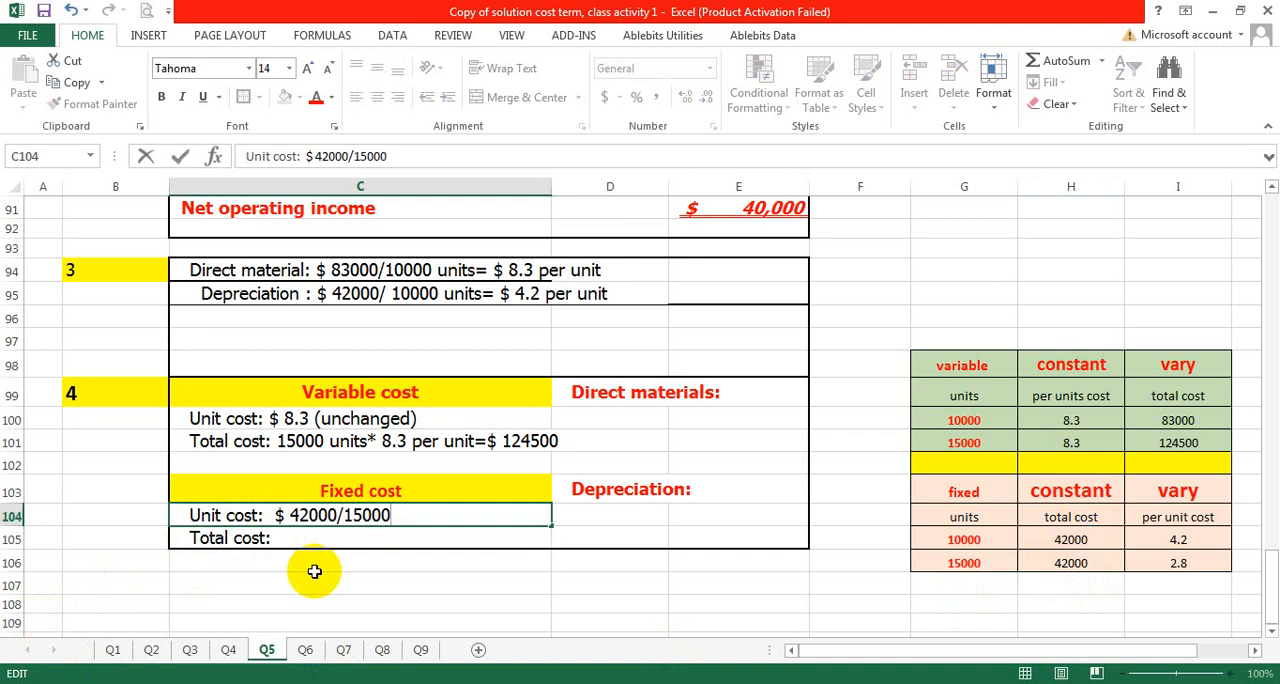
text( un)
key(BackSpace)
key(BackSpace)
text(its)
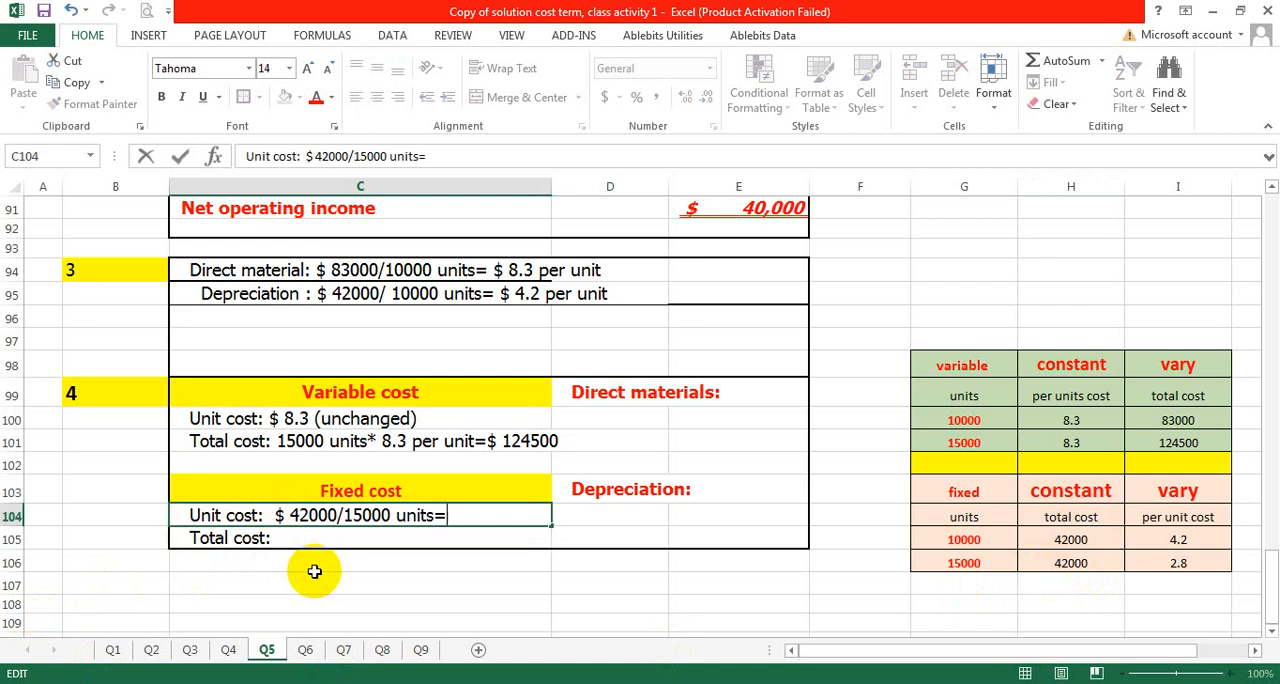
text(= $ 2.8 per unit)
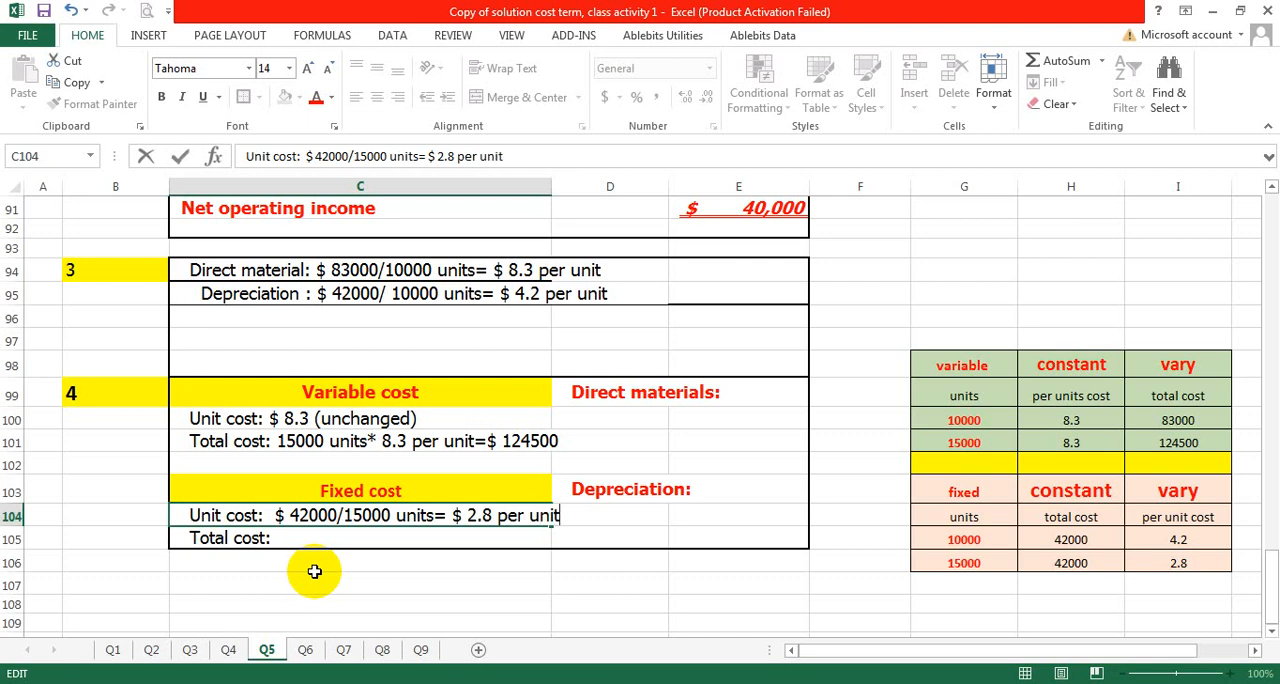
- Complete the depreciation total cost line in C105 with "$ 42000 (unchanged)", with the space before the opening parenthesis only
click(273, 541)
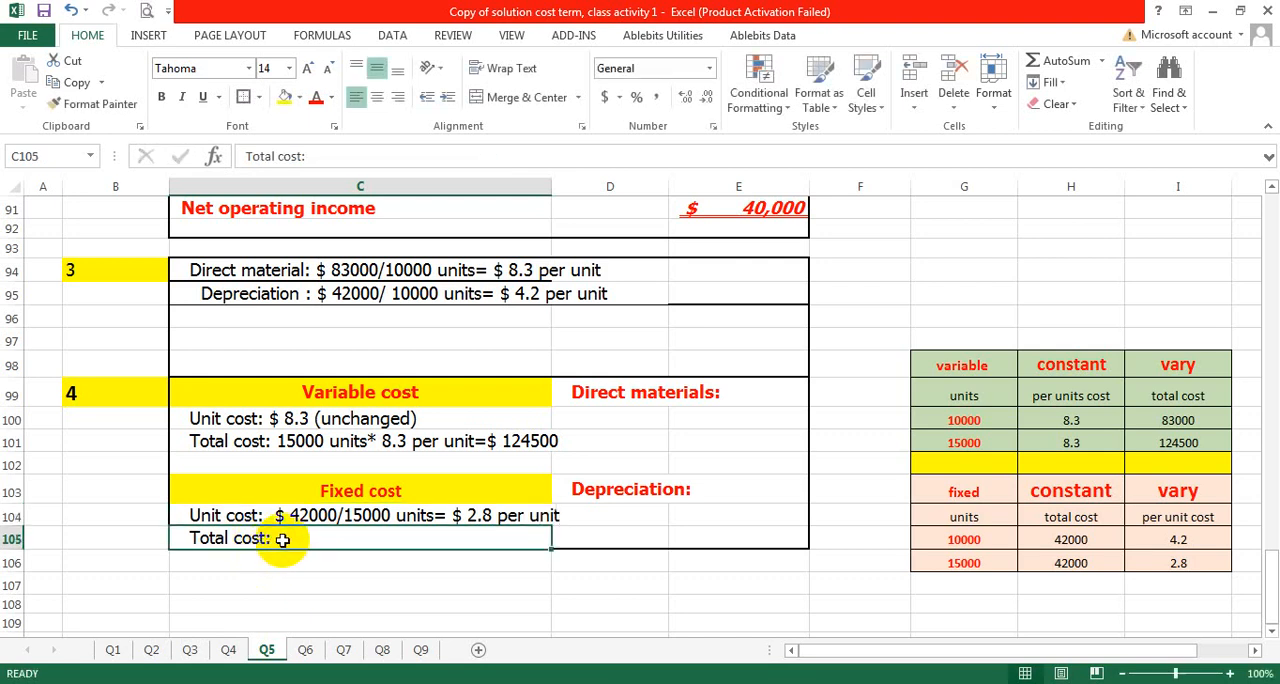
double_click(279, 542)
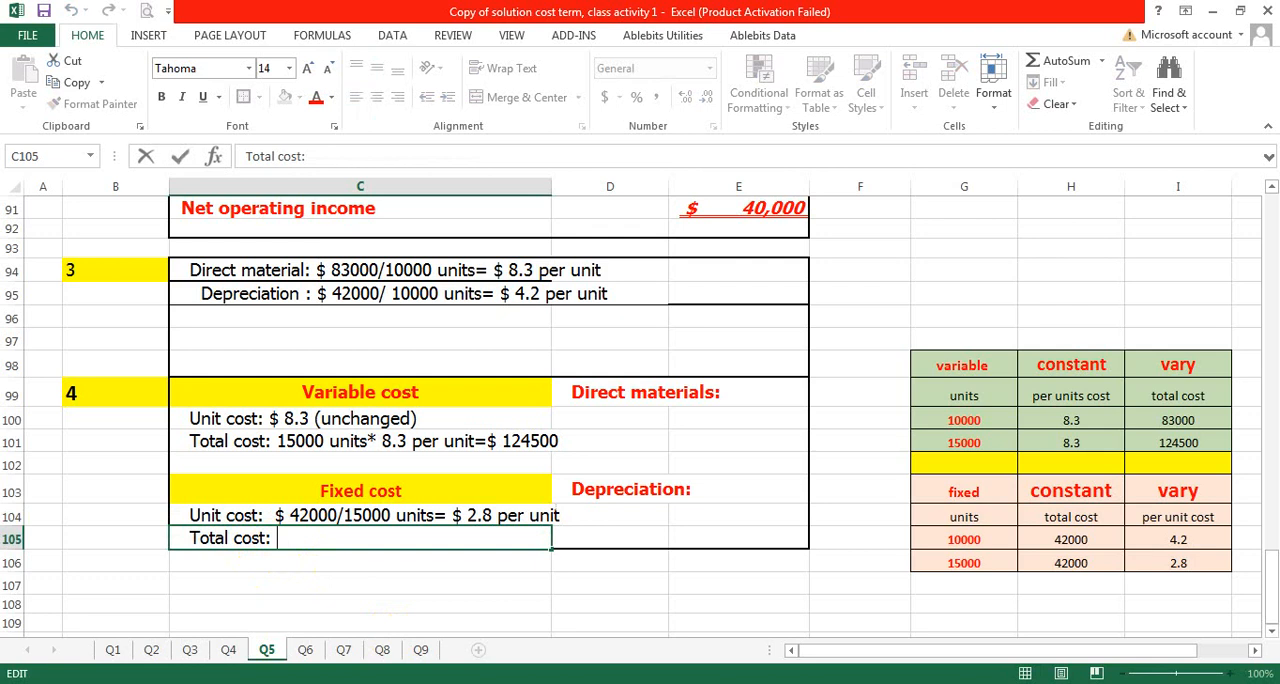
text($ 42000)
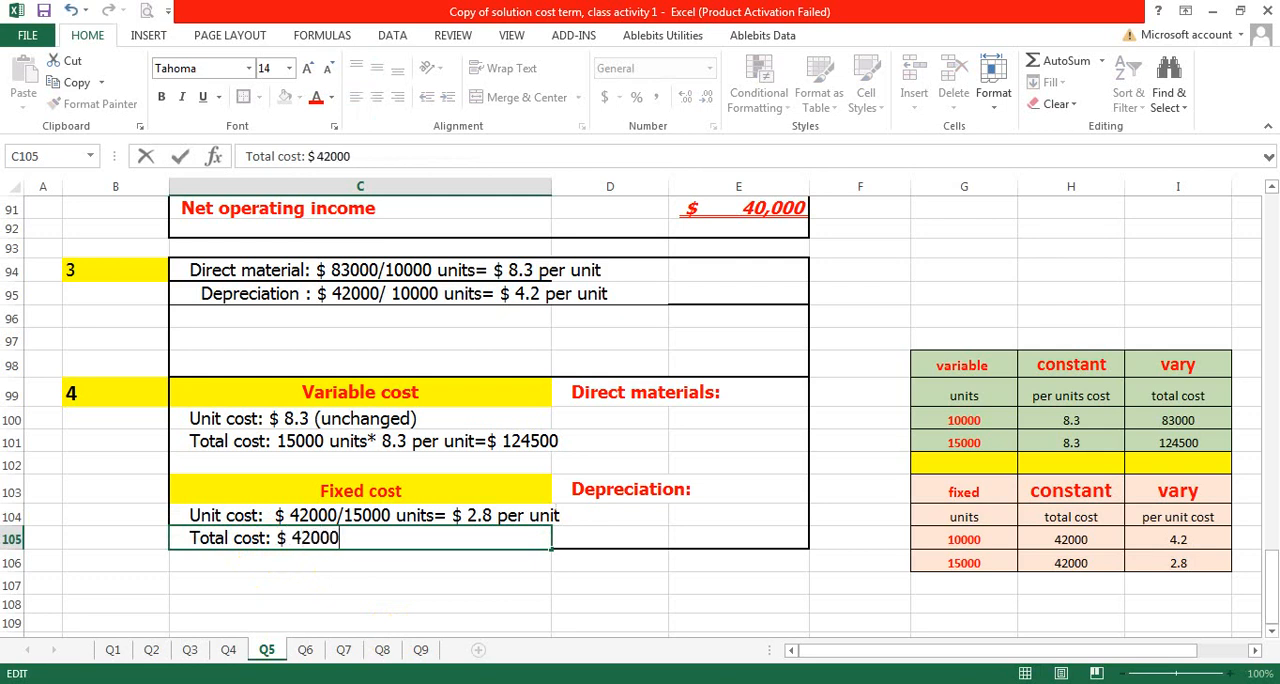
text(( unchanged)
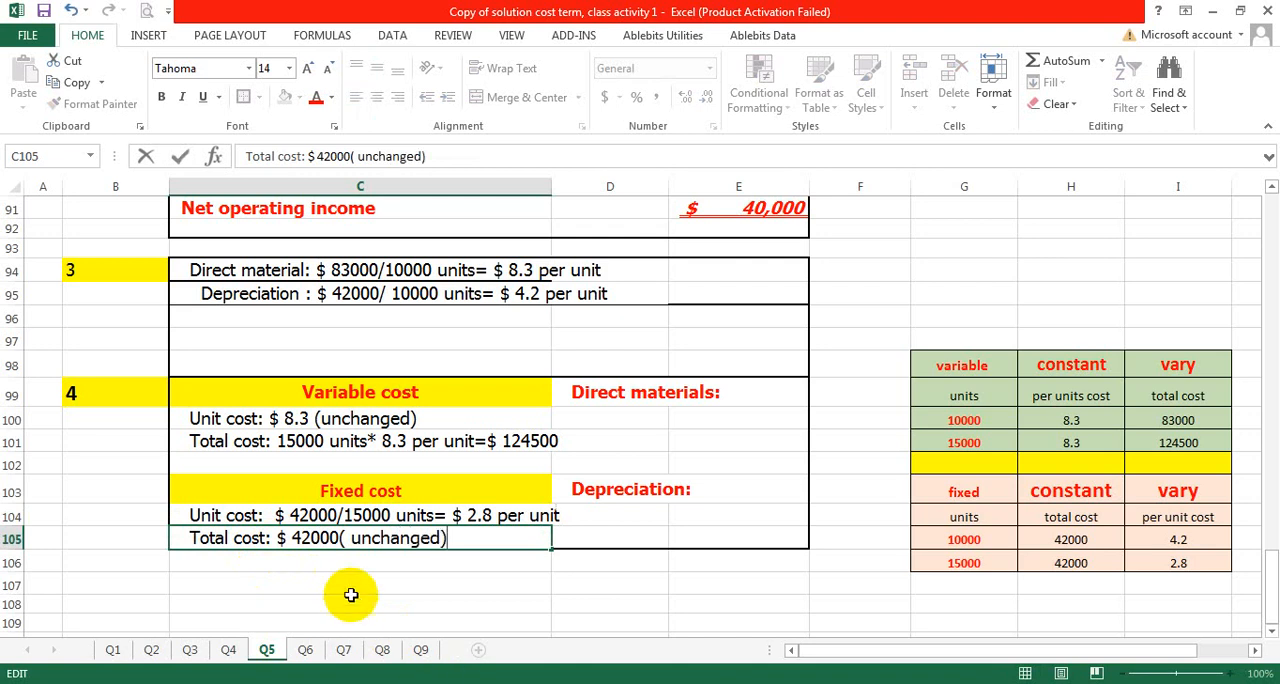
click(333, 538)
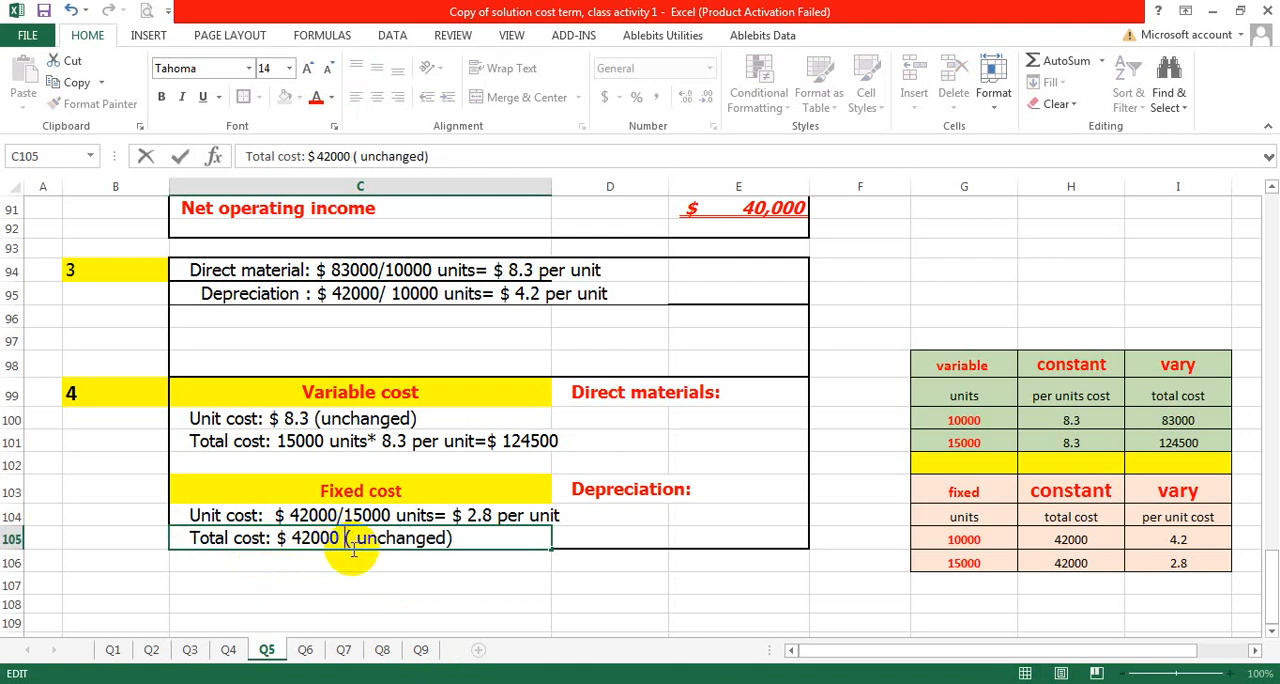
click(357, 538)
key(BackSpace)
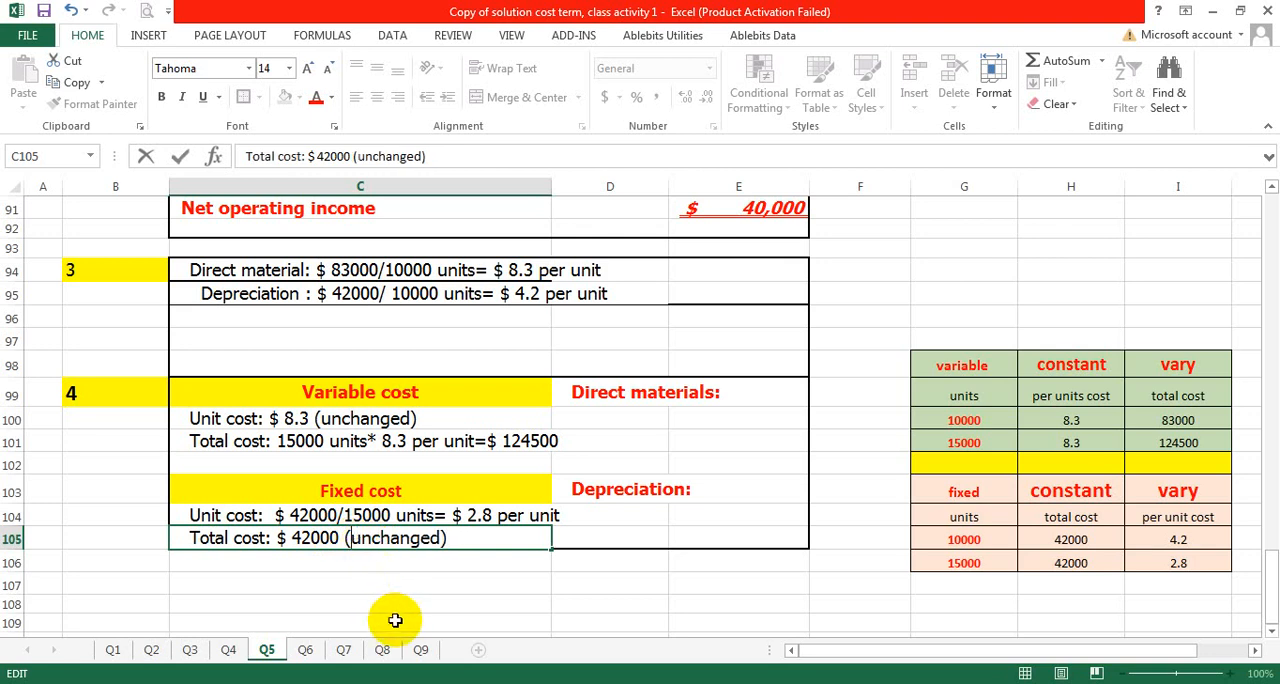
click(614, 586)
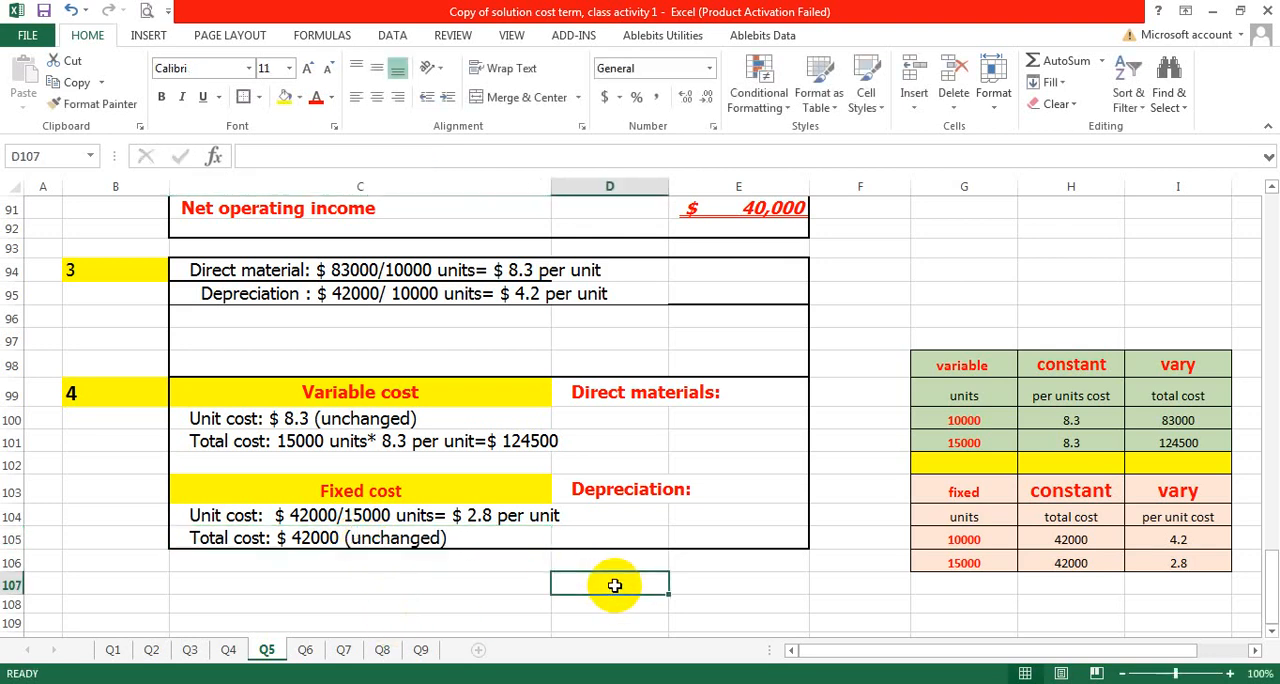
click(846, 488)
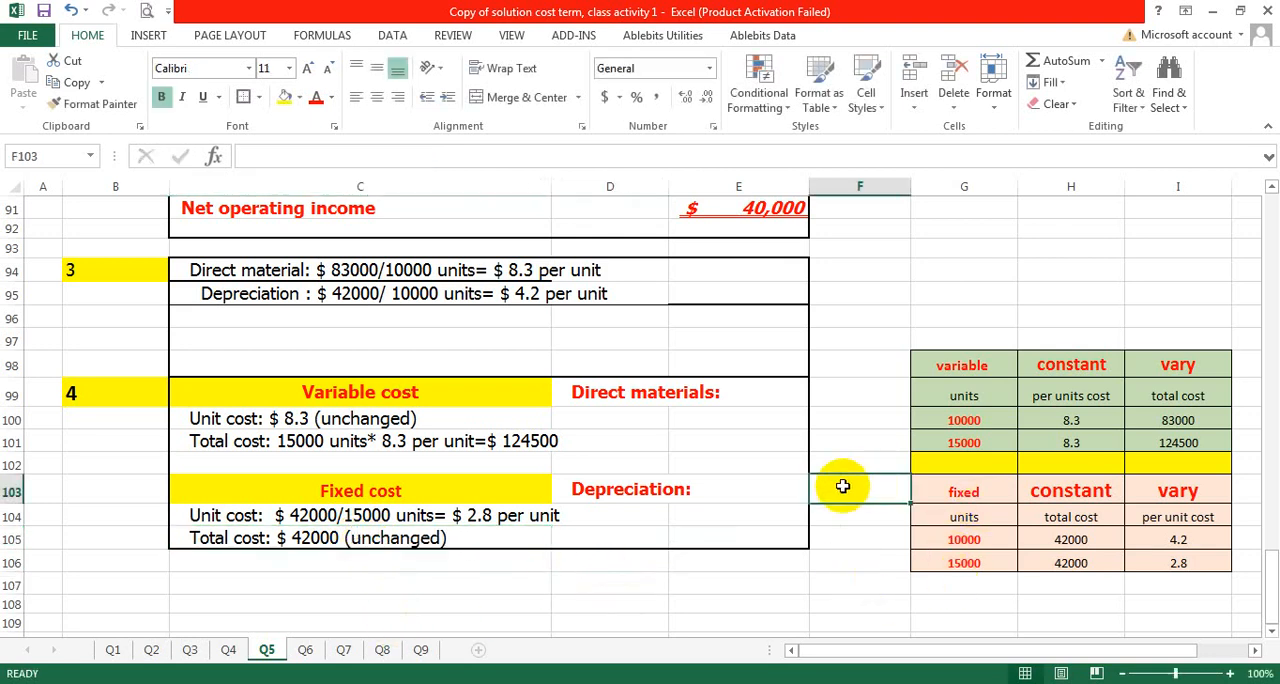